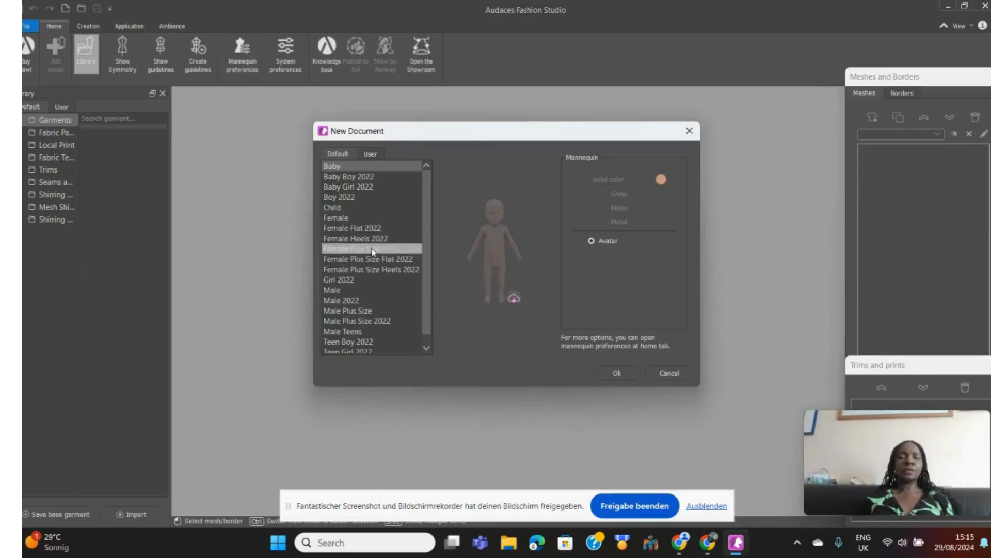
Create a new document with the Female Flat 2022 mannequin, using the Zoe avatar.
left_click(374, 228)
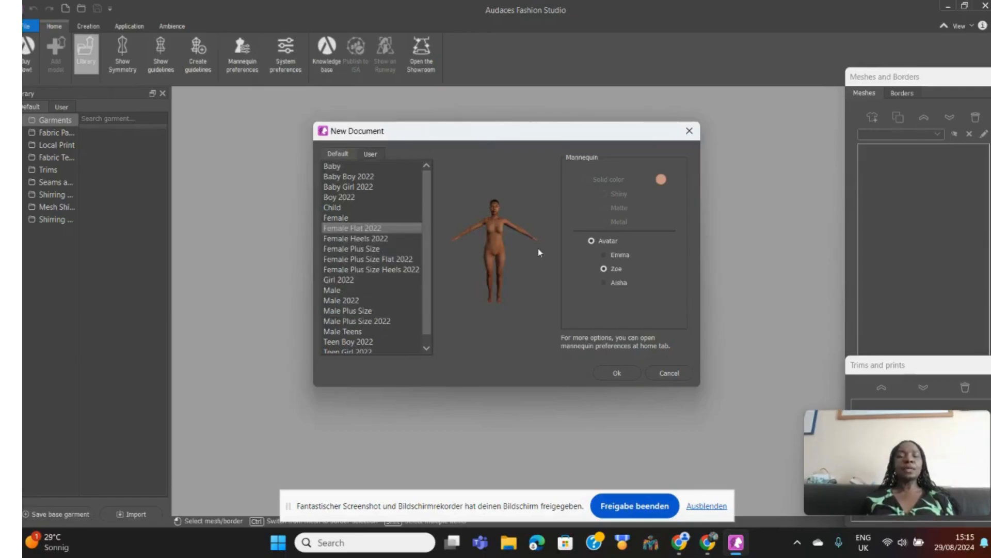
left_click(351, 259)
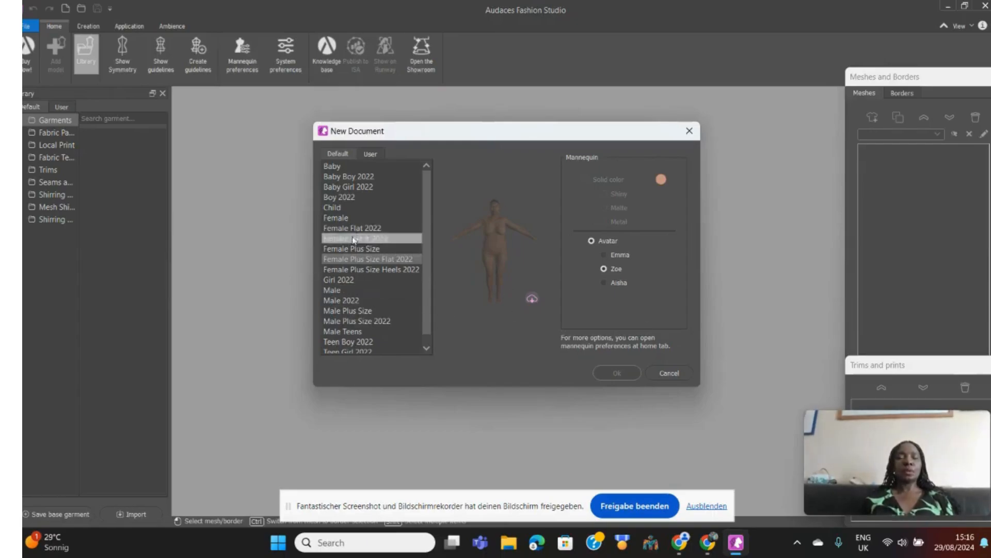
left_click(371, 228)
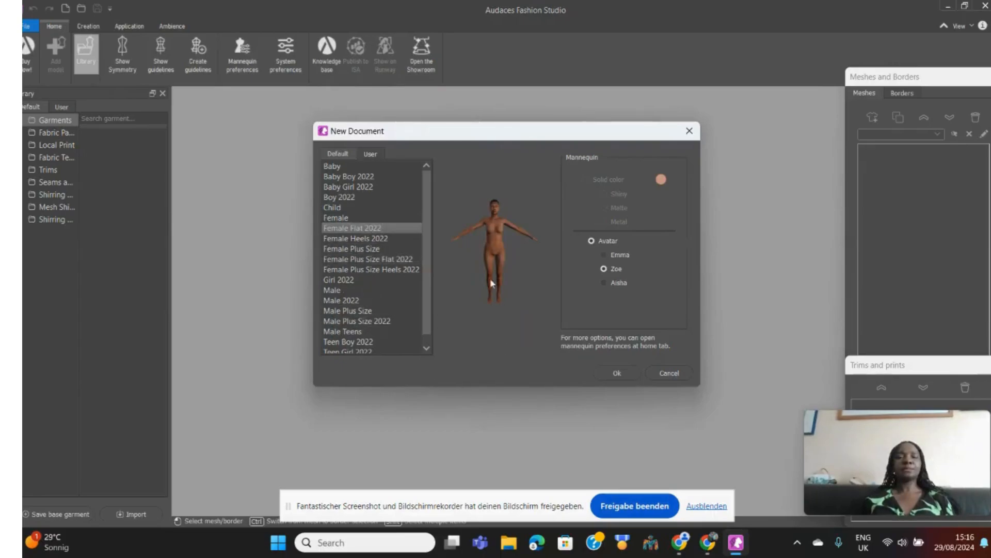
left_click(619, 373)
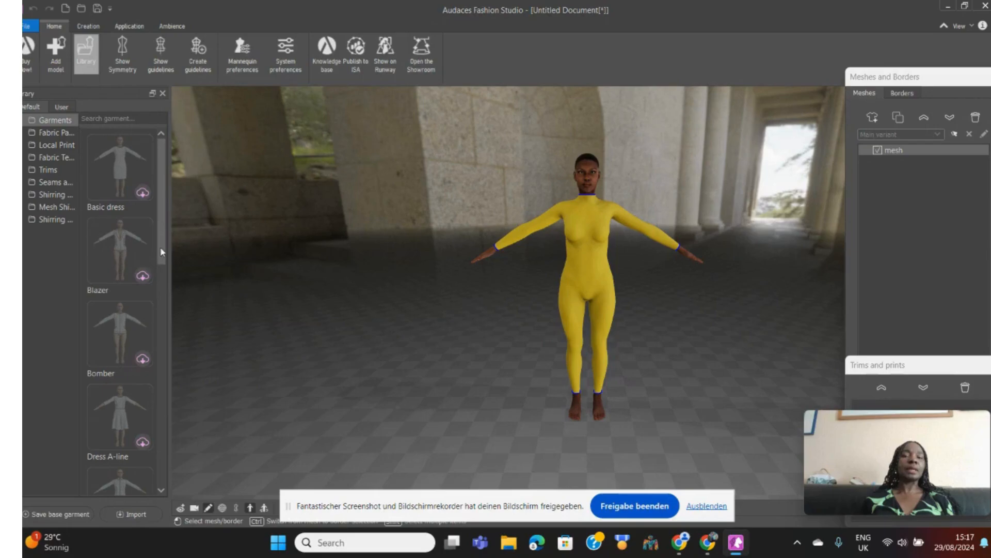
Download the Dress A-line garment from the library and put it on the mannequin.
left_click_drag(161, 251, 169, 296)
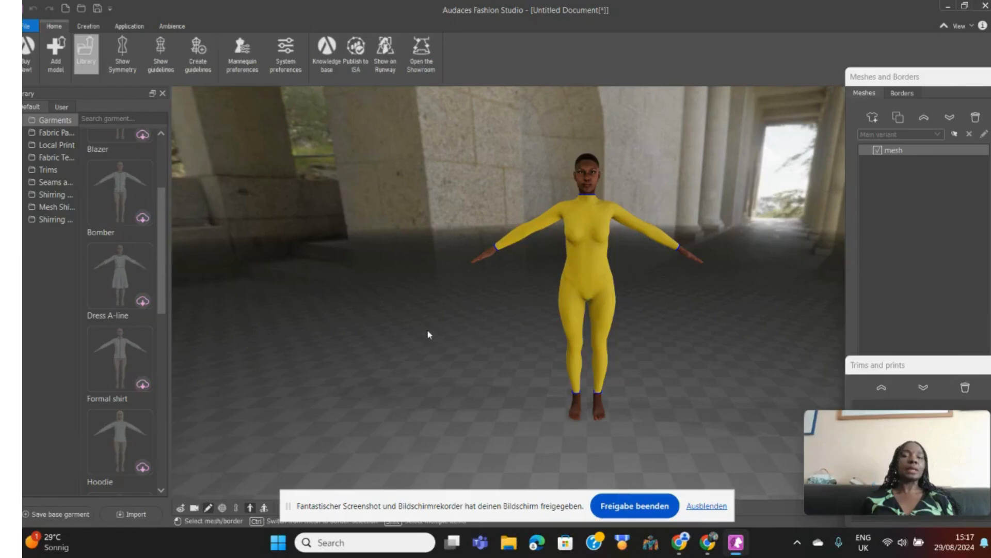
left_click(122, 279)
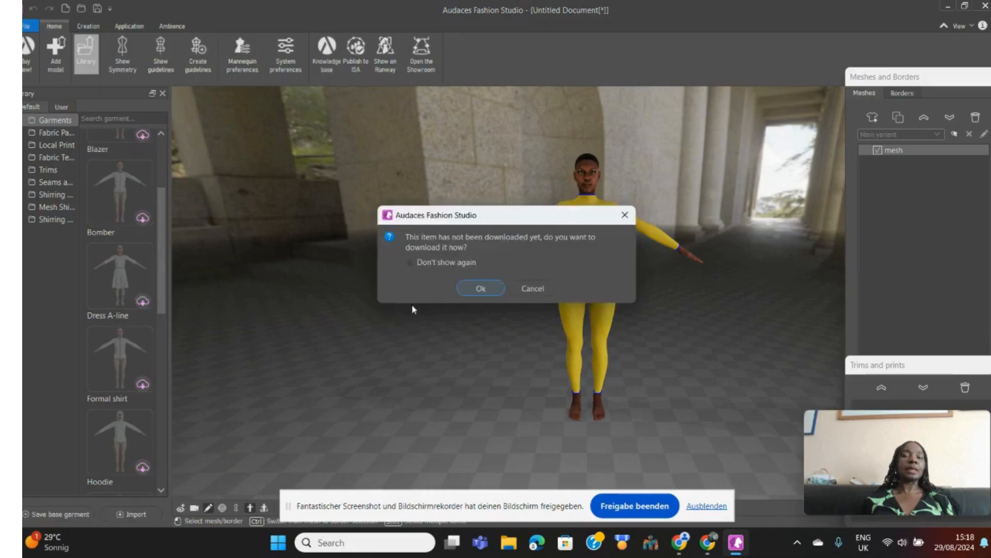
left_click(481, 288)
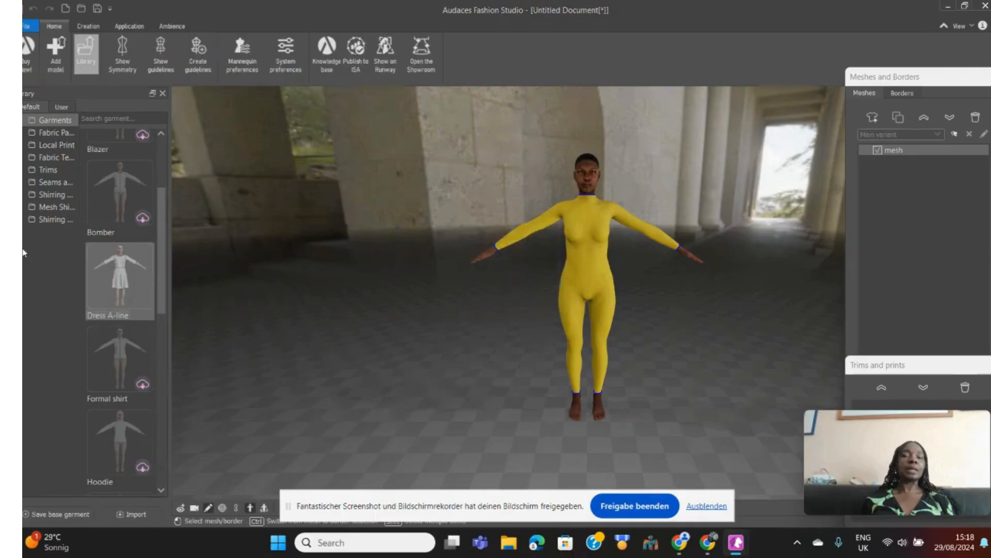
double_click(117, 273)
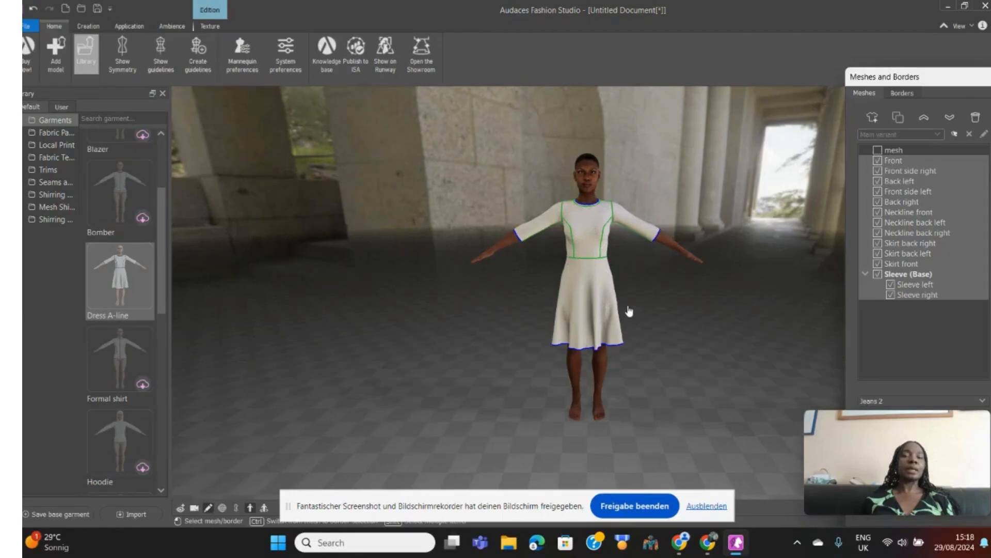
Show the symmetry plane through the dressed mannequin.
scroll(627, 308, "up", 3)
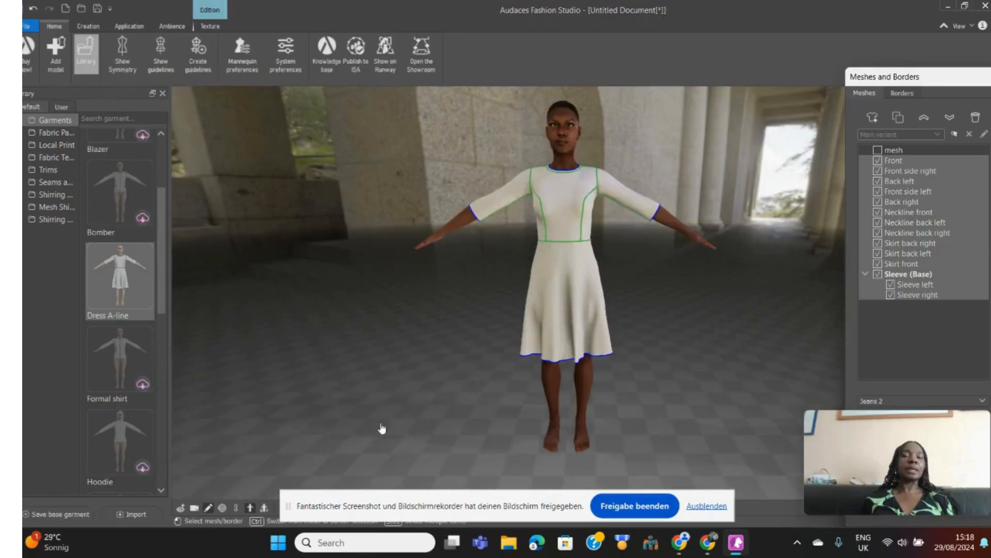
left_click(222, 507)
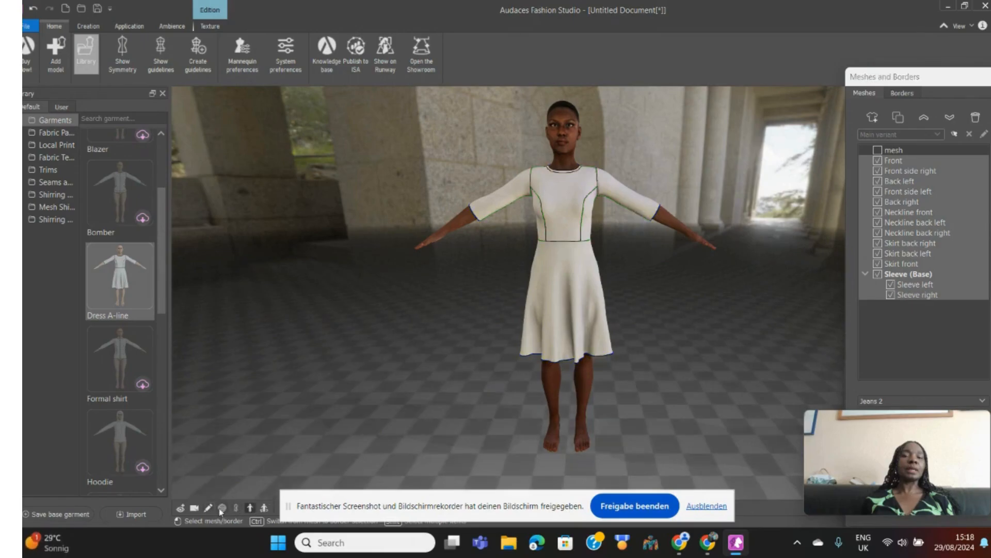
left_click(209, 508)
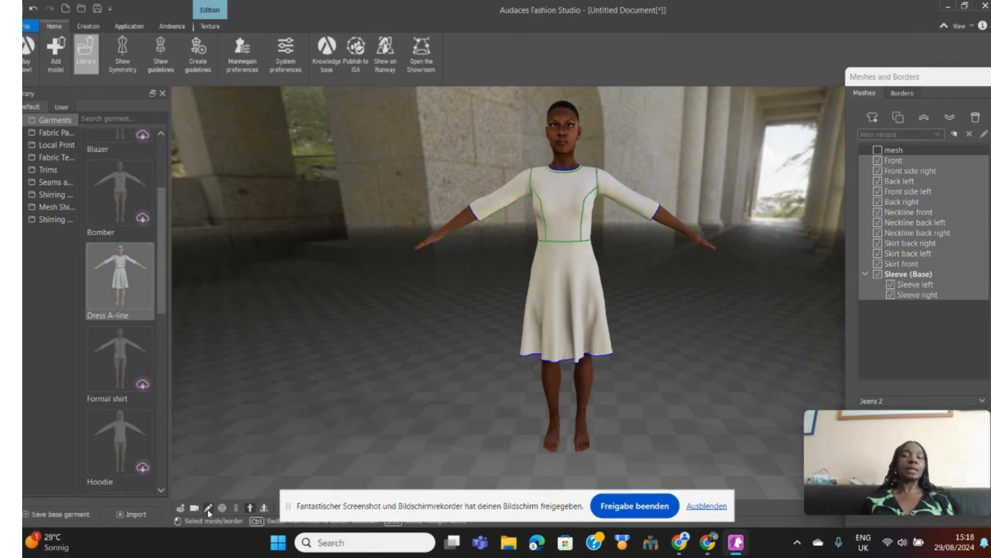
left_click(249, 509)
left_click(249, 509)
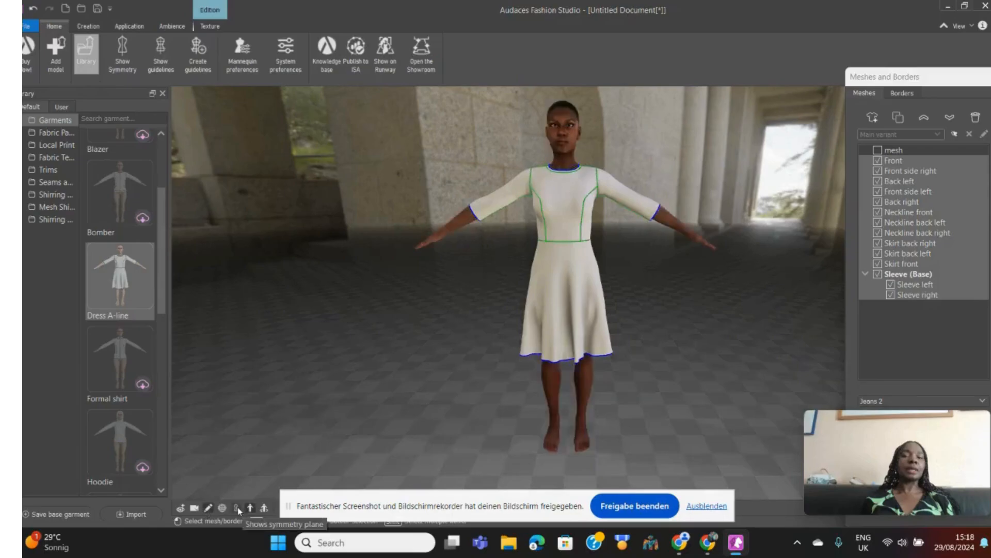
left_click(237, 507)
left_click_drag(365, 387, 442, 358)
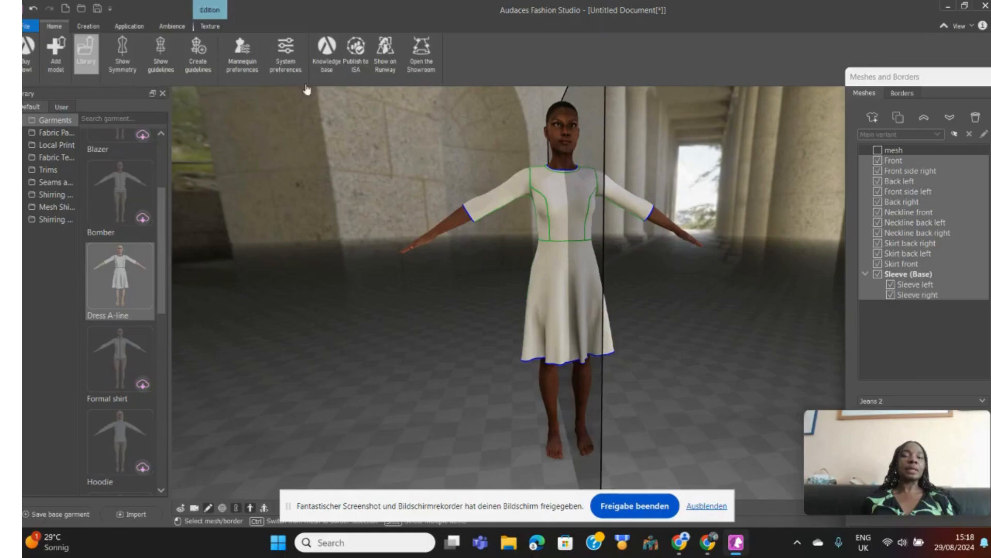
Make two Cut with Ring cuts across both sleeves above the cuffs, with Sew up and Enable snap on.
left_click(88, 26)
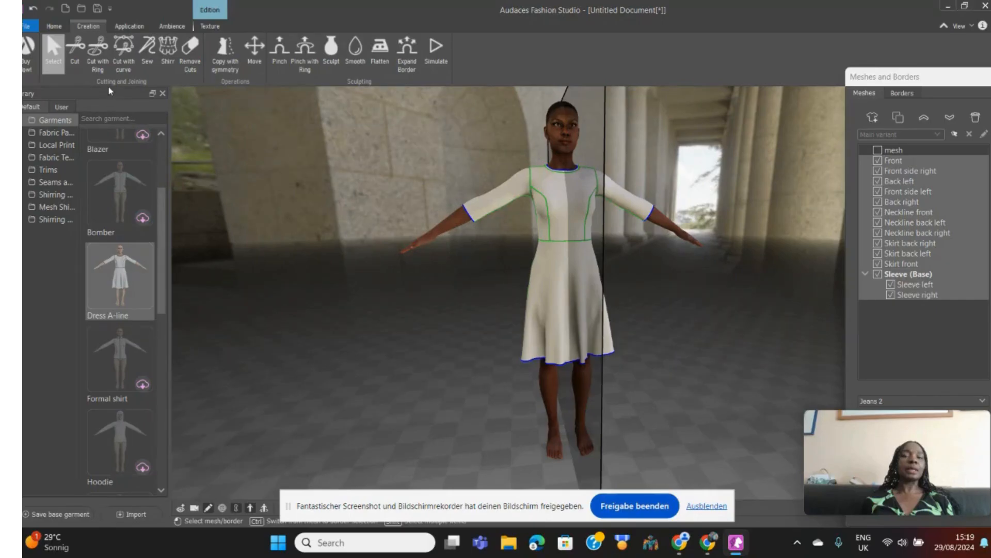
left_click(97, 49)
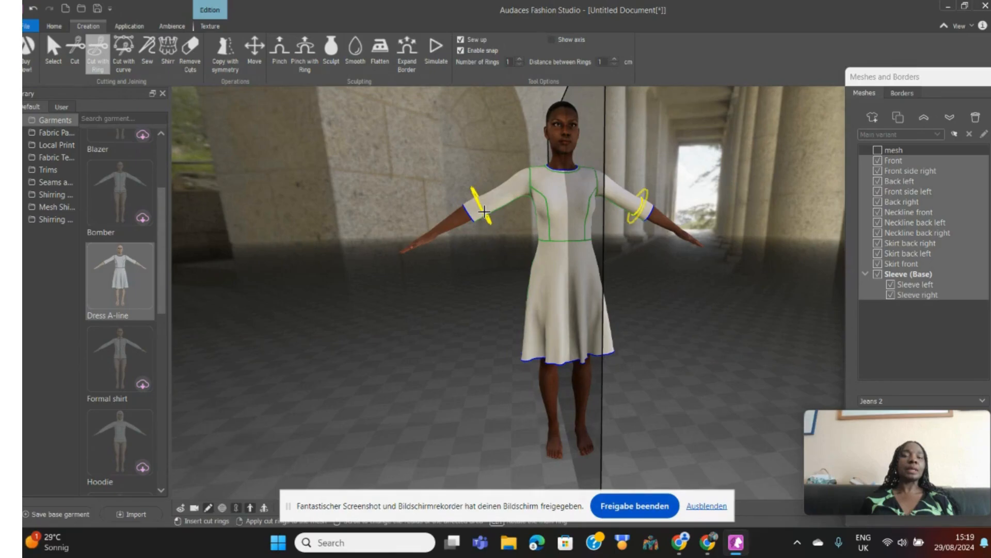
right_click(485, 211)
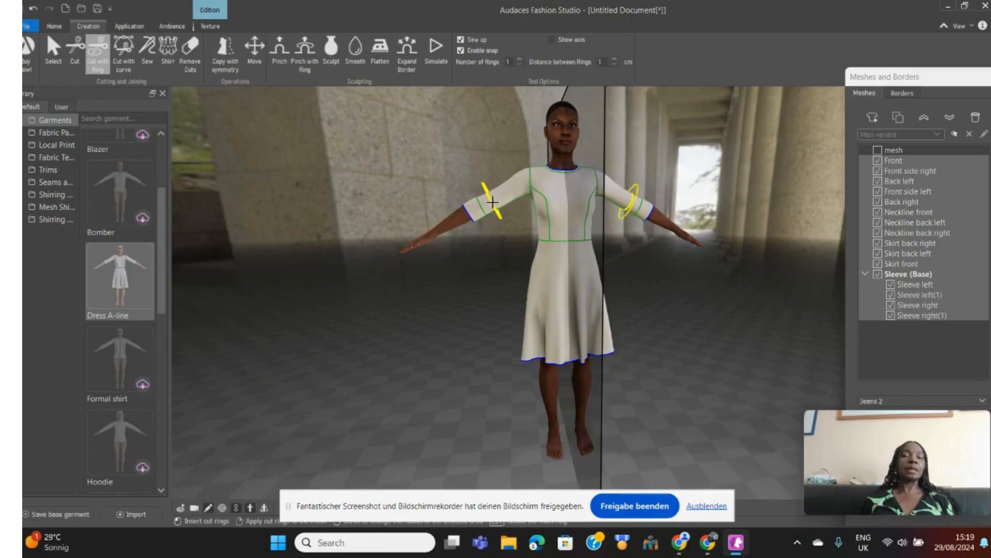
left_click(492, 202)
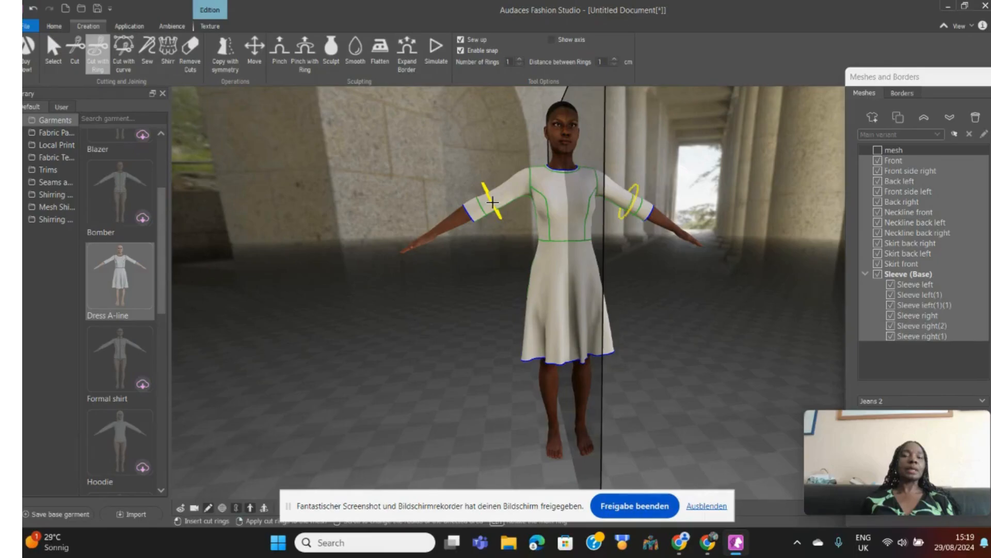
key("Escape")
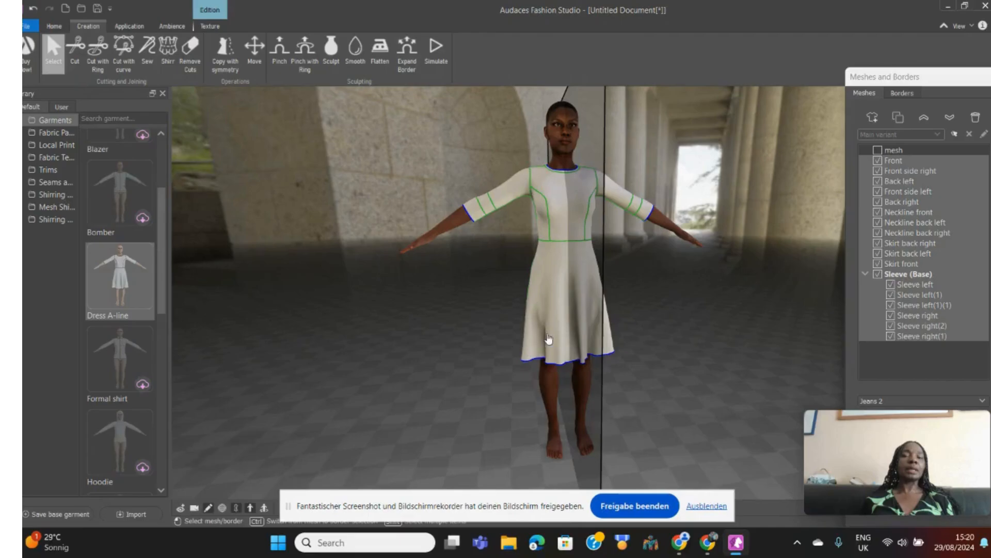
Delete the outermost section of both sleeves to shorten them.
left_click(476, 221)
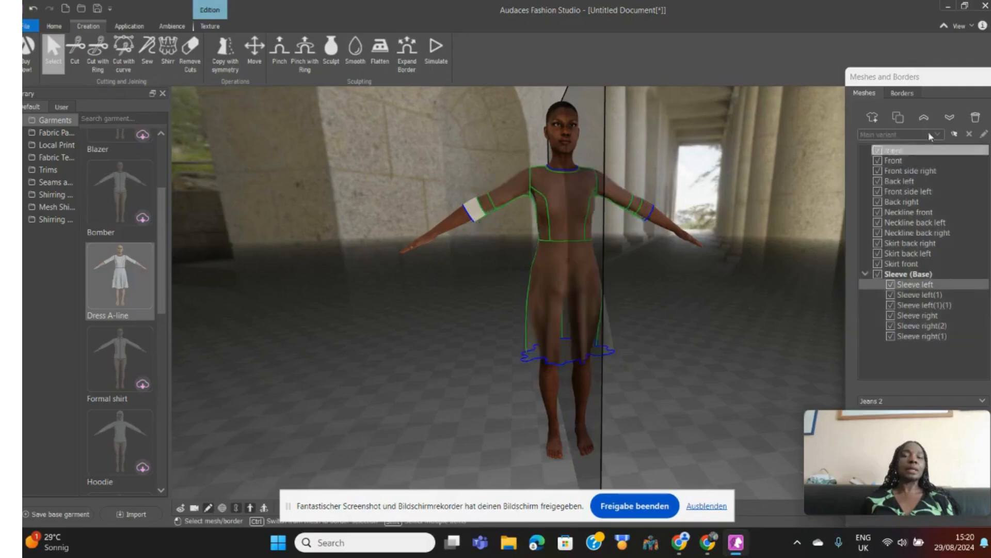
left_click(975, 118)
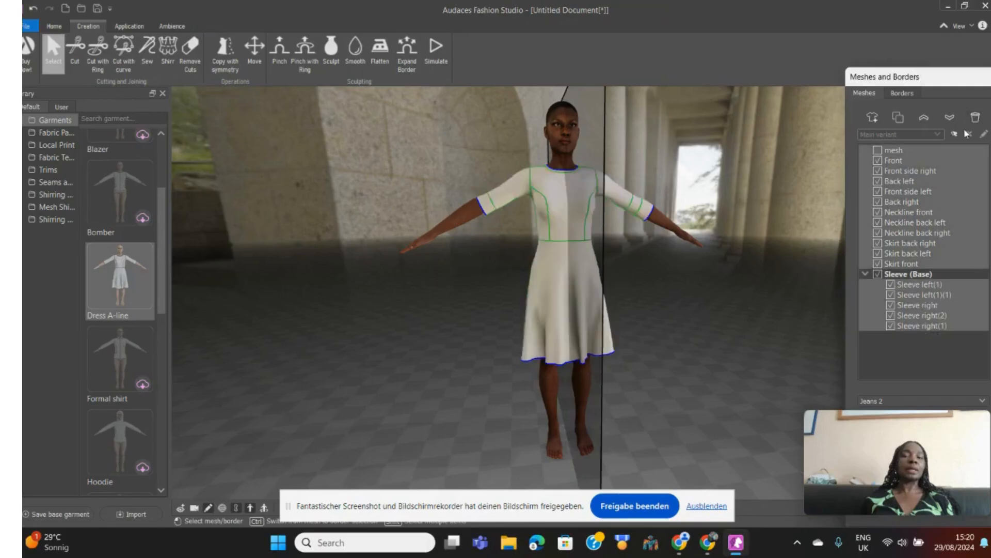
left_click(644, 217)
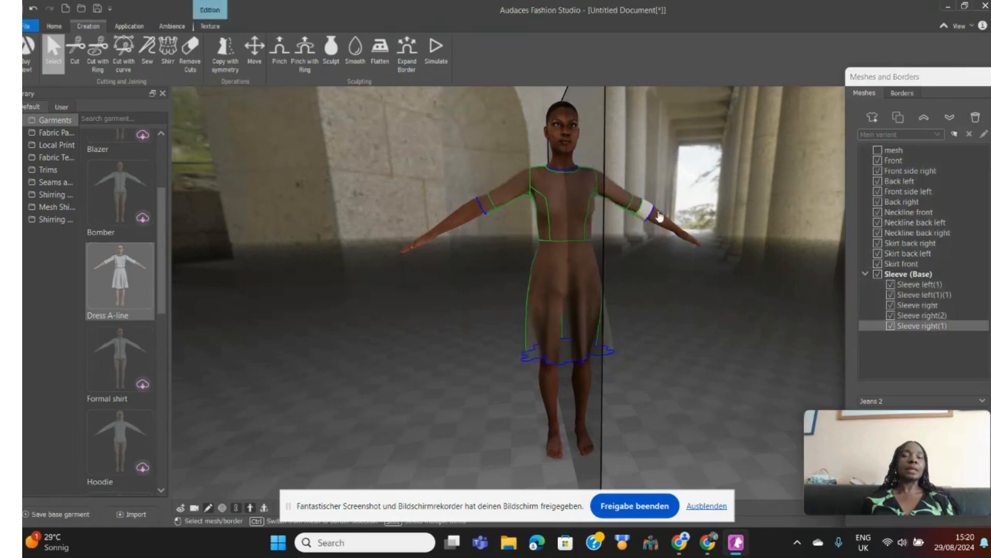
left_click(975, 118)
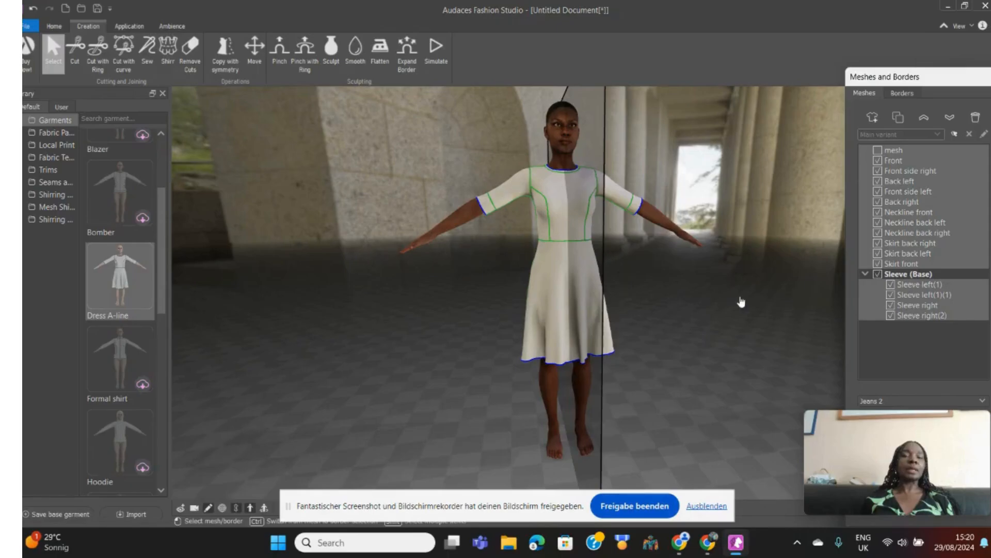
Cut the whole skirt horizontally at hip level with a single ring, keeping Sew up on.
mouse_move(739, 301)
middle_mouse_down()
mouse_move(663, 310)
mouse_move(744, 296)
middle_mouse_up()
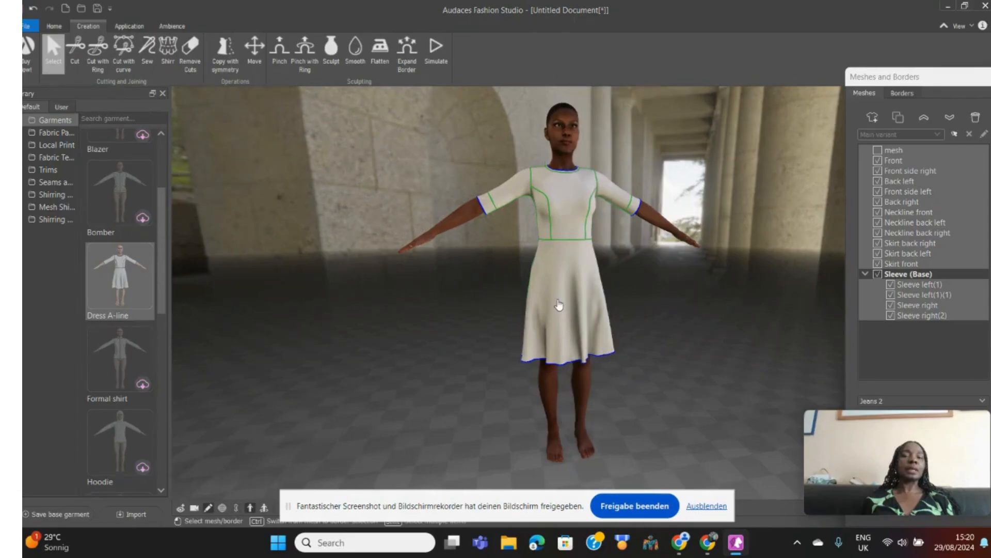
scroll(558, 305, "up", 3)
scroll(559, 305, "down", 1)
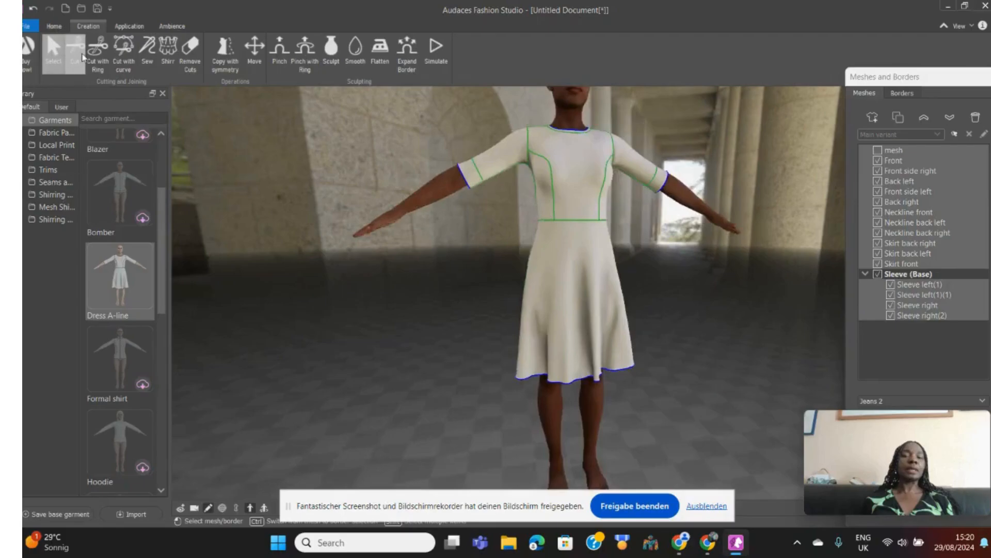
left_click(98, 52)
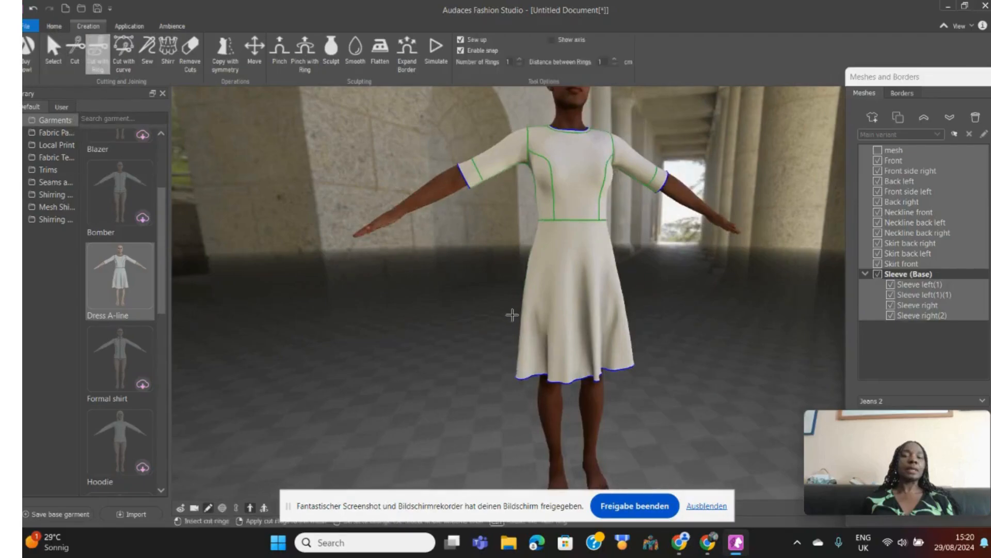
left_click(593, 243)
scroll(593, 244, "up", 5)
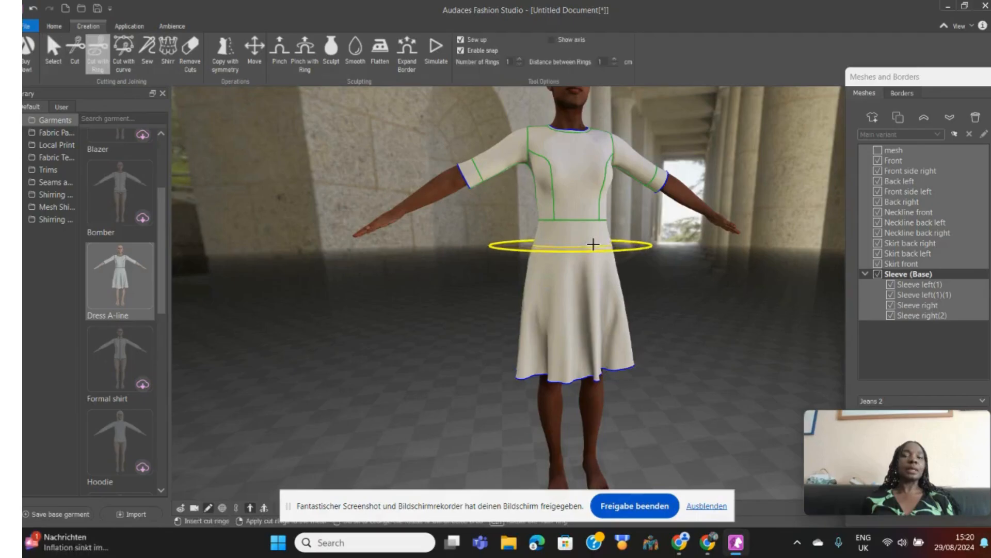
scroll(599, 263, "down", 6)
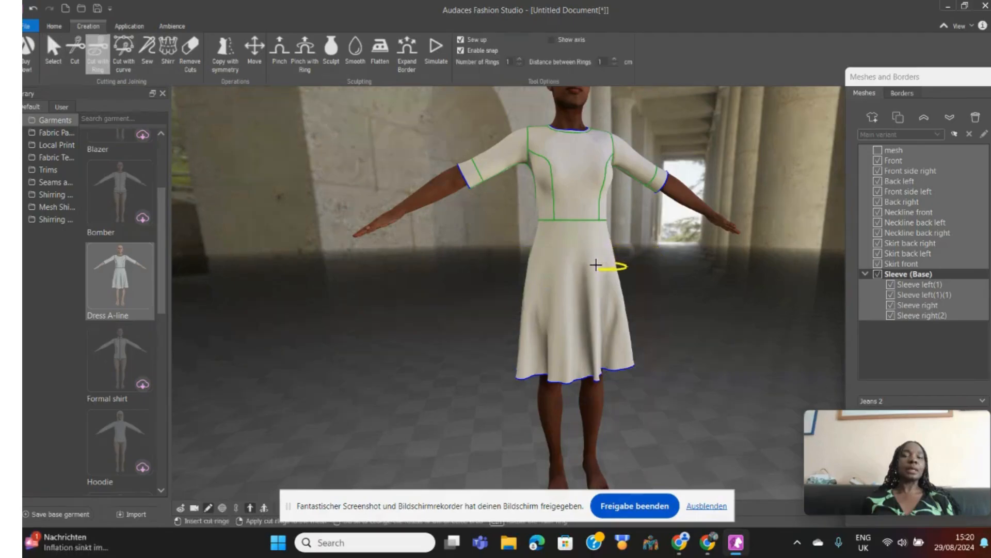
scroll(594, 265, "up", 5)
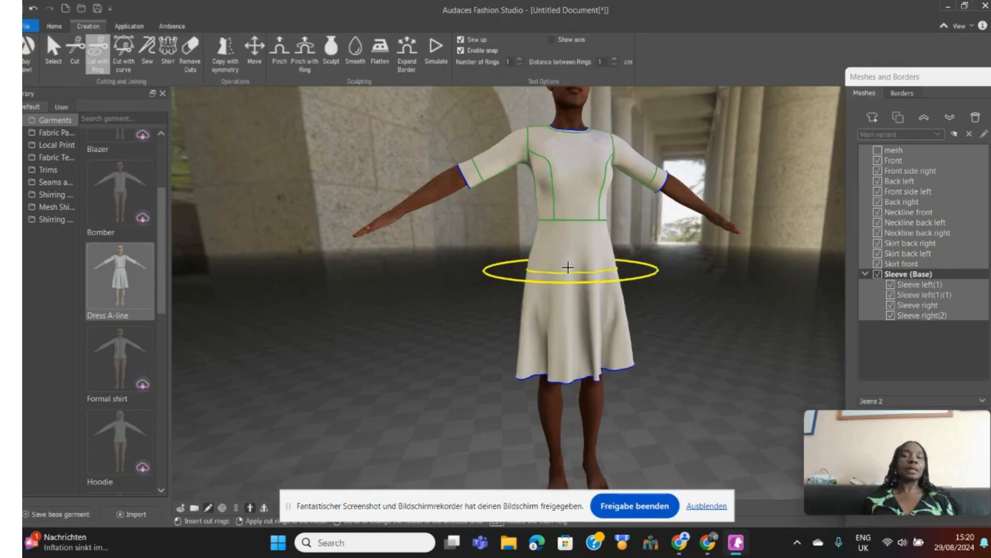
right_click(568, 268)
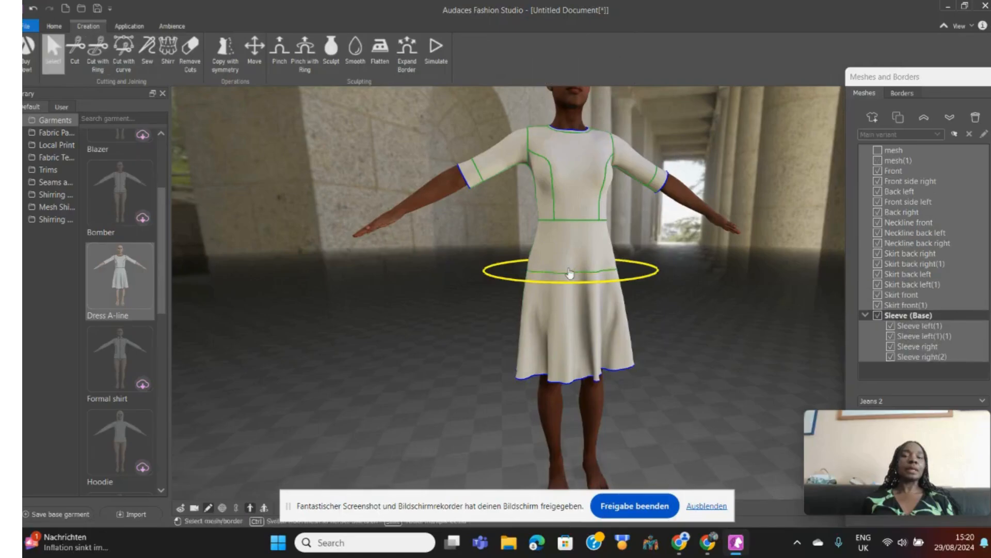
Delete the front and both back skirt pieces below the hip-level cut, turning the dress into a top.
left_click(575, 337)
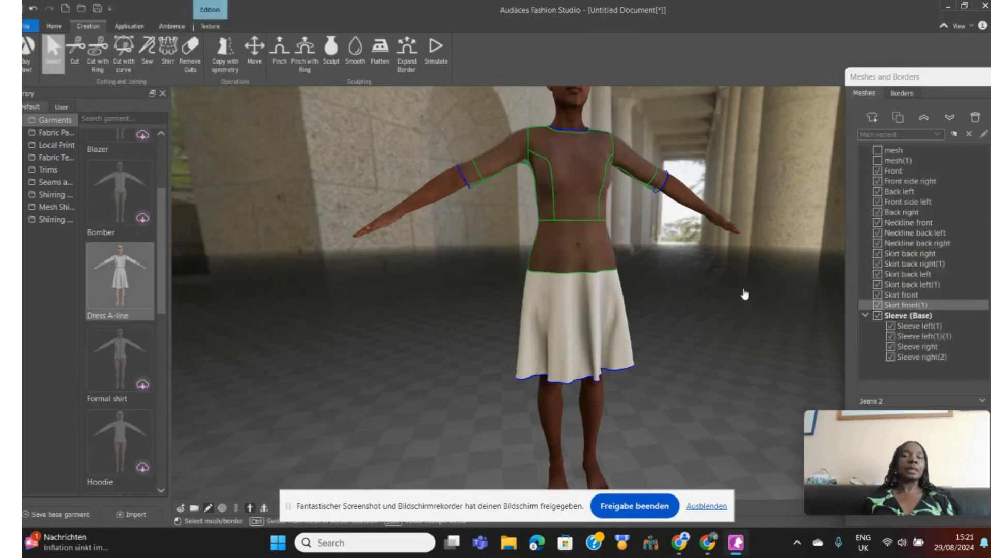
right_click_drag(744, 292, 460, 346)
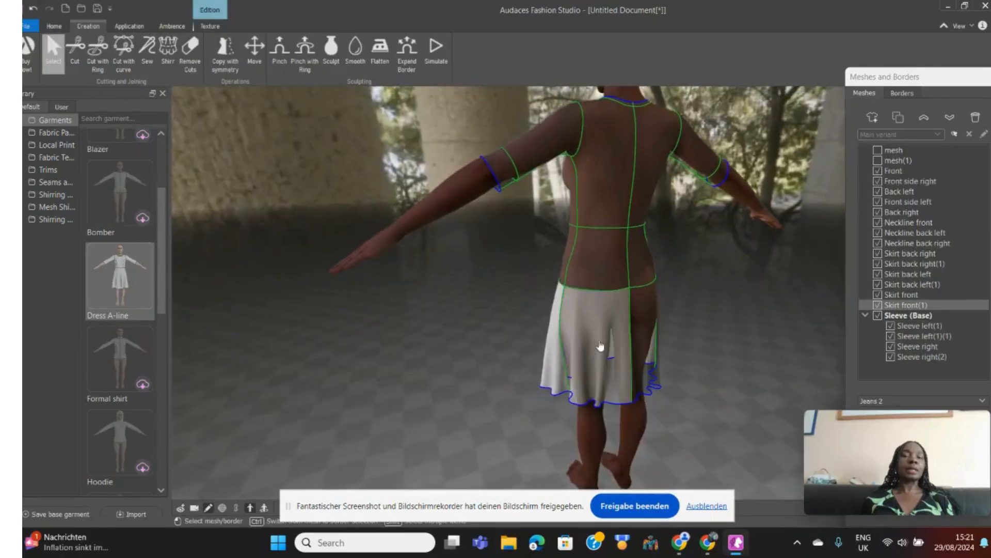
left_click(601, 346, "shift")
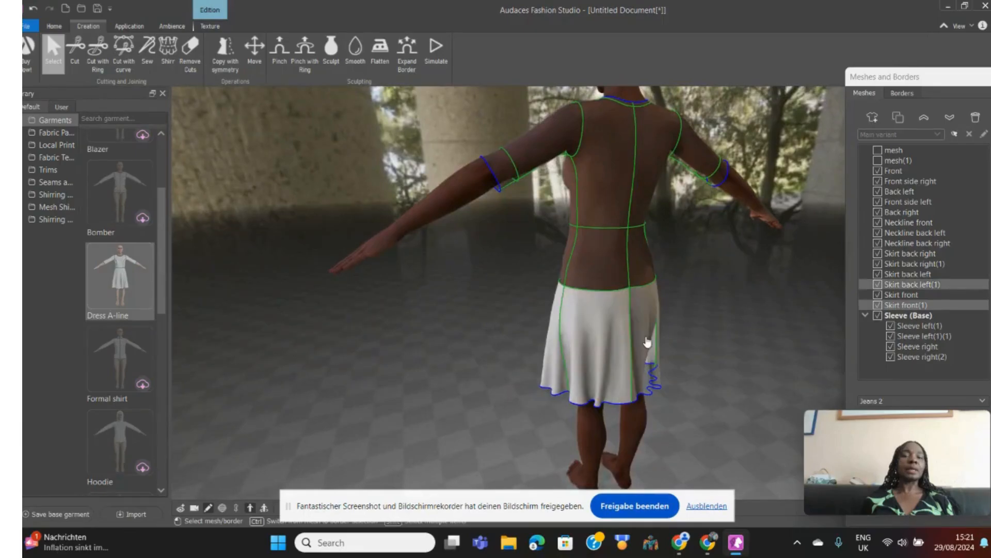
left_click(648, 343, "shift")
right_click_drag(749, 341, 426, 308)
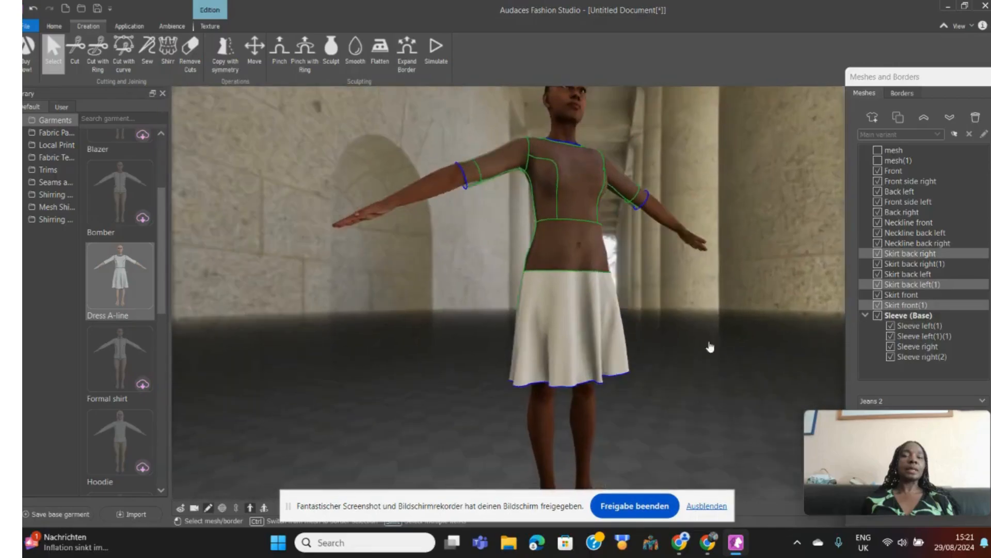
left_click(975, 121)
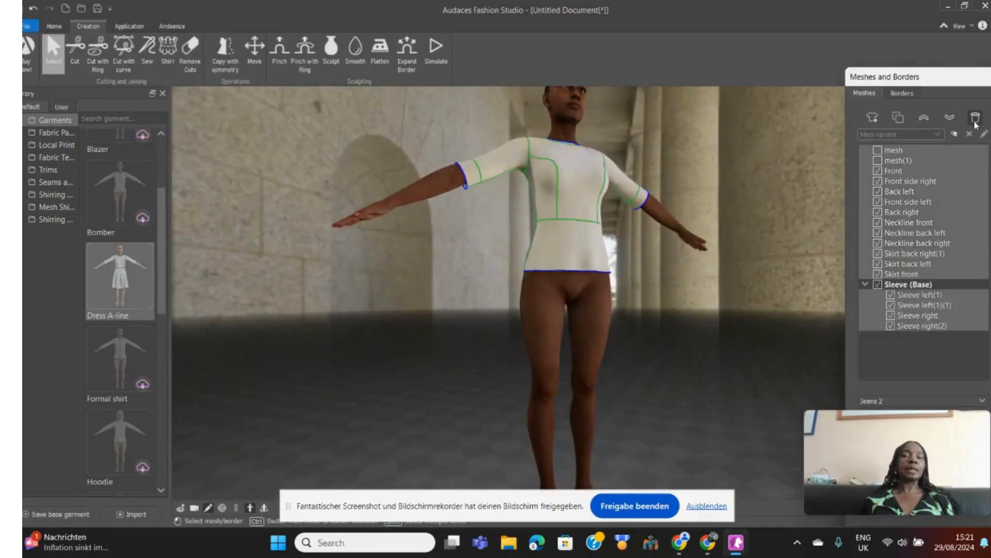
right_click_drag(707, 362, 667, 417)
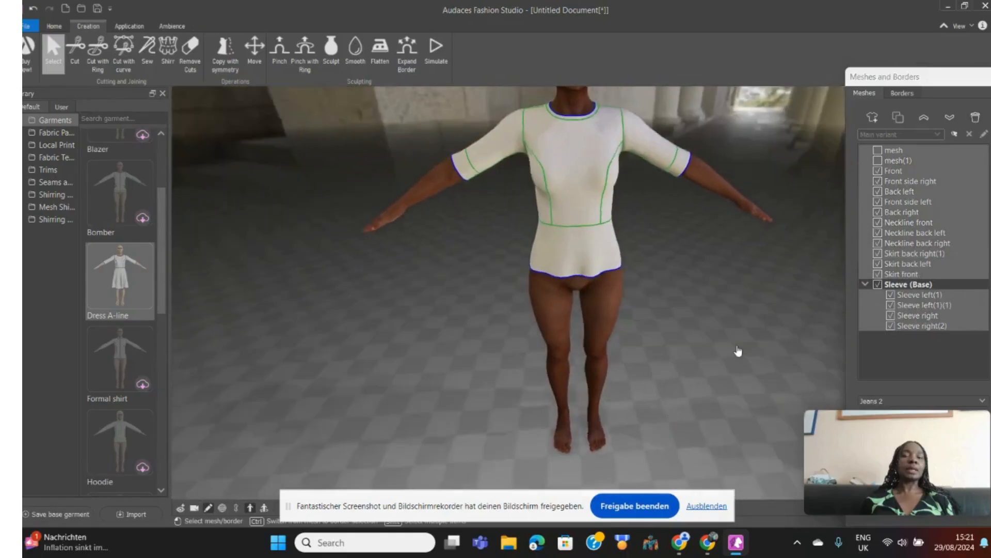
Turn on symmetry so that edits are mirrored across the centre of the garment.
scroll(738, 351, "up", 2)
scroll(738, 351, "down", 3)
scroll(738, 352, "up", 2)
scroll(739, 351, "up", 2)
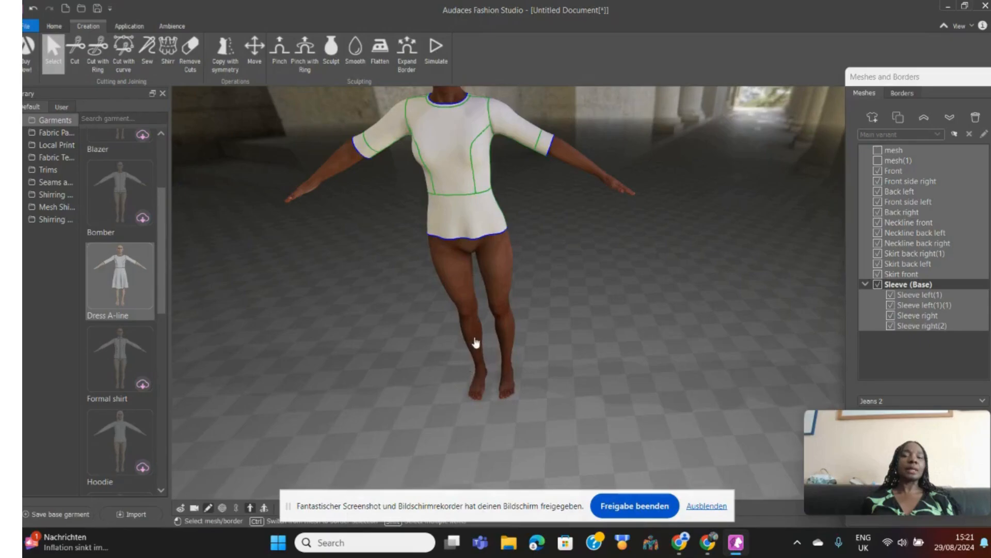
middle_click_drag(475, 342, 544, 362)
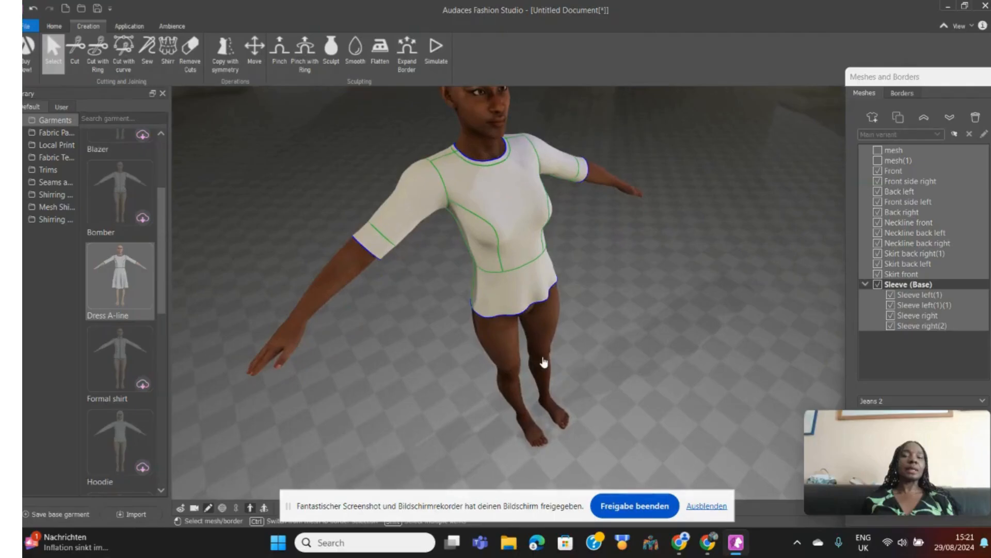
left_click(240, 512)
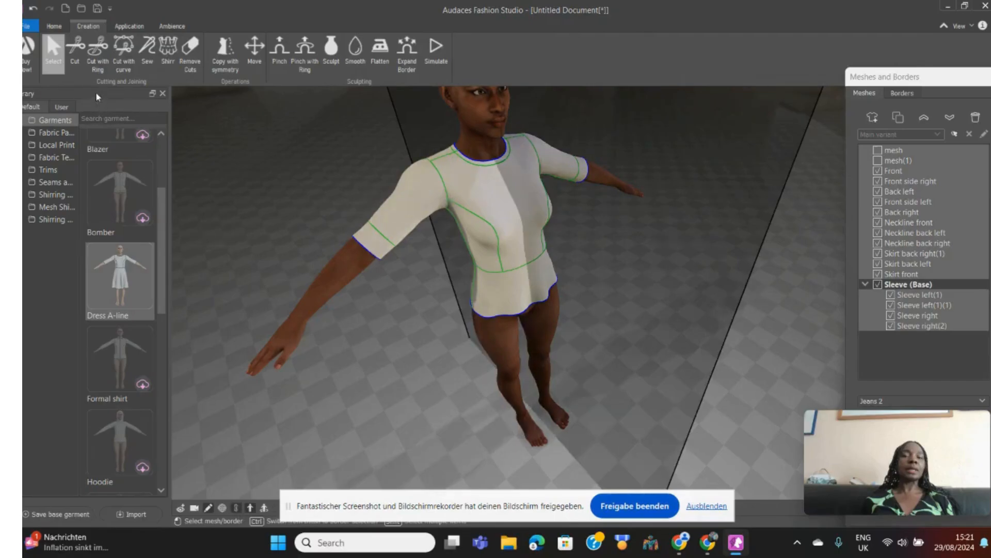
Cut two short mirrored pairs of lines radiating from the neckline on the front panel, using Cut with curve with Sew up on.
left_click(123, 58)
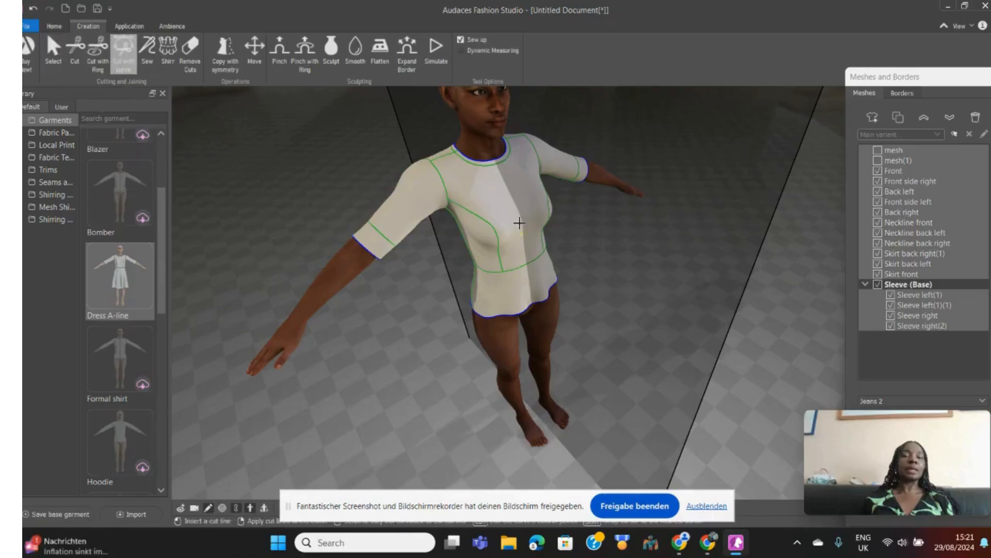
left_click(483, 165)
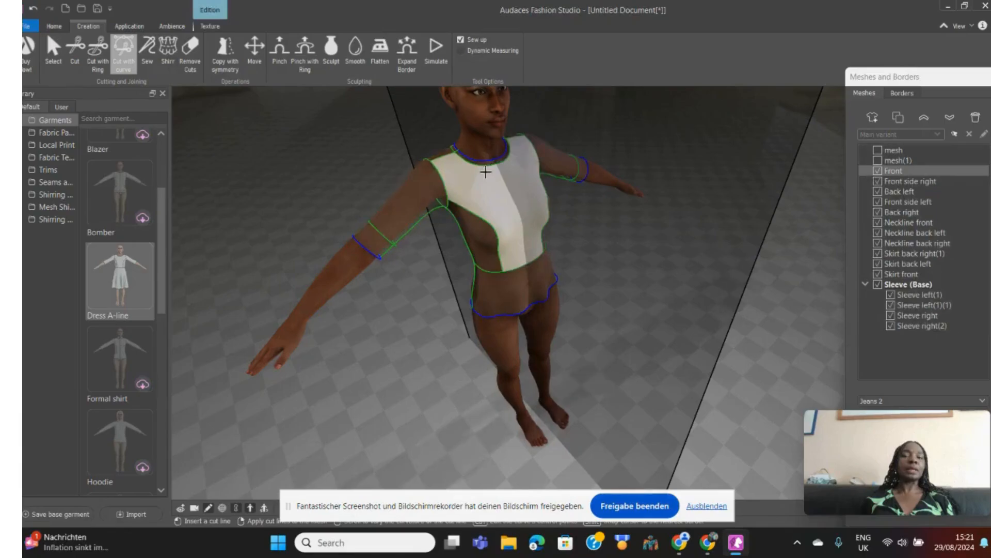
left_click(484, 203)
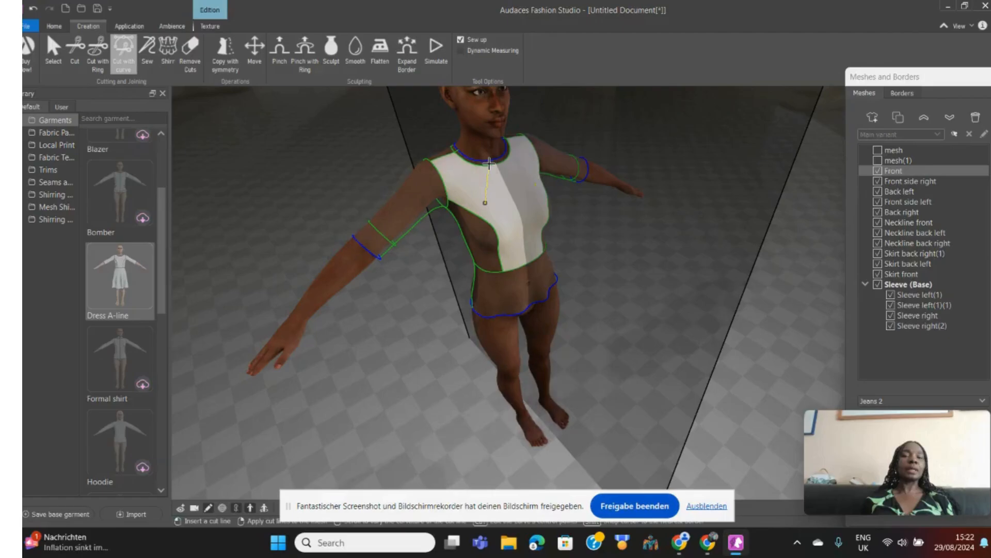
key("Escape")
left_click(489, 169)
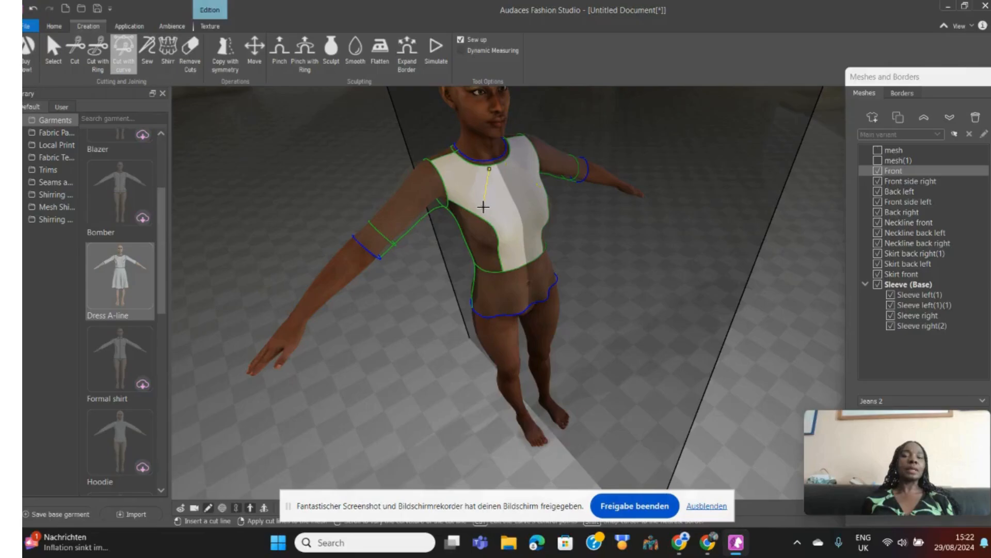
left_click(484, 207)
right_click(483, 207)
left_click(474, 167)
right_click(470, 198)
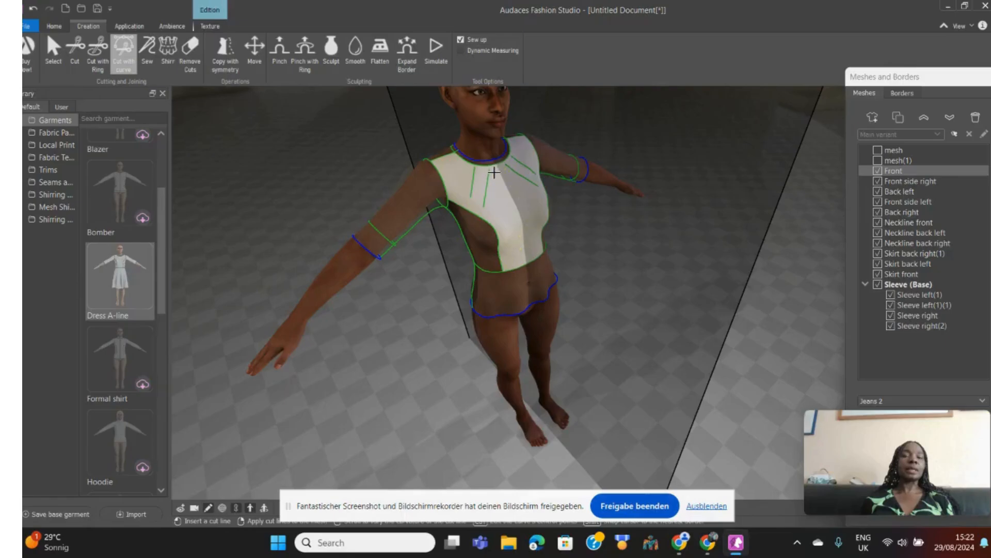
Turn off symmetry and cut one short line at the centre of the front panel, just below the neckline.
left_click(236, 511)
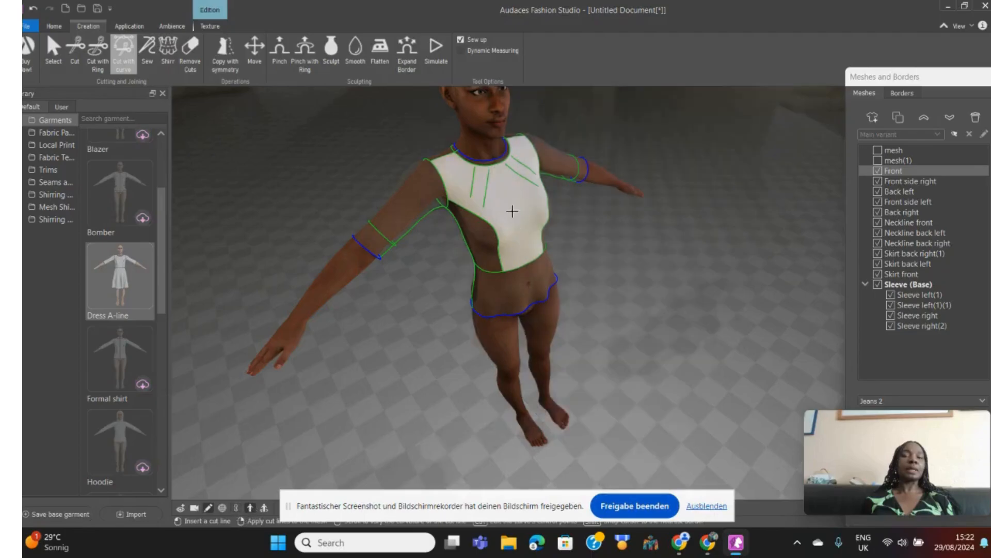
left_click(499, 170)
right_click(508, 195)
middle_click_drag(701, 223, 582, 239)
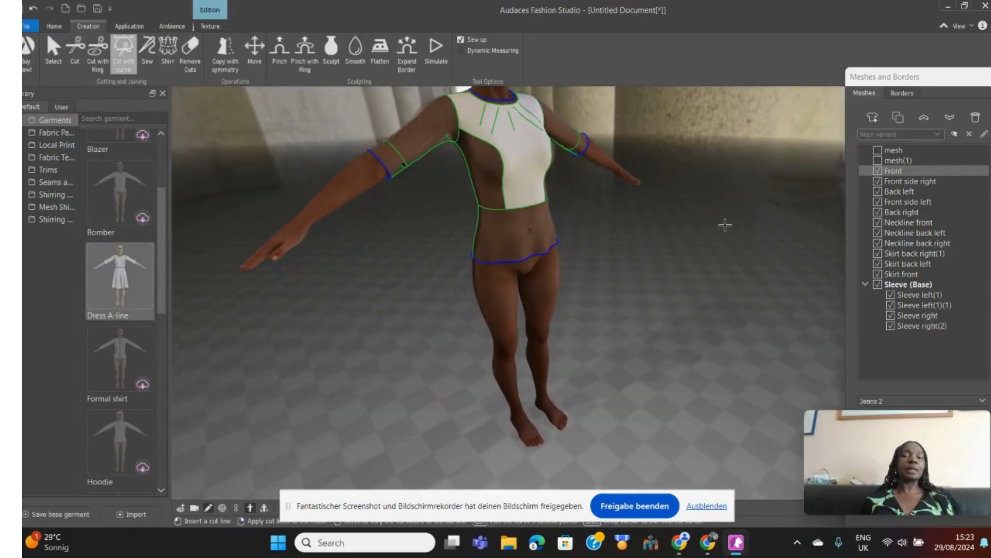
middle_click_drag(725, 225, 719, 249)
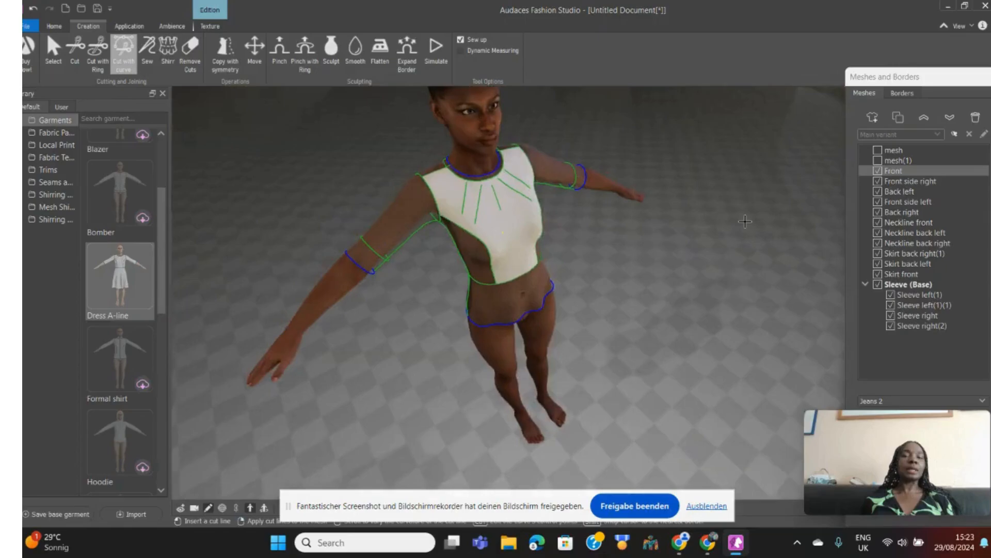
key("Escape")
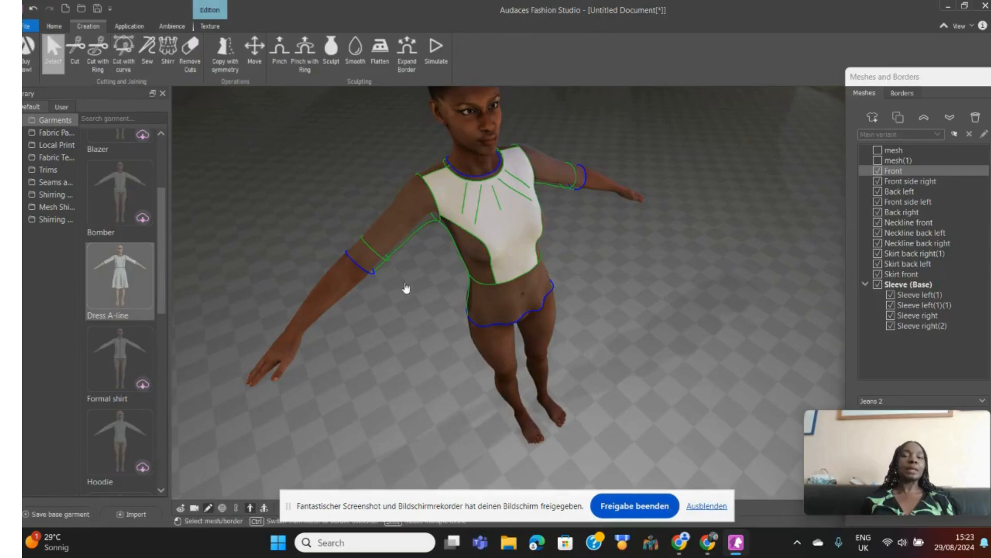
Simulate the upper section of the left sleeve with Pin borders on, inflating it into a puff and applying Gravity.
left_click(404, 235)
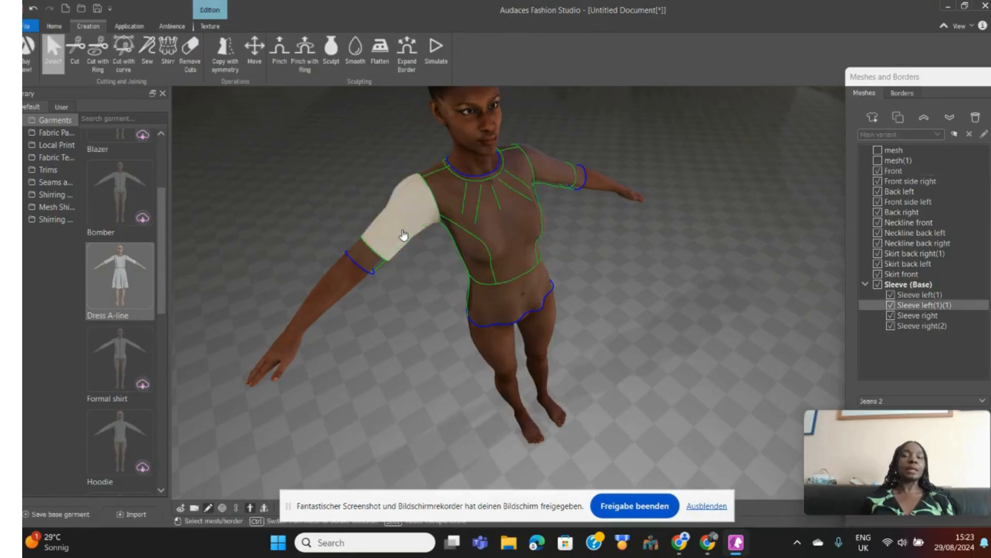
left_click(438, 61)
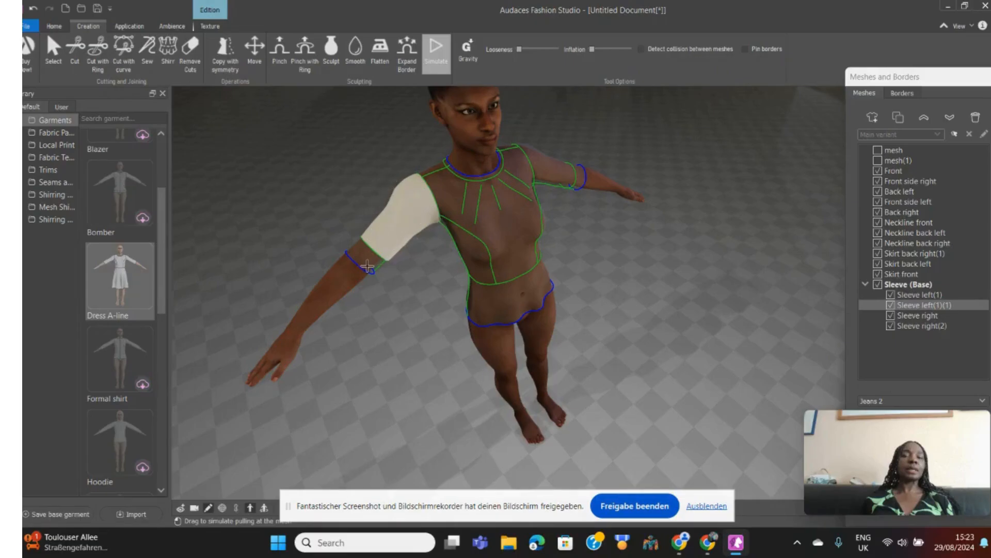
left_click(744, 49)
left_click_drag(593, 52, 613, 52)
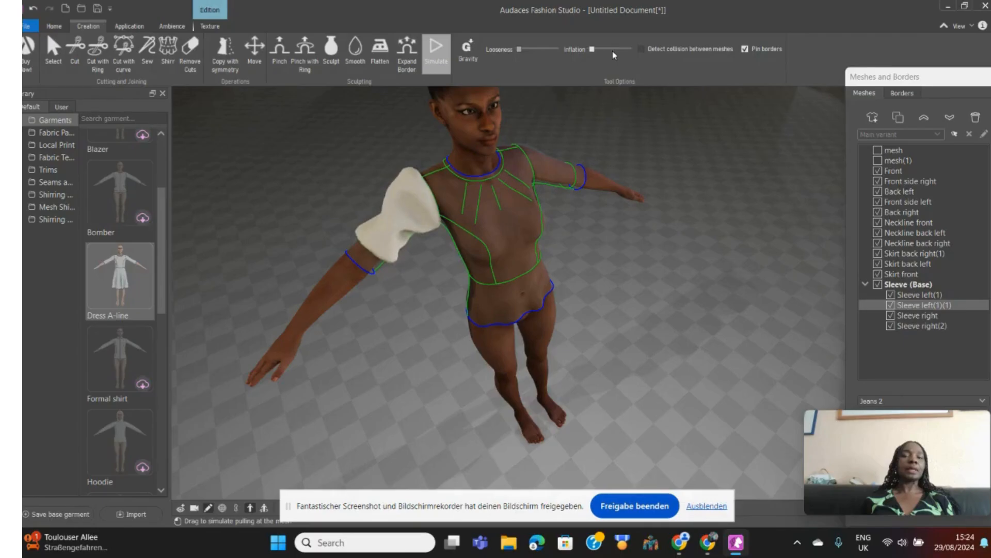
left_click(468, 52)
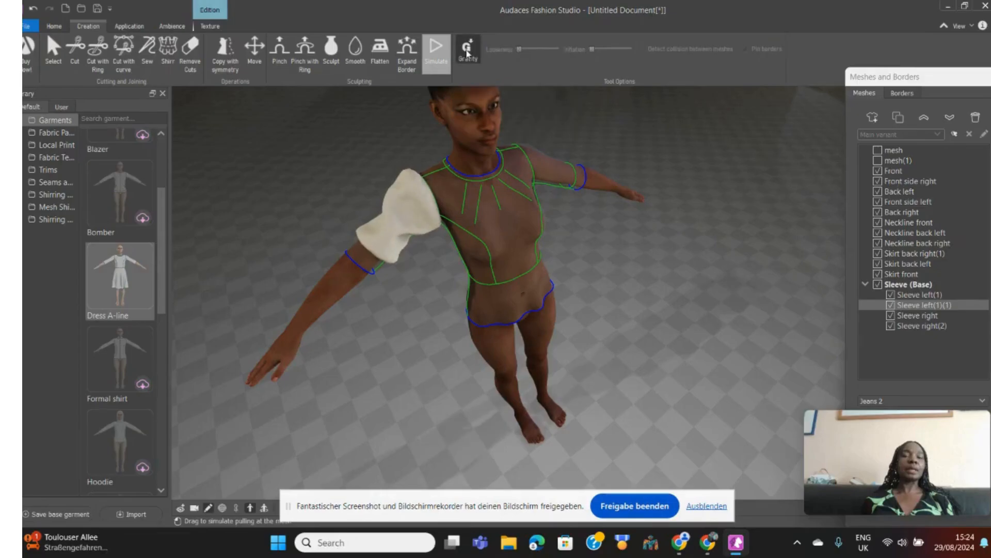
left_click(467, 54)
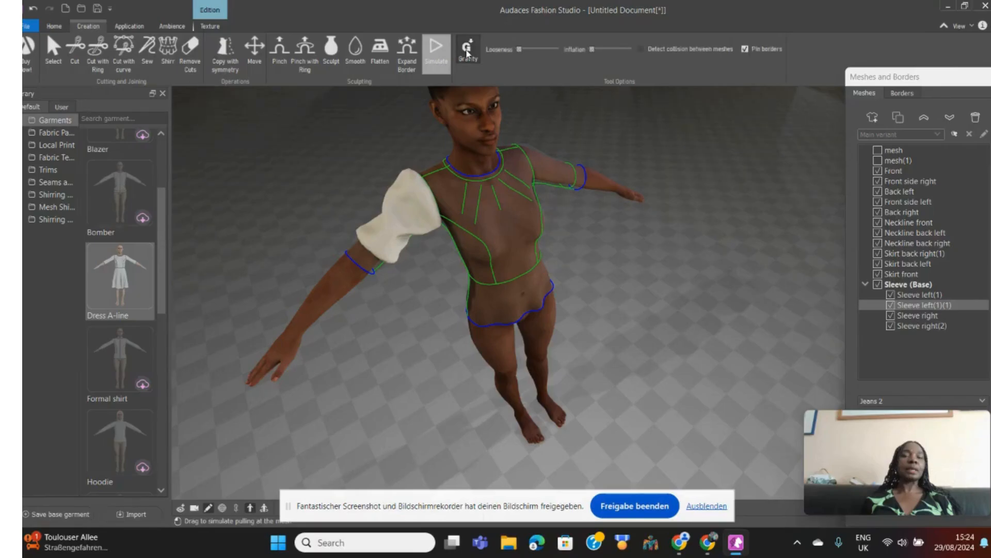
left_click(468, 52)
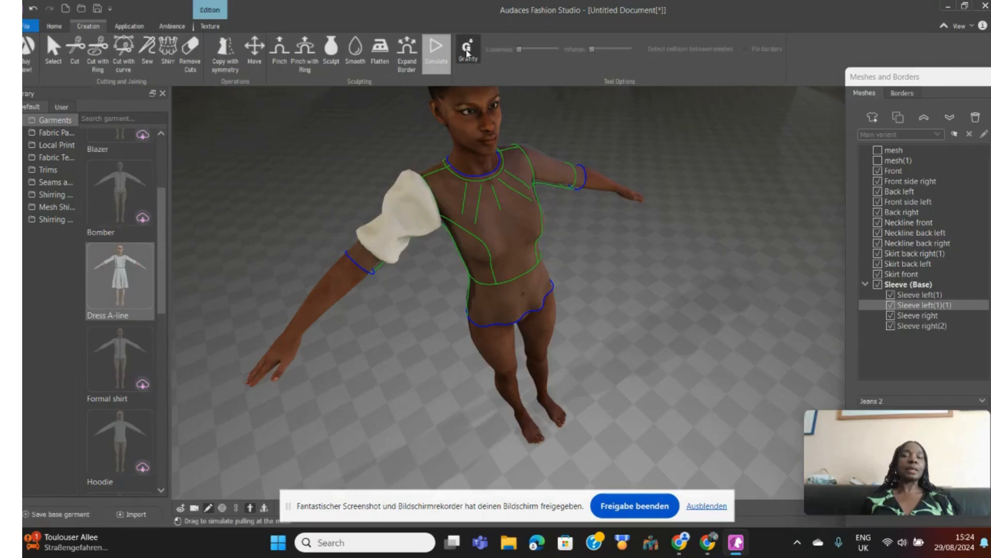
right_click_drag(770, 251, 610, 213)
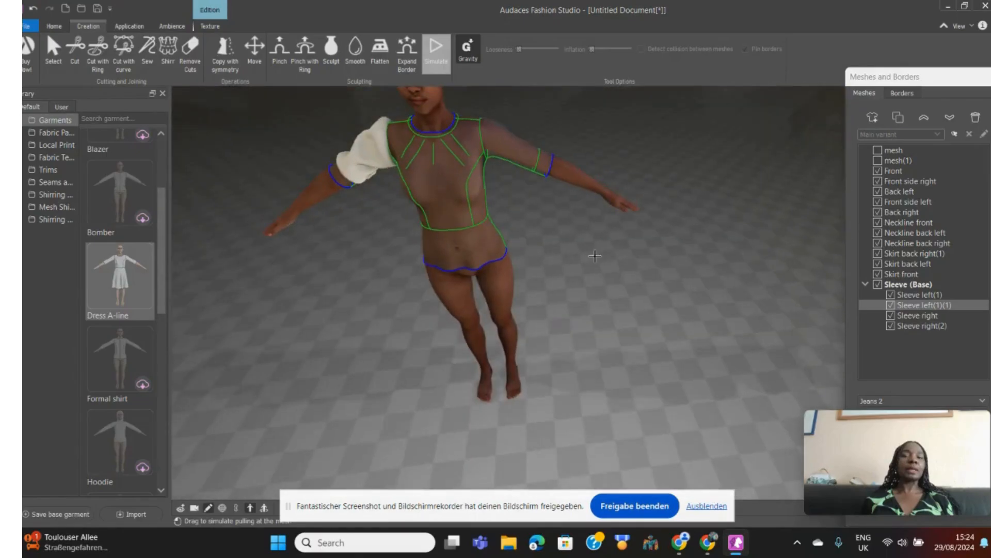
key("Escape")
Inflate the upper section of the right sleeve into a matching puff with Pin borders on, and apply Gravity.
left_click(507, 152)
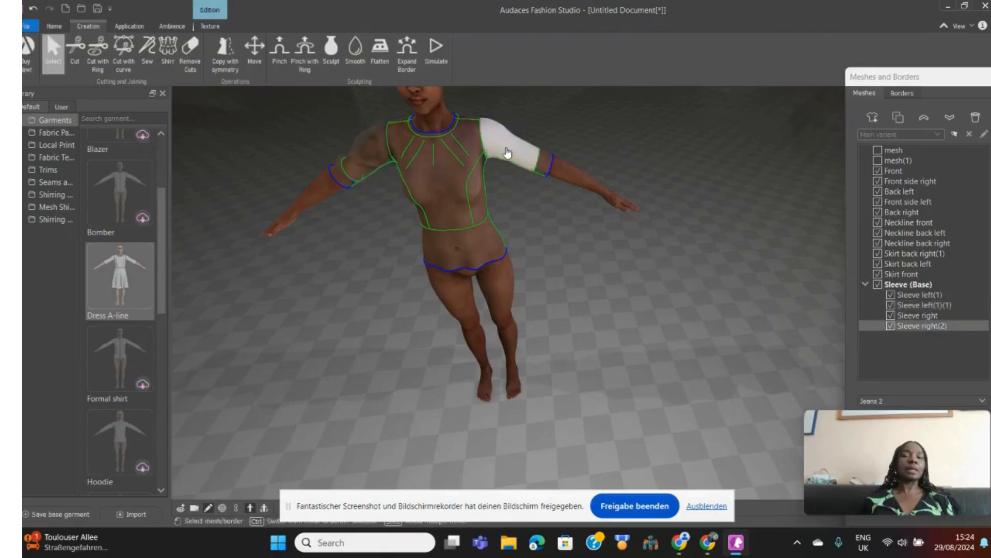
left_click(436, 51)
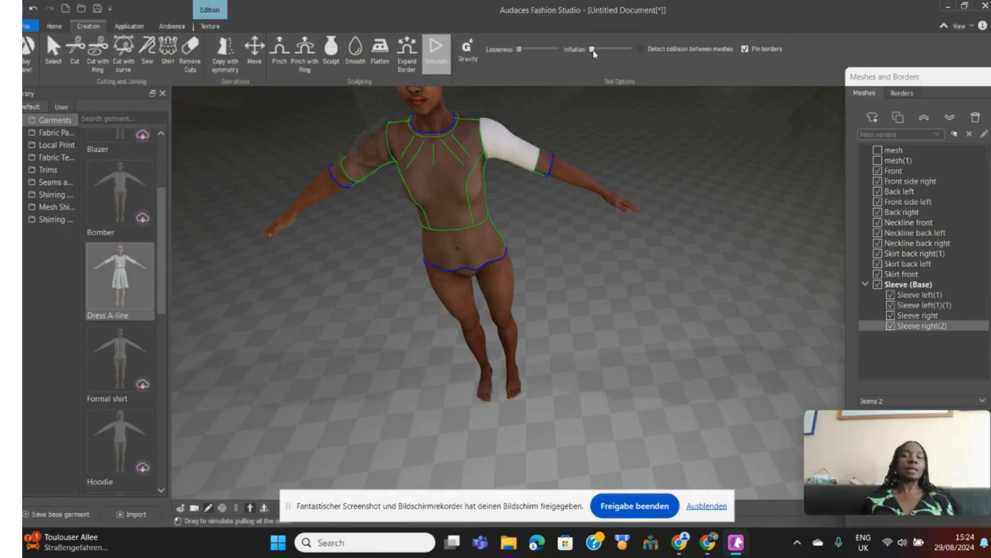
left_click_drag(595, 48, 609, 52)
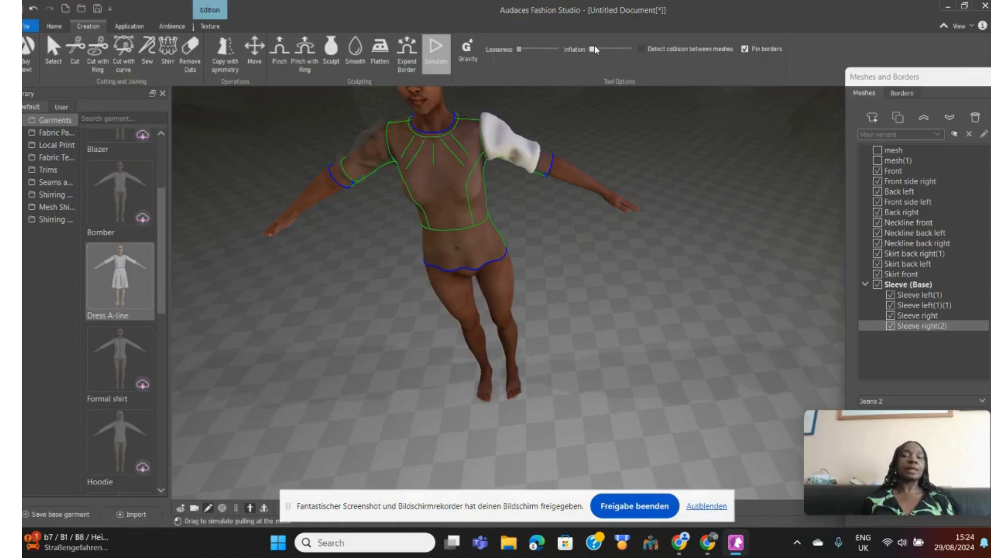
left_click_drag(593, 50, 613, 49)
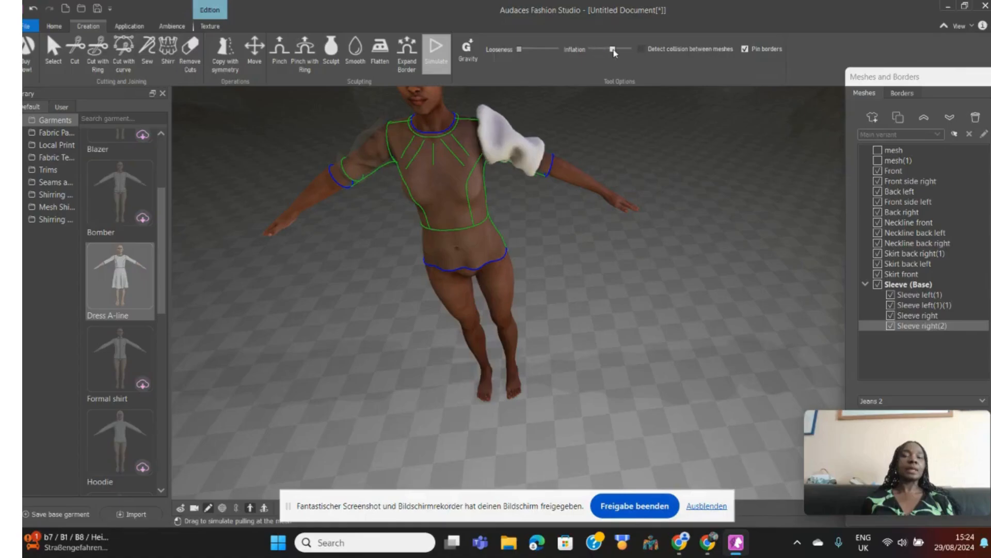
left_click(473, 56)
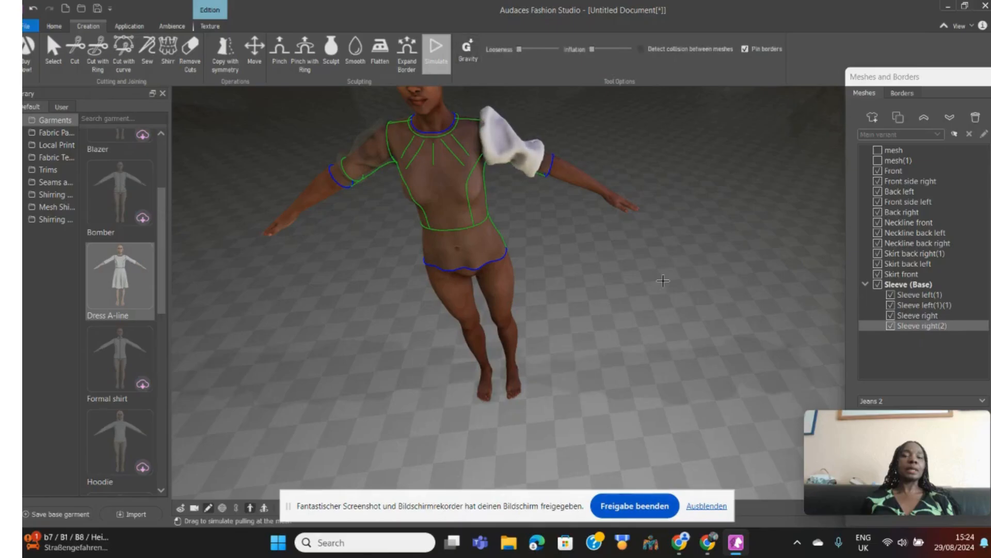
Examine the puffed right sleeve and the neckline cuts from several angles and distances, and leave the simulation.
scroll(684, 279, "up", 2)
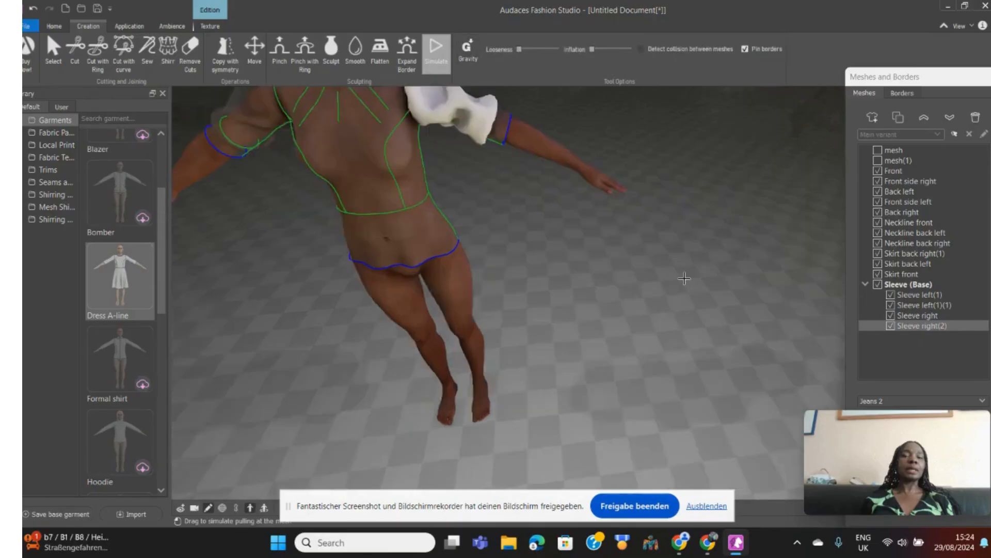
scroll(684, 279, "down", 1)
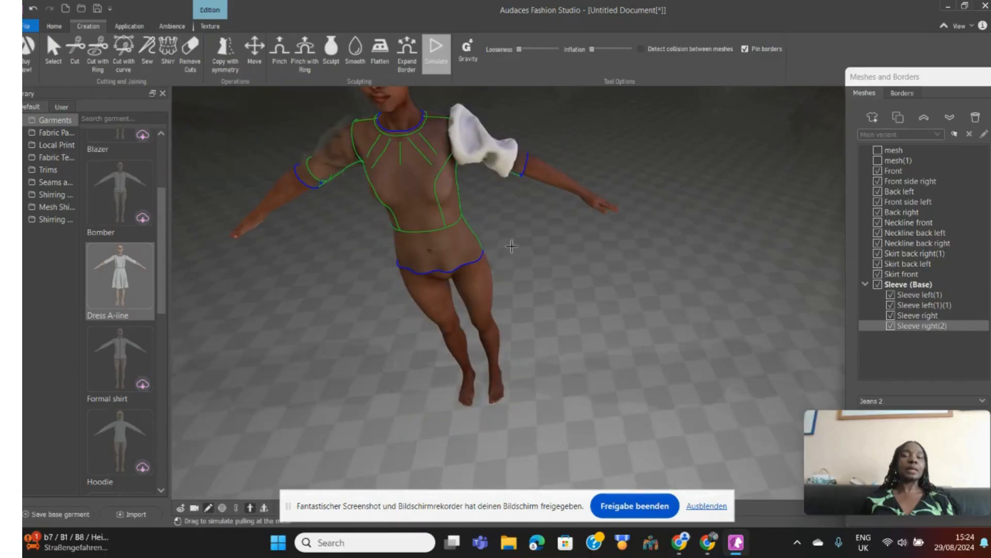
middle_click_drag(511, 244, 641, 320)
scroll(641, 319, "up", 1)
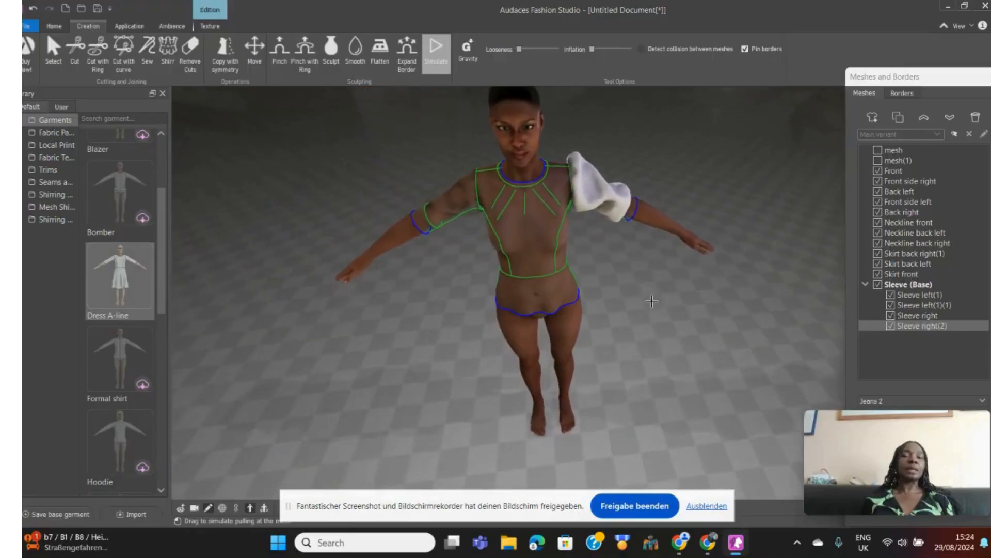
scroll(763, 284, "up", 1)
scroll(762, 285, "up", 1)
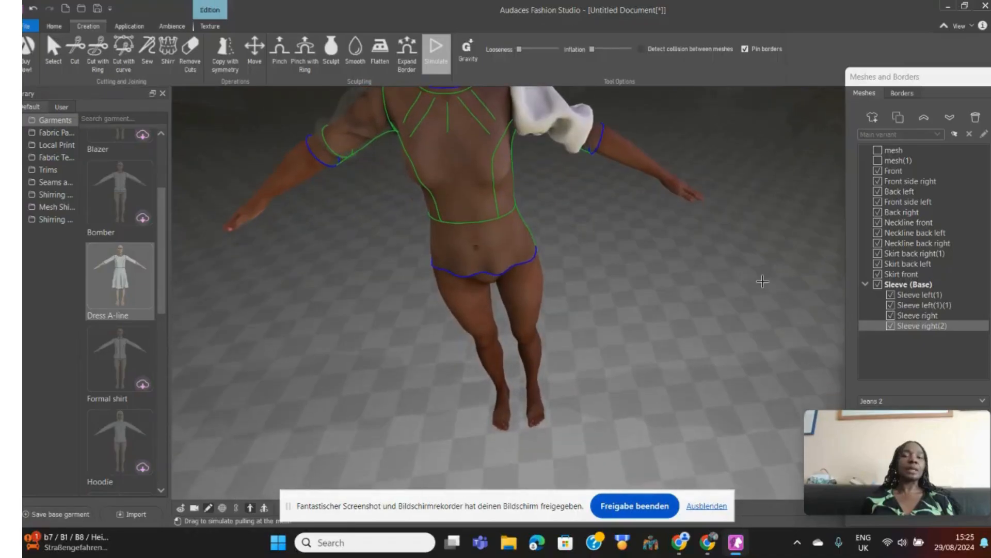
middle_click_drag(764, 282, 813, 389)
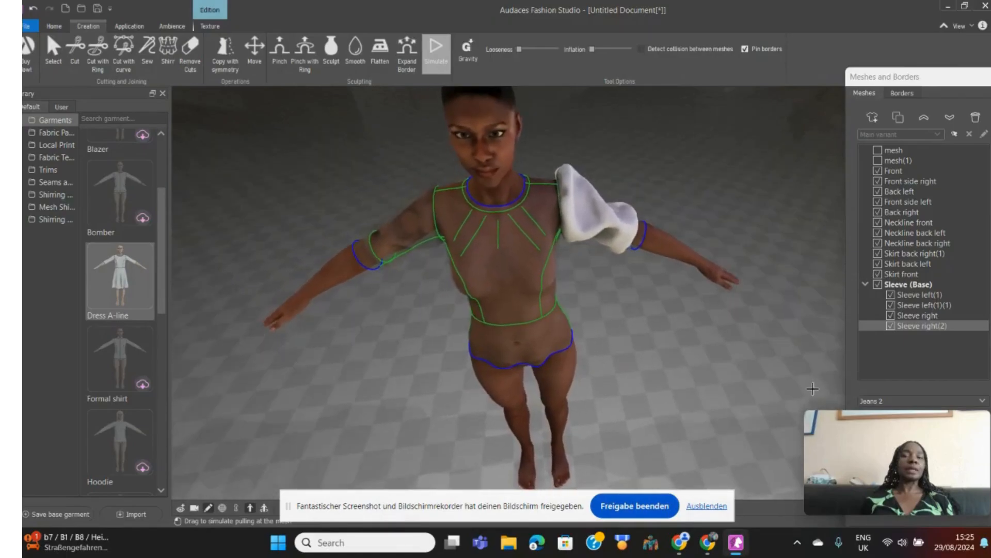
right_click_drag(813, 388, 829, 305)
scroll(829, 306, "down", 2)
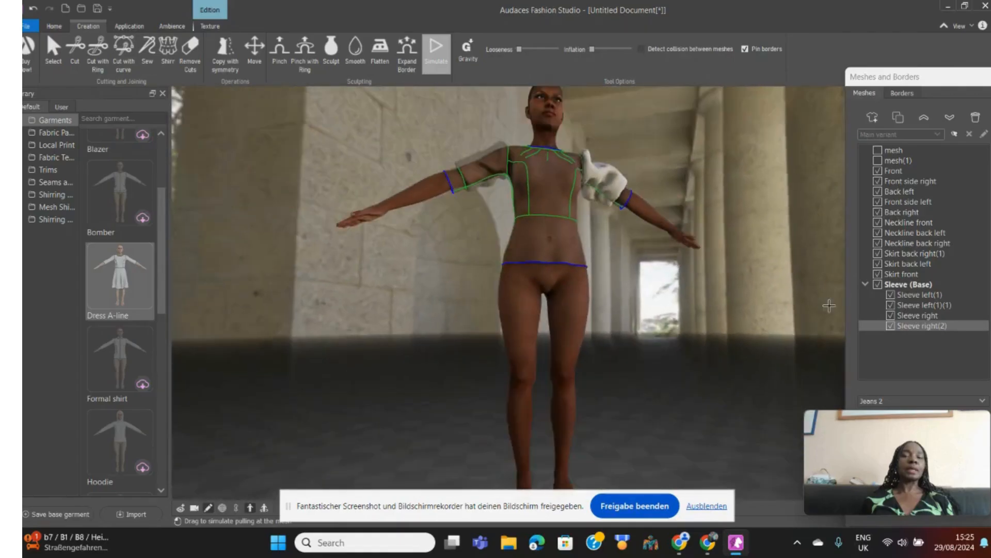
right_click_drag(827, 310, 821, 357)
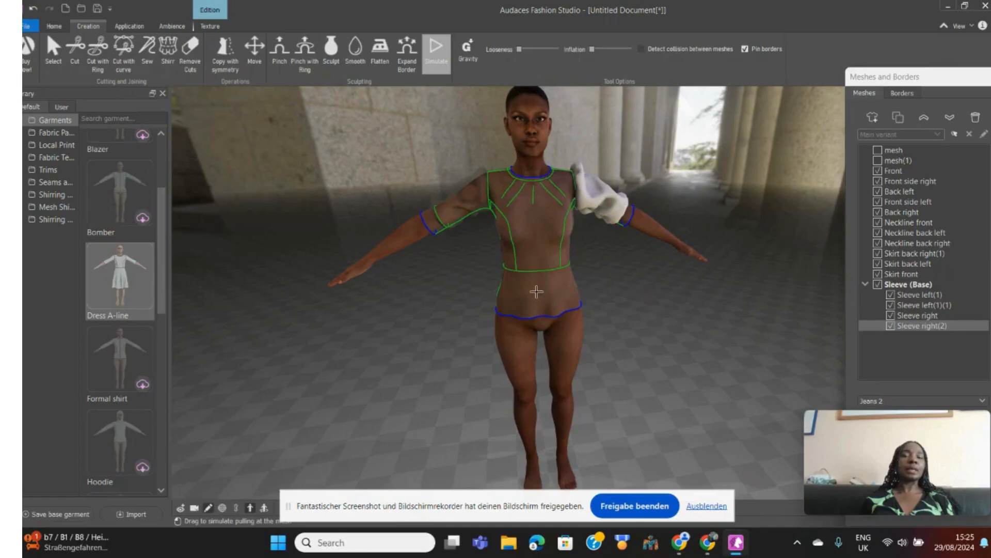
key("Escape")
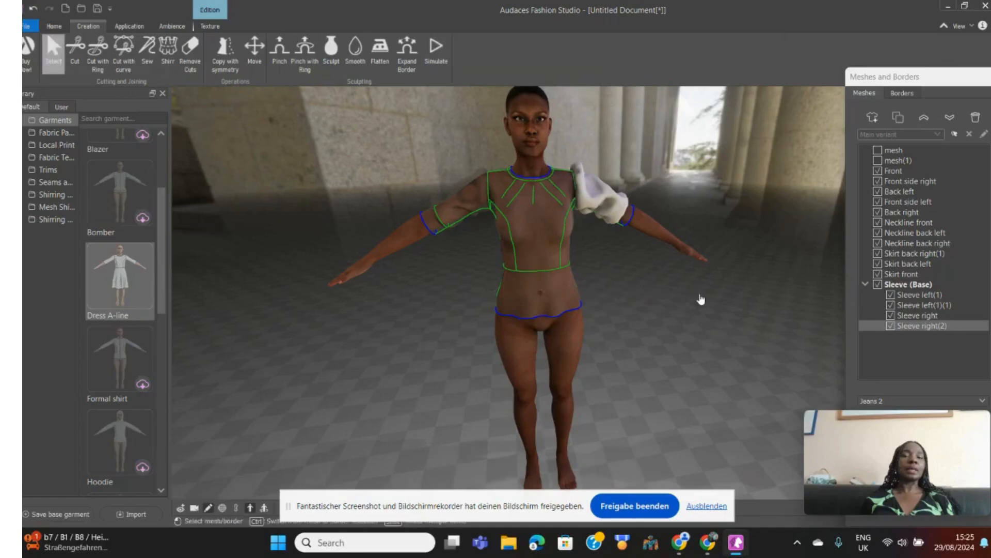
Simulate the front skirt piece with Pin borders off, raising Inflation close to its maximum to flare it out.
left_click(533, 302)
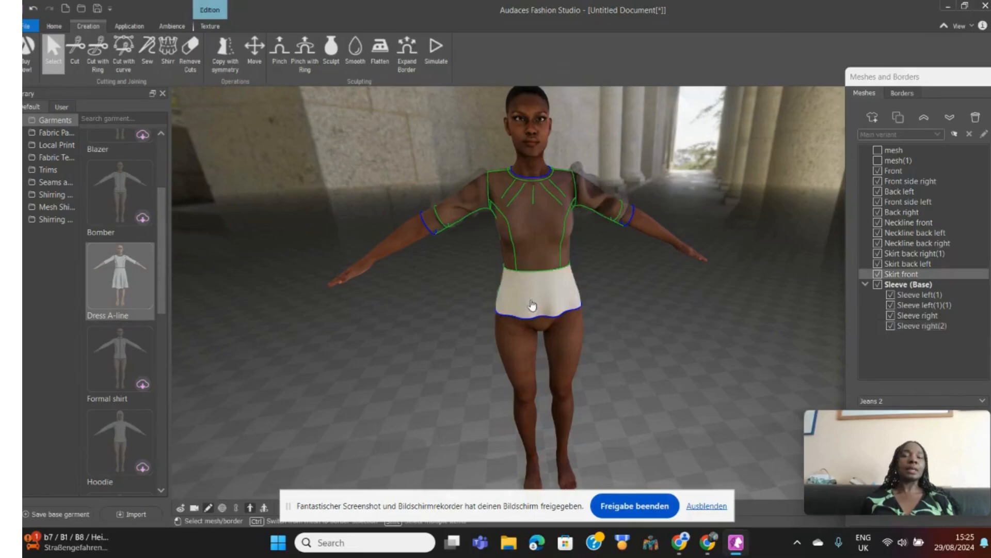
left_click(445, 50)
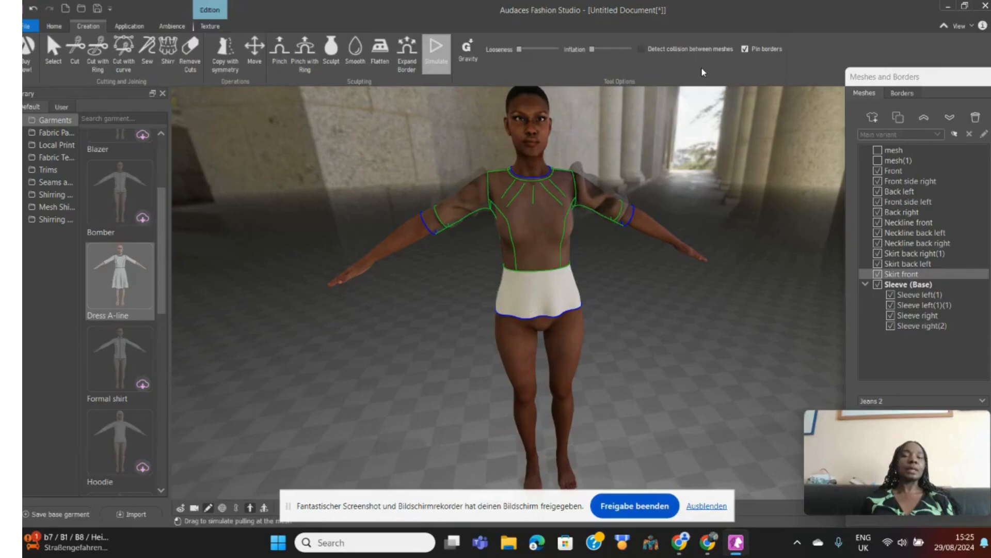
left_click(744, 49)
left_click_drag(593, 50, 628, 49)
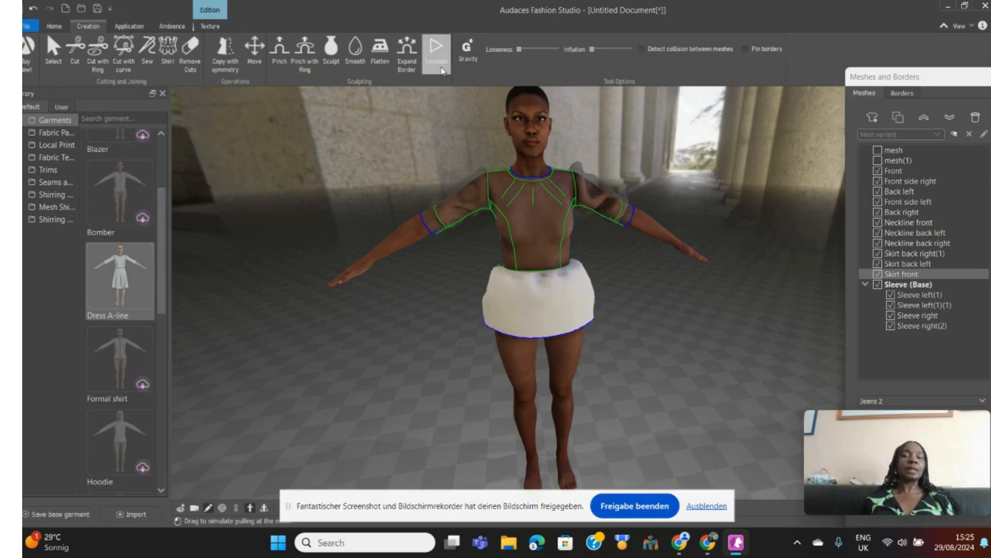
Try Gravity on the flared front skirt piece, undo its simulation, and leave the simulation.
left_click(473, 52)
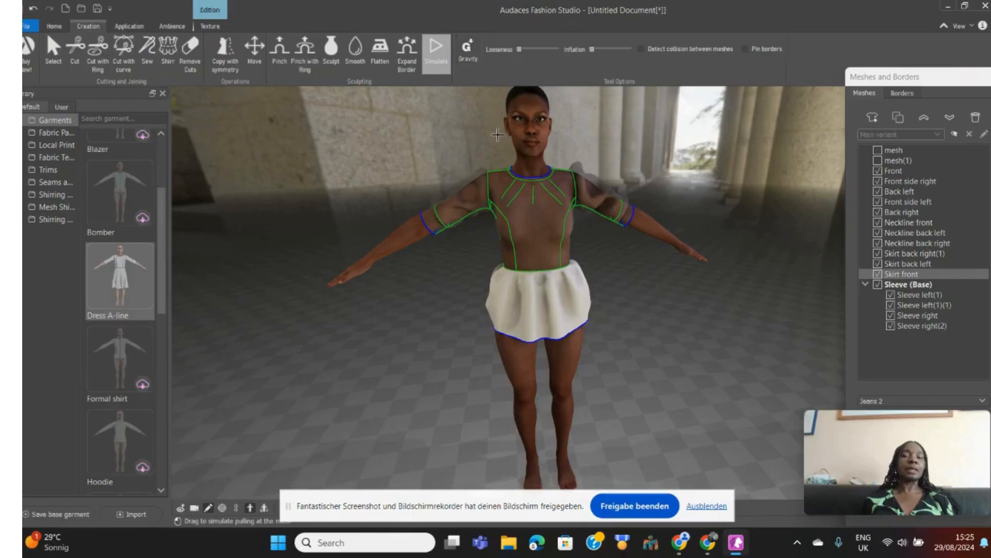
middle_click_drag(769, 220, 509, 243)
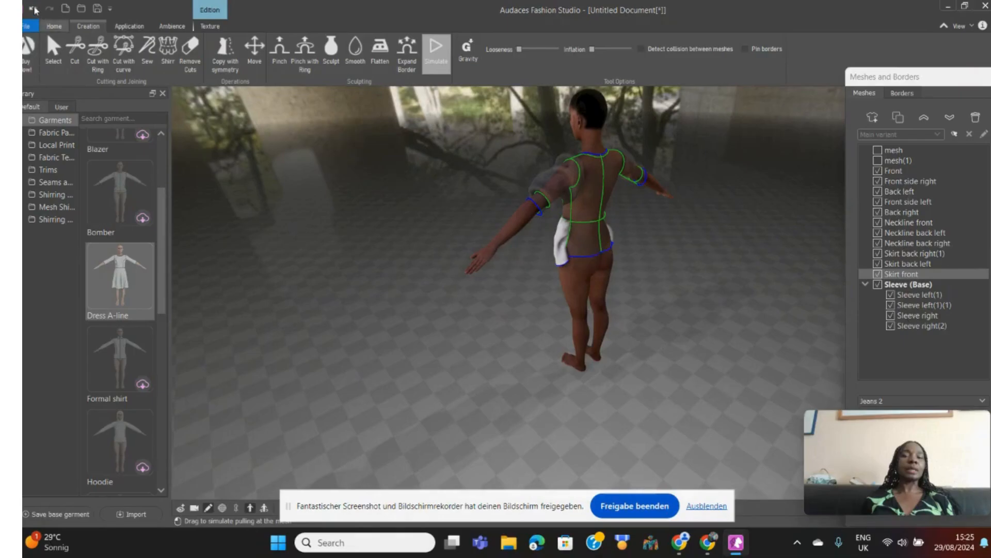
left_click(34, 9)
left_click(34, 9)
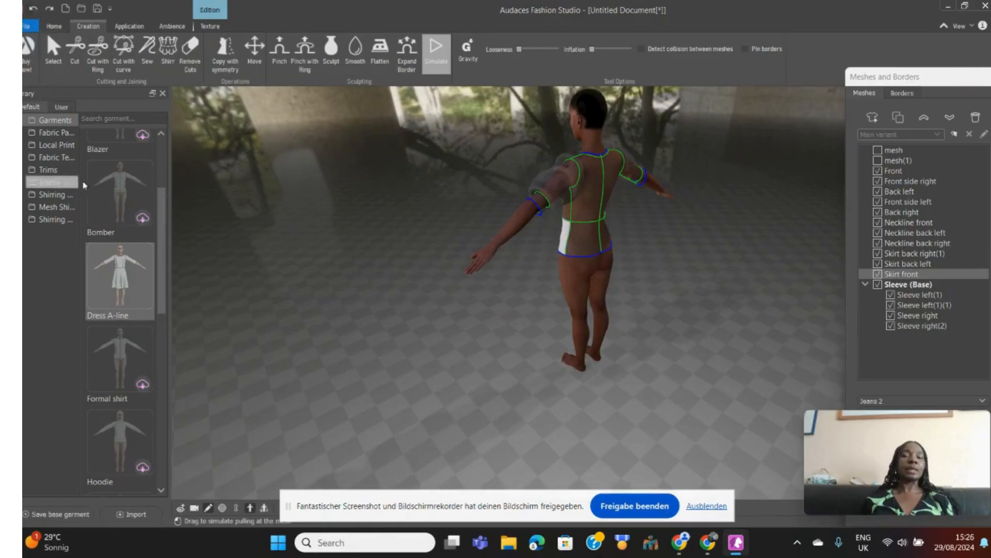
right_click_drag(313, 248, 350, 225)
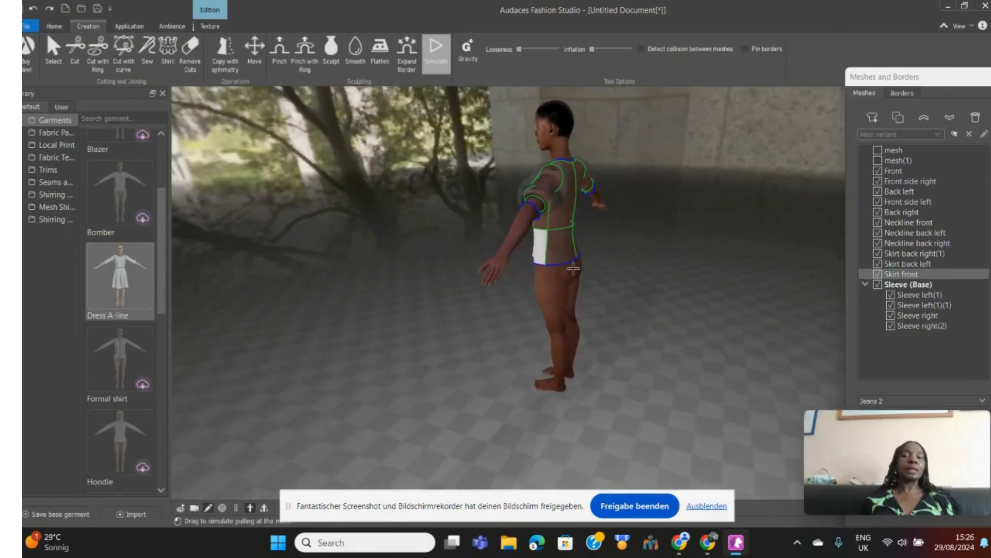
key("Escape")
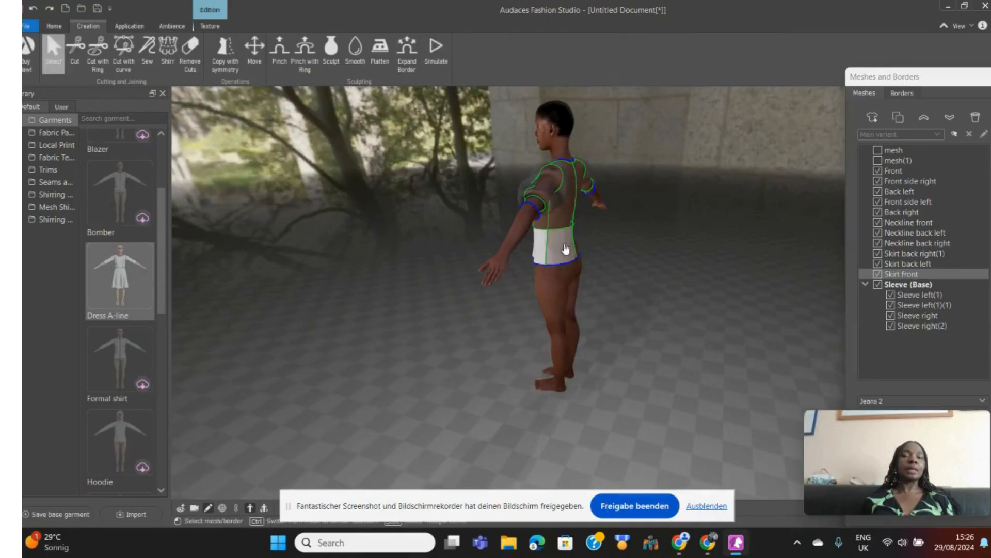
Simulate the front and both back skirt pieces together with Inflation at its maximum, and apply Gravity to form a flared peplum.
left_click(565, 250, "shift")
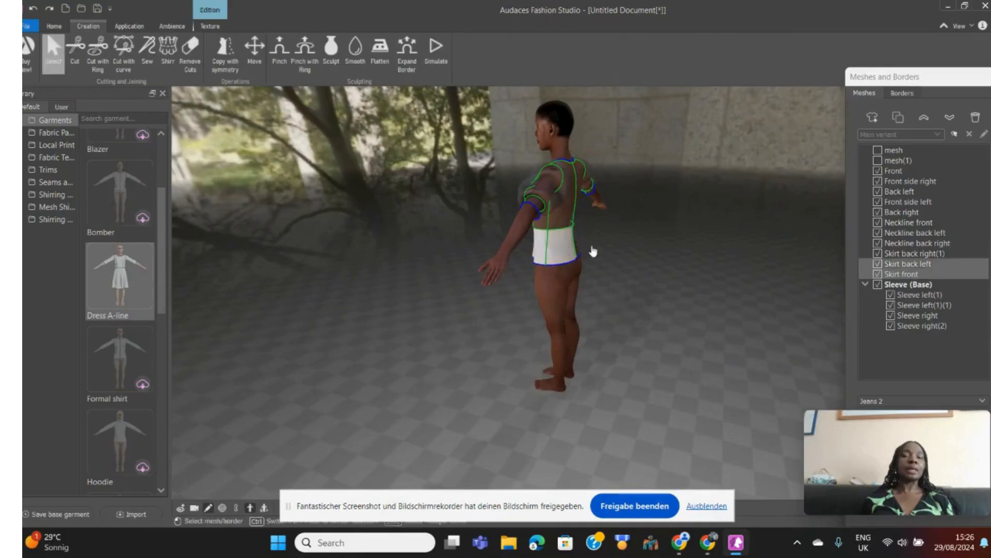
mouse_move(682, 264)
middle_mouse_down()
mouse_move(653, 283)
mouse_move(491, 270)
mouse_move(686, 283)
middle_mouse_up()
left_click(677, 279, "shift")
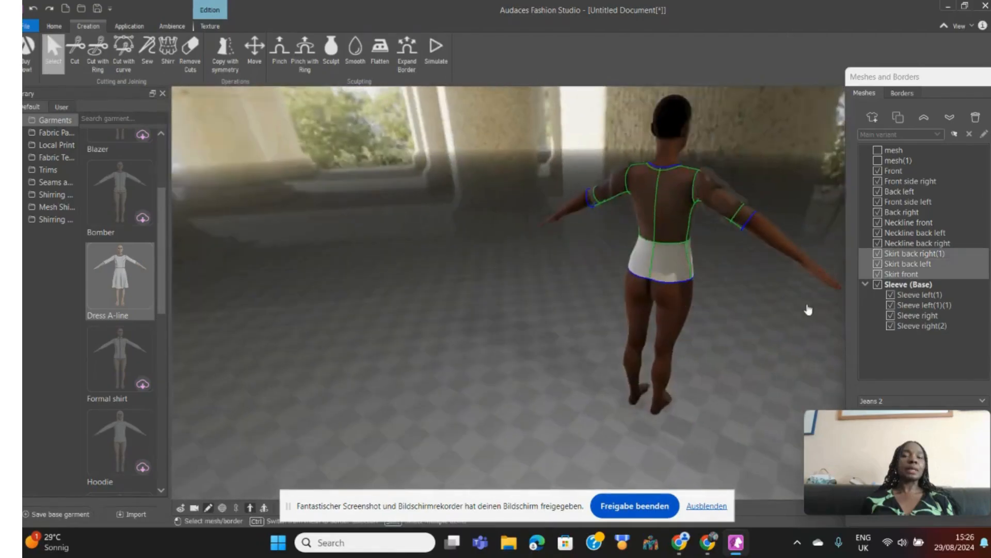
middle_click_drag(797, 308, 525, 289)
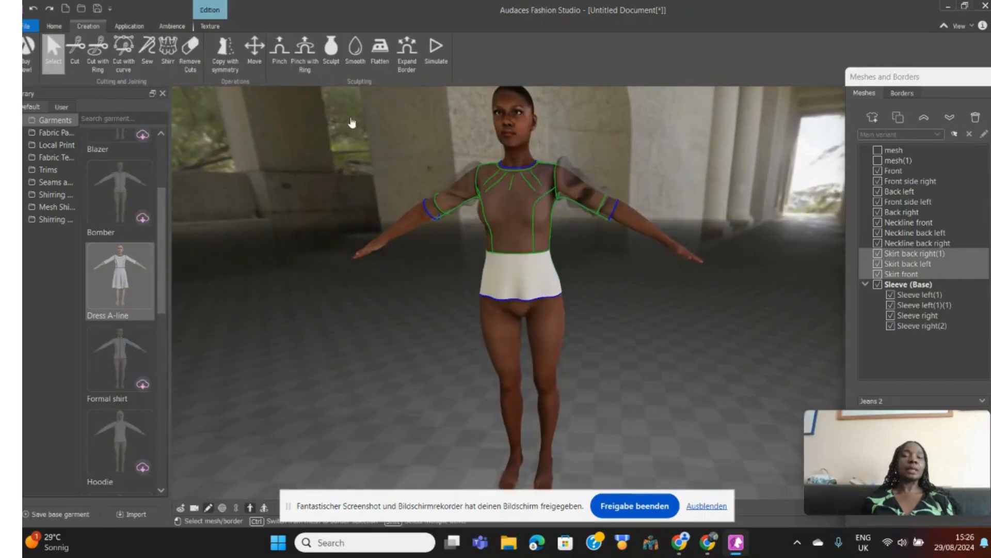
left_click(432, 44)
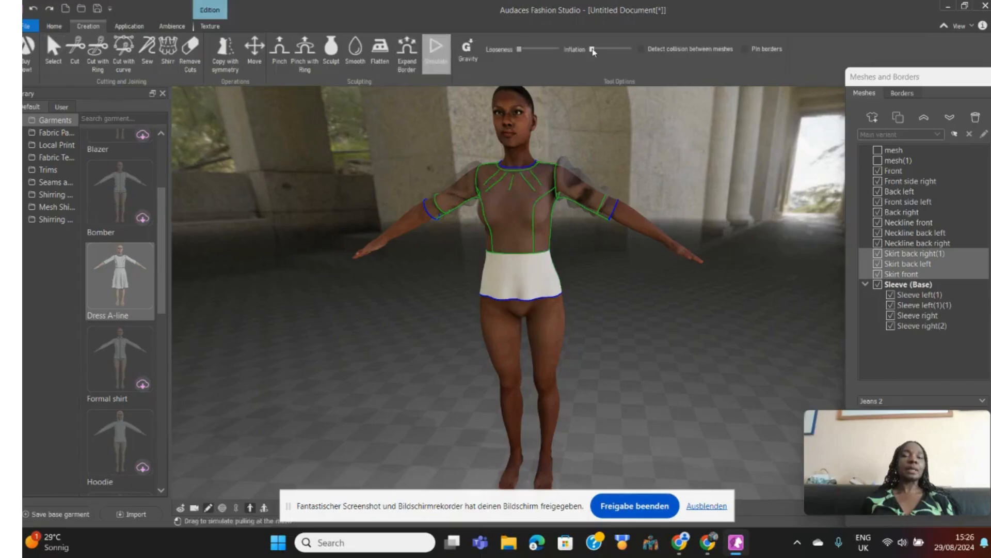
left_click_drag(593, 50, 639, 51)
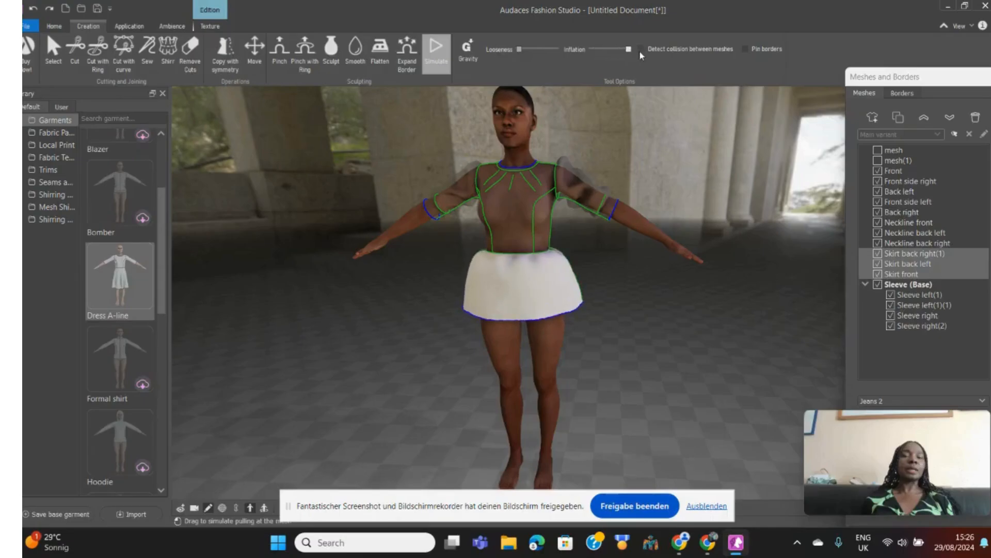
left_click(465, 50)
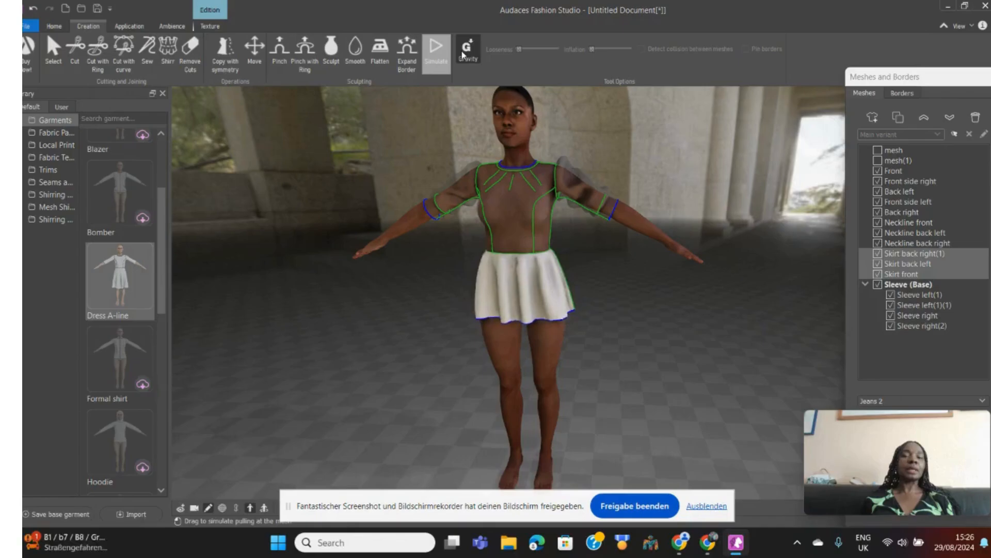
left_click(464, 55)
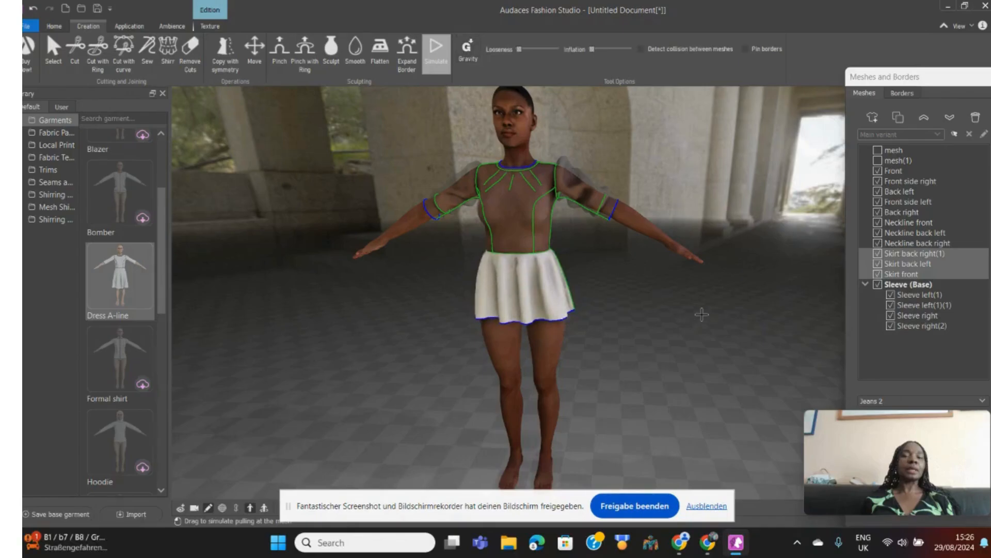
key("Escape")
Select the bodice's centre back seam between the Back left and Back right pieces.
right_click_drag(710, 312, 732, 331)
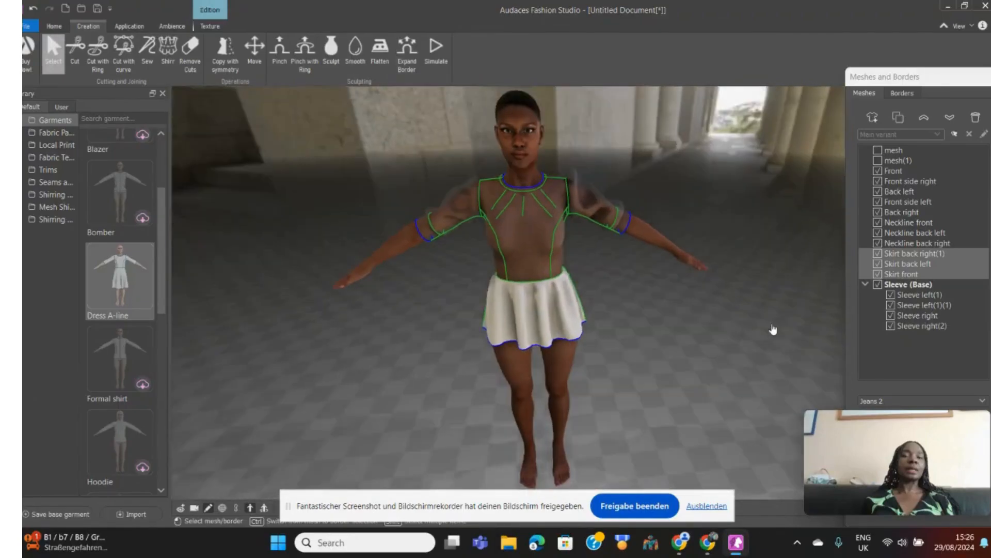
right_click_drag(765, 310, 404, 313)
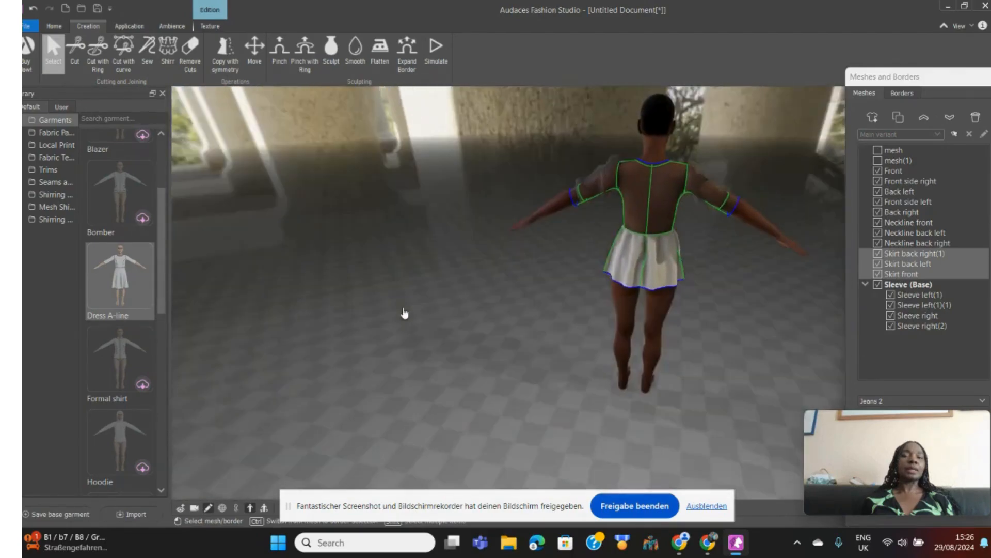
scroll(683, 223, "up", 4)
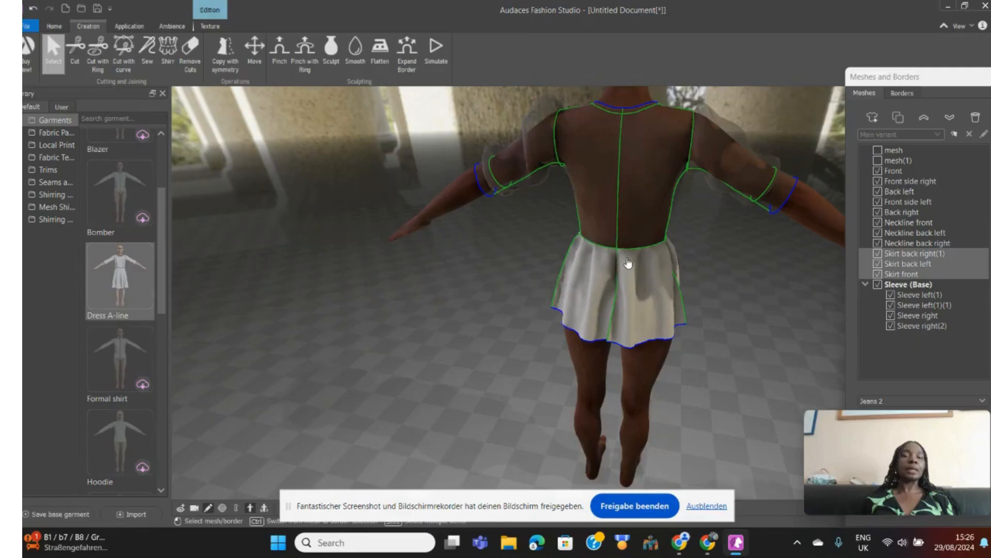
left_click(619, 225)
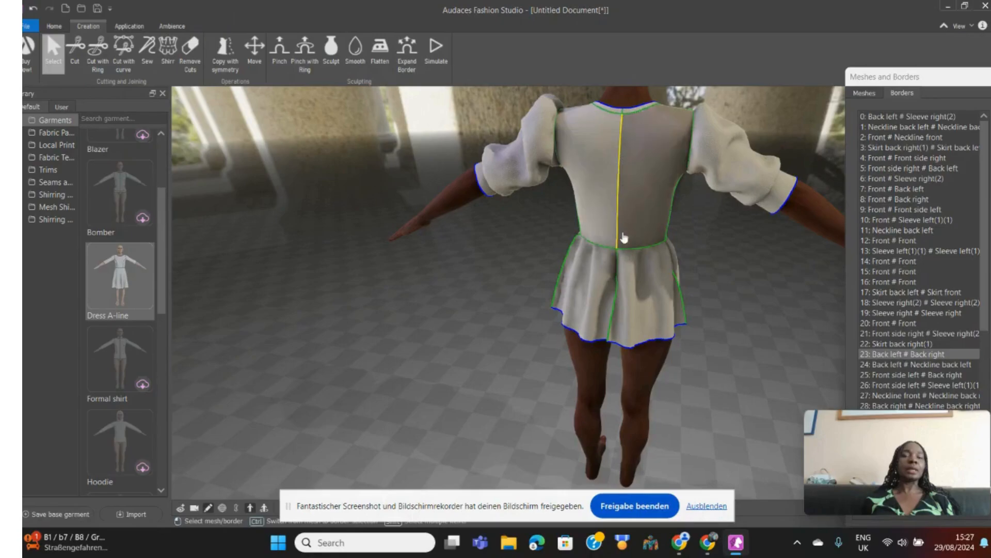
left_click(615, 302)
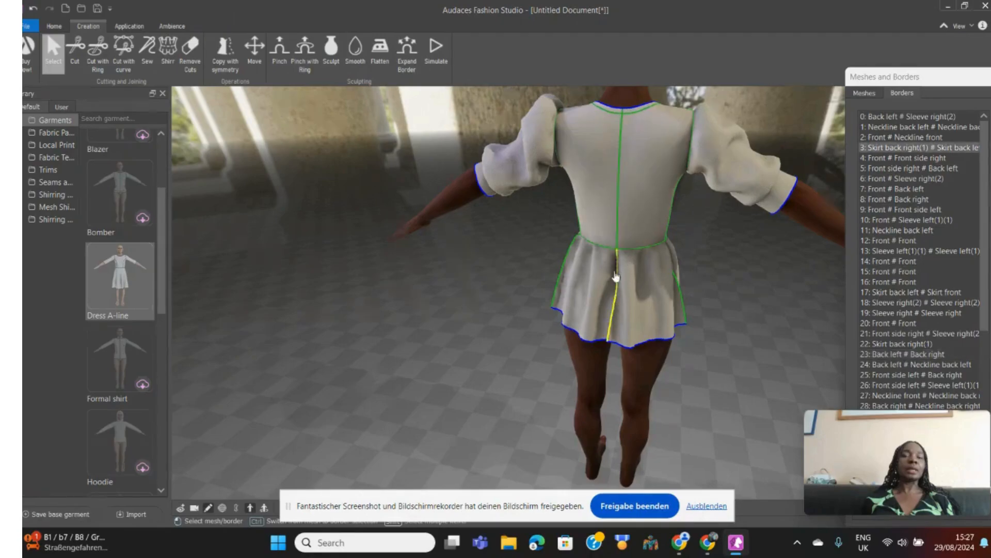
left_click(618, 229)
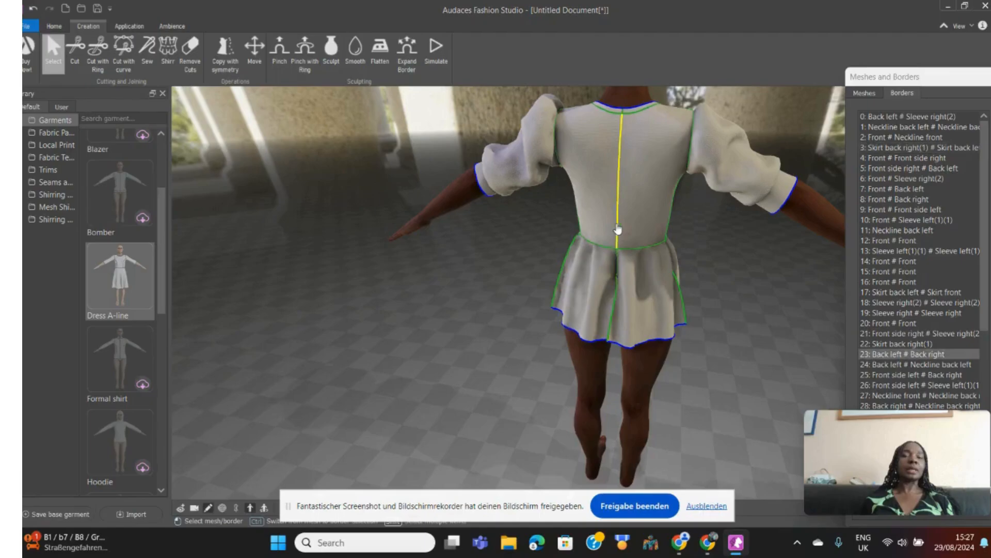
left_click(616, 279)
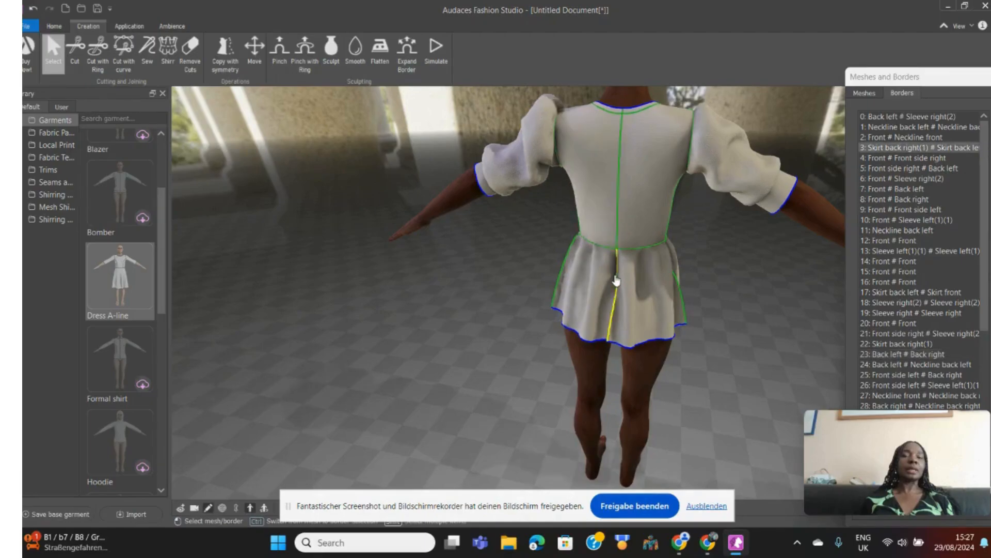
left_click(620, 209)
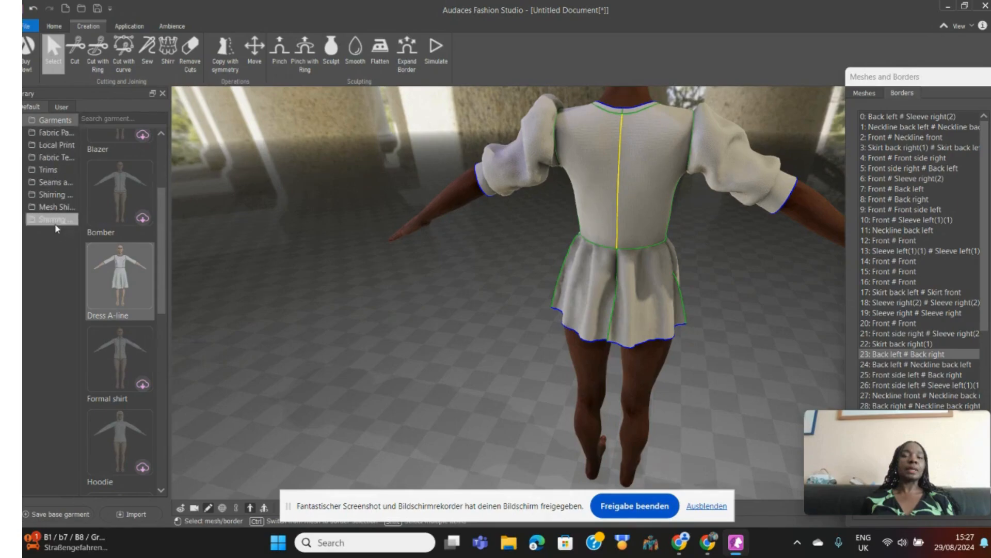
Find the Lined metal zipper among the library's seams and zippers and apply it to the centre back bodice seam.
left_click_drag(56, 198, 56, 182)
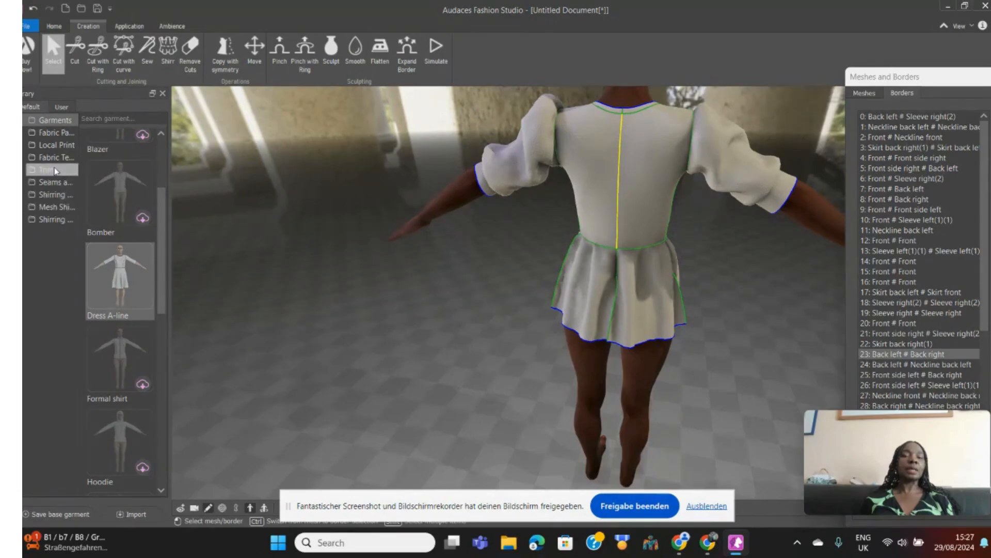
left_click(56, 181)
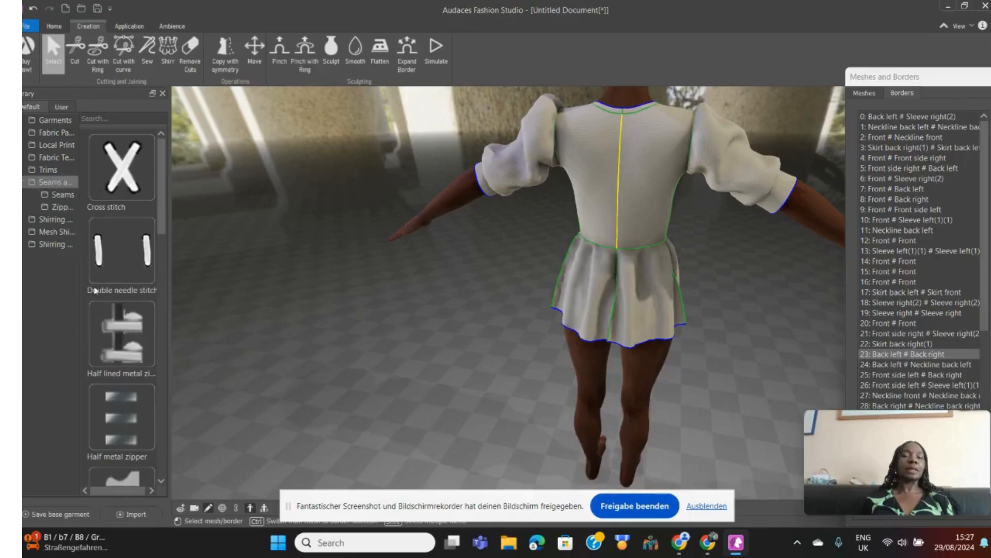
left_click_drag(159, 219, 159, 250)
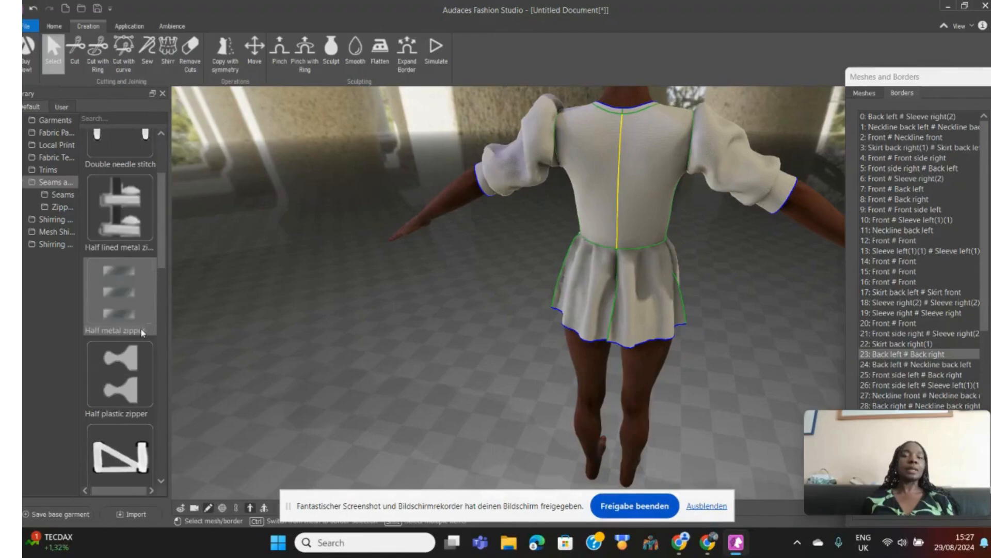
left_click_drag(163, 248, 164, 354)
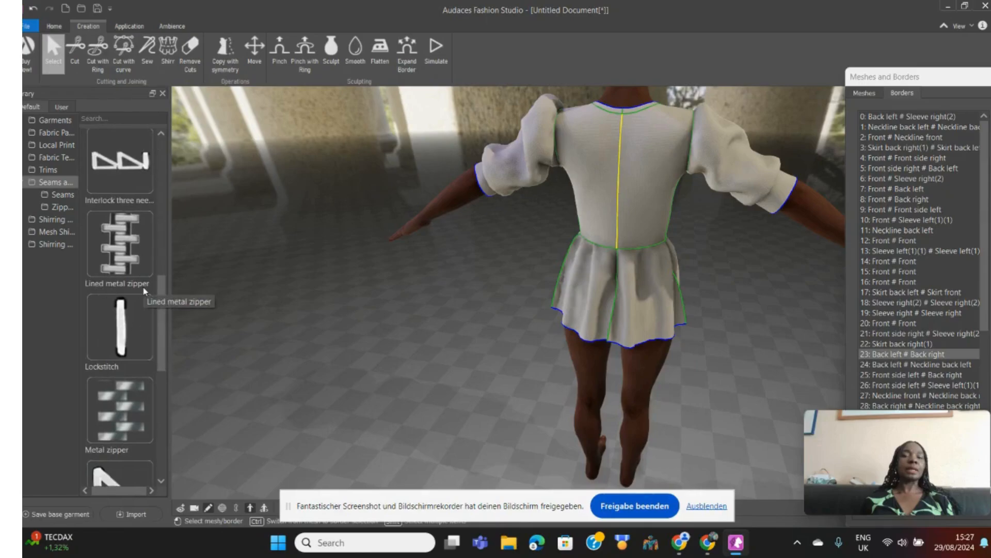
left_click(122, 253)
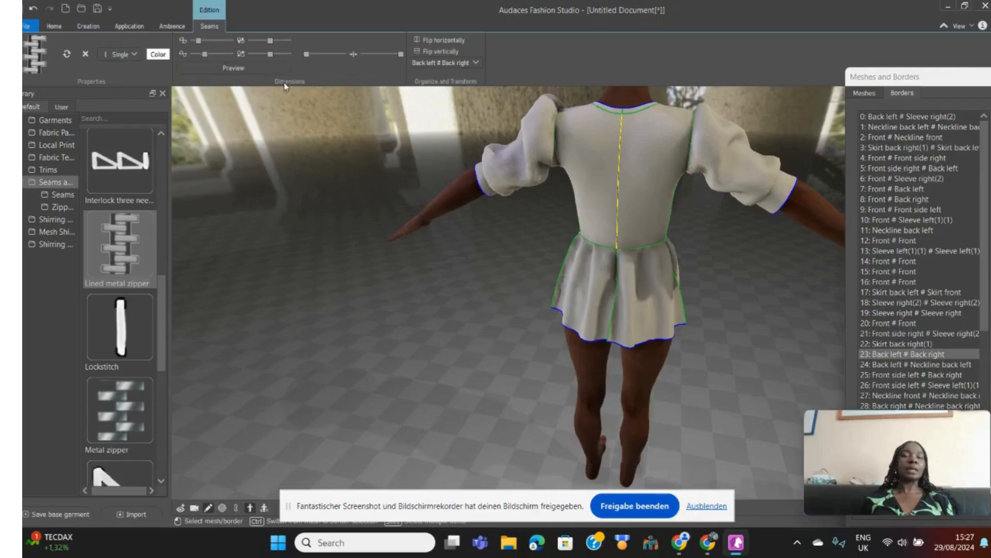
Colour the centre back zipper near-black (#131212).
left_click(160, 60)
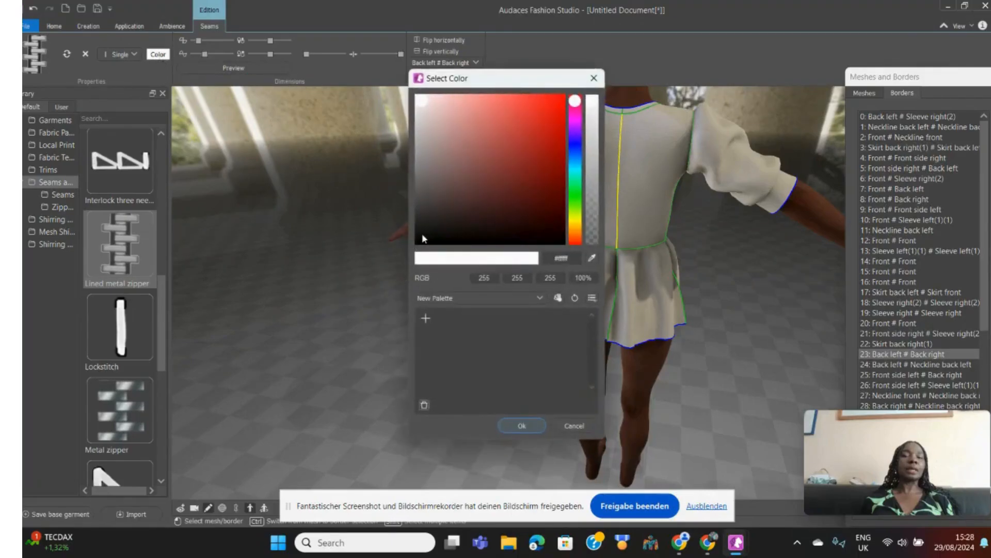
left_click(423, 234)
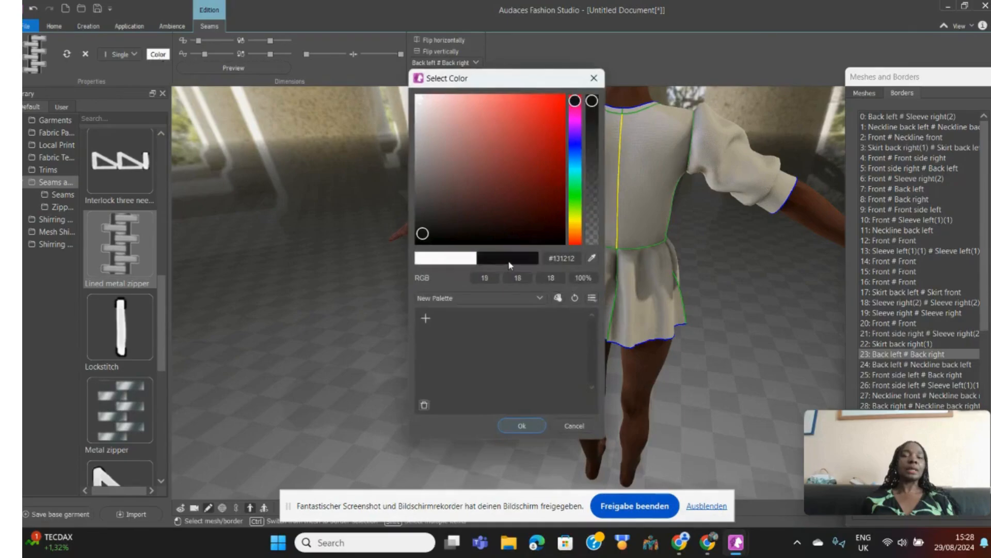
left_click(521, 425)
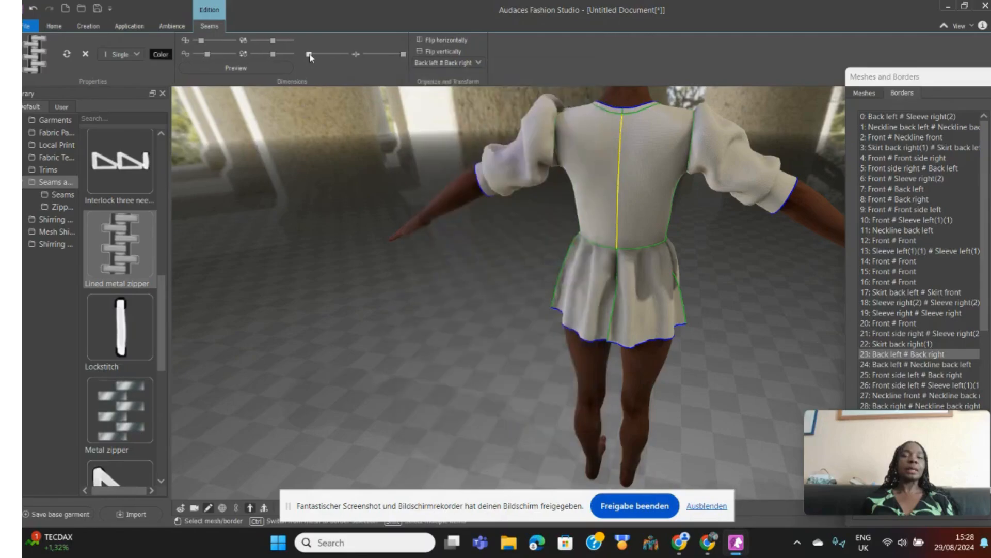
left_click_drag(309, 55, 315, 71)
left_click(676, 213)
left_click_drag(311, 54, 314, 56)
Set the centre back zipper to Double, enlarge it to a clearly wider band, and check it up close.
left_click(137, 54)
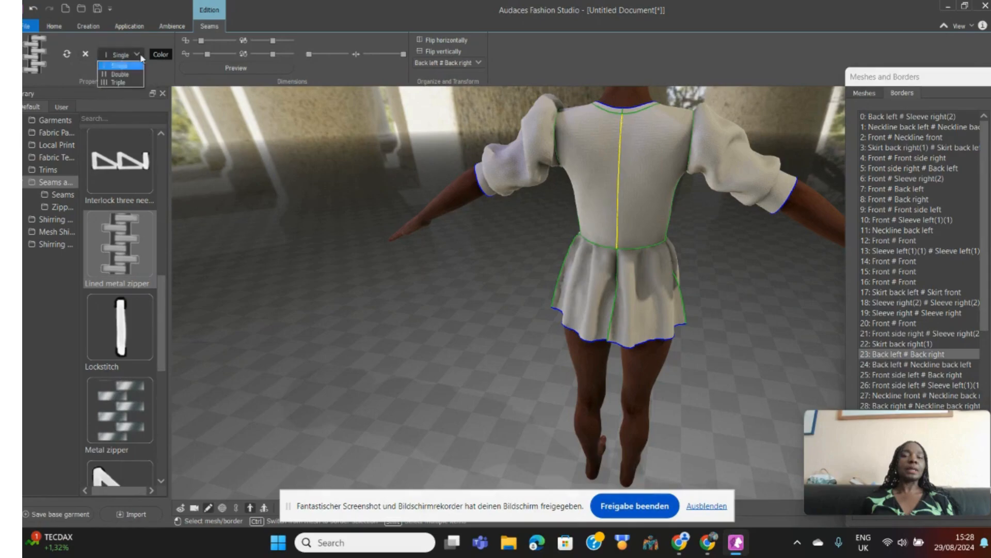
left_click(136, 74)
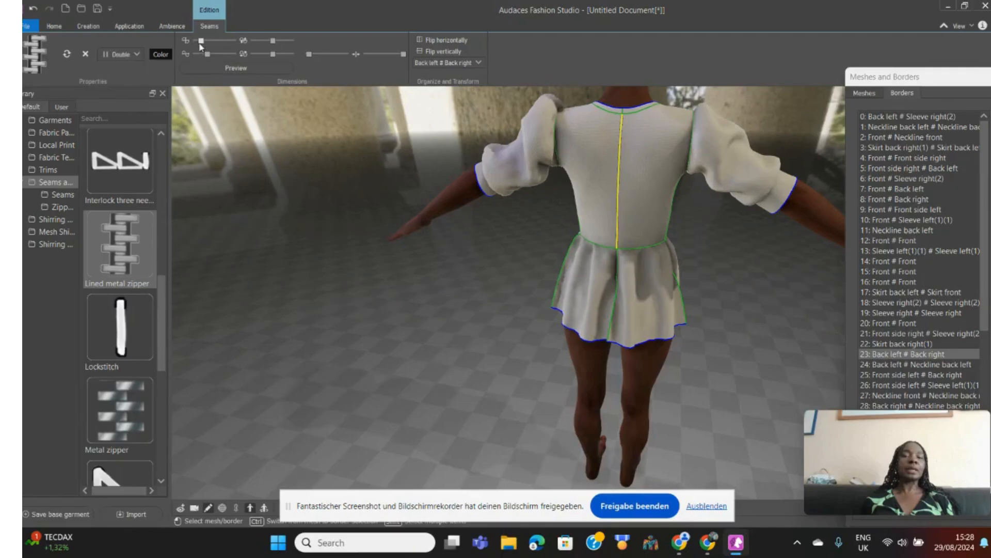
left_click_drag(200, 44, 223, 48)
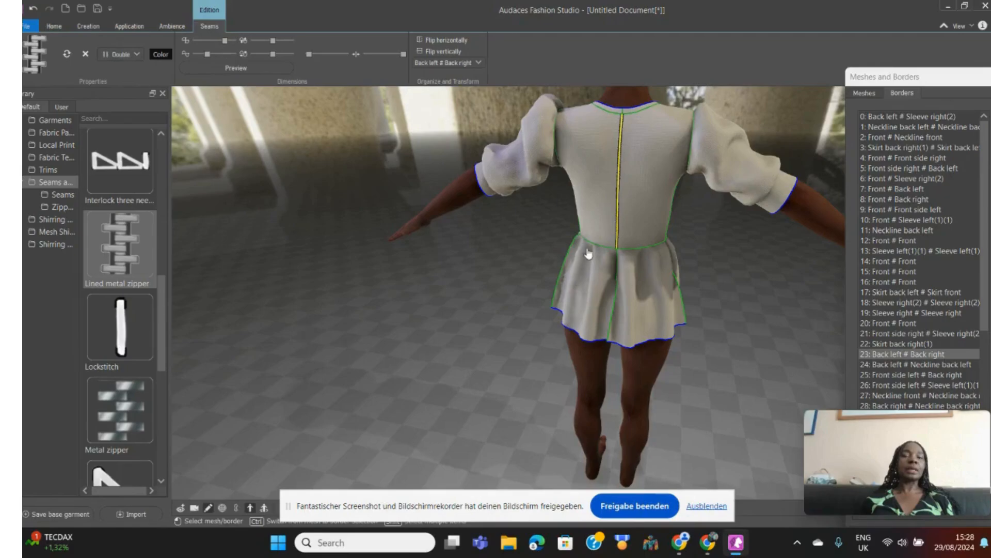
scroll(661, 211, "up", 8)
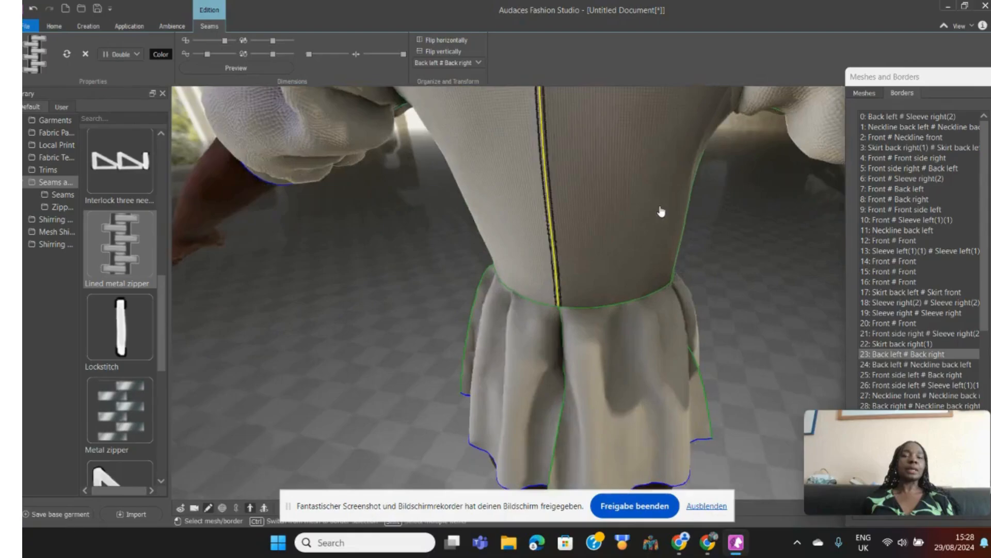
scroll(660, 211, "up", 2)
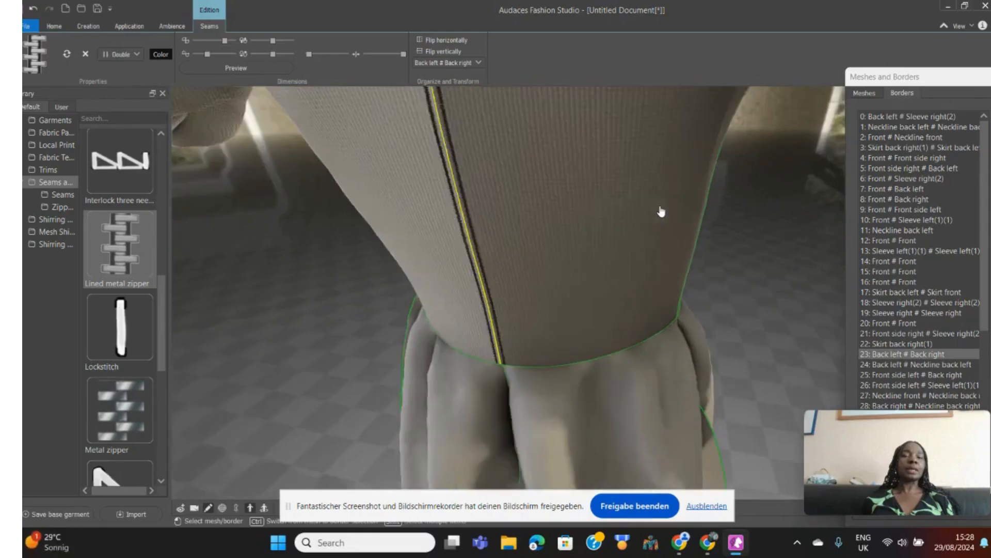
scroll(627, 227, "down", 3)
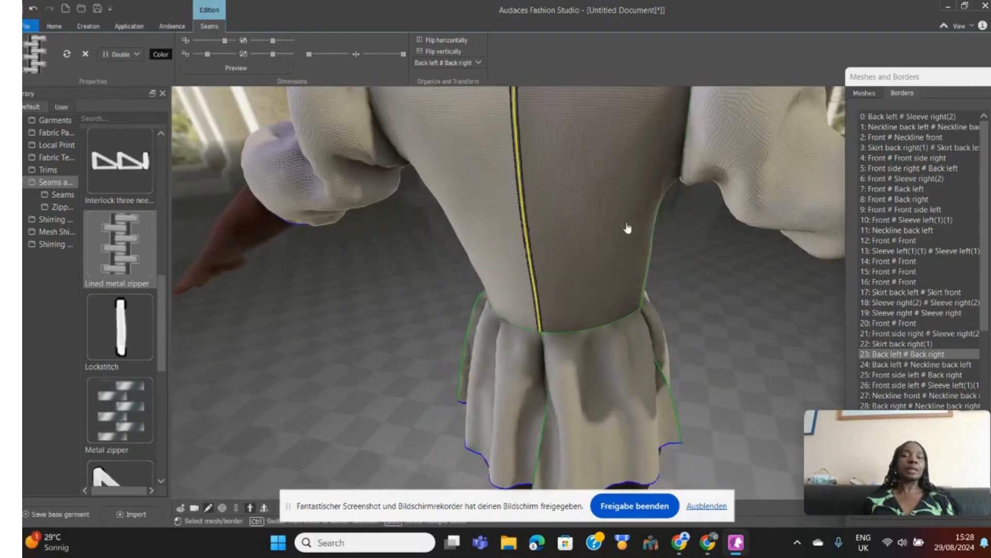
scroll(627, 228, "down", 3)
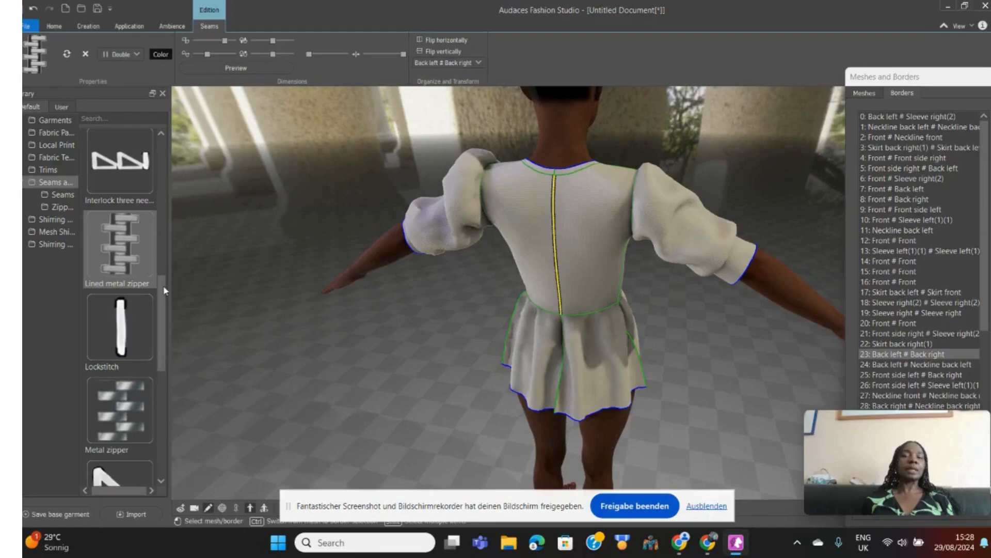
Browse the library's seams, zippers and shirring categories for a zipper puller.
left_click_drag(165, 291, 166, 467)
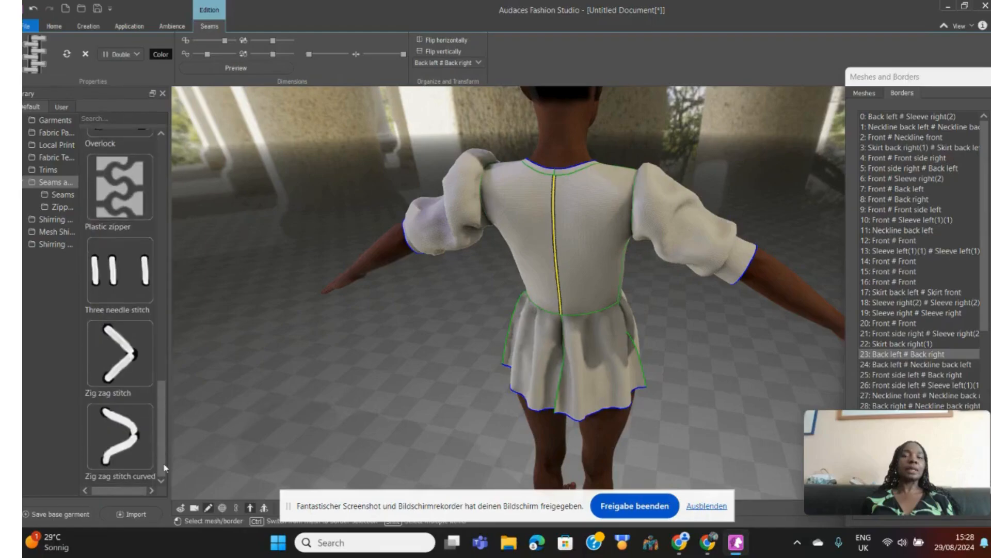
left_click(70, 209)
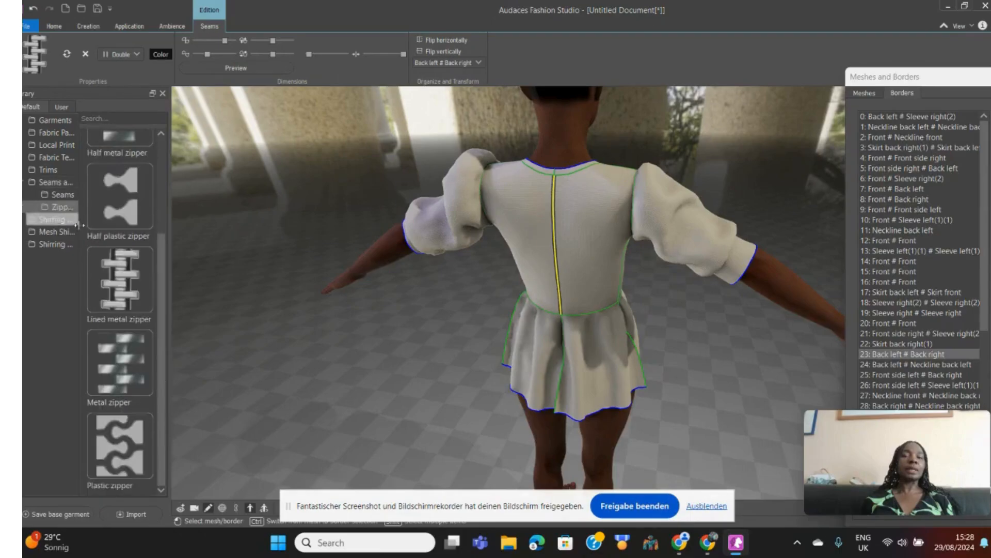
left_click_drag(162, 256, 164, 138)
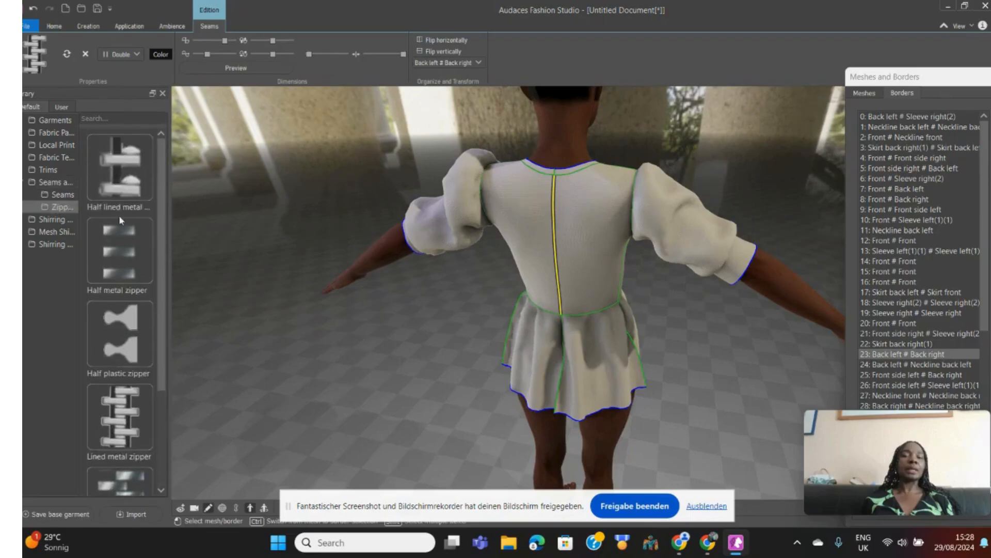
left_click(58, 220)
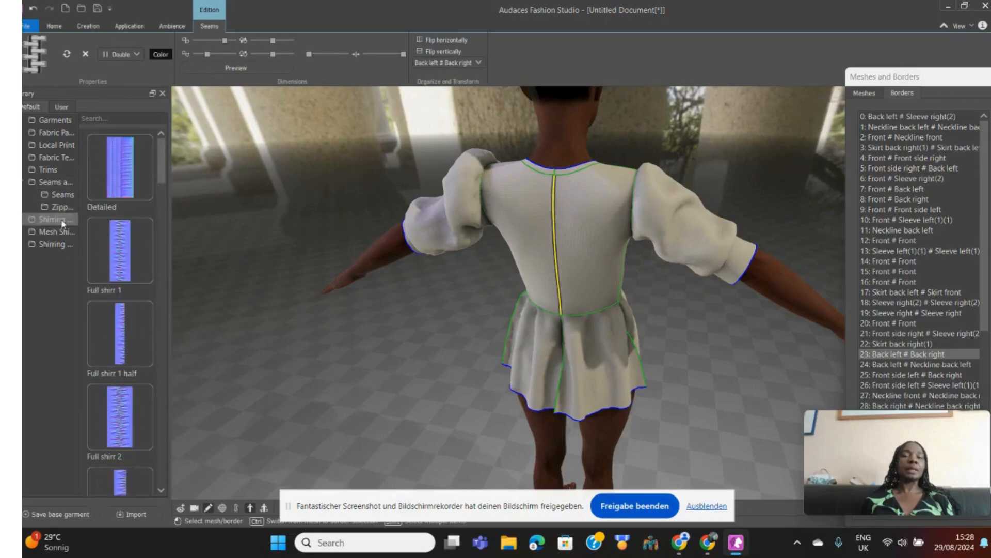
left_click(63, 194)
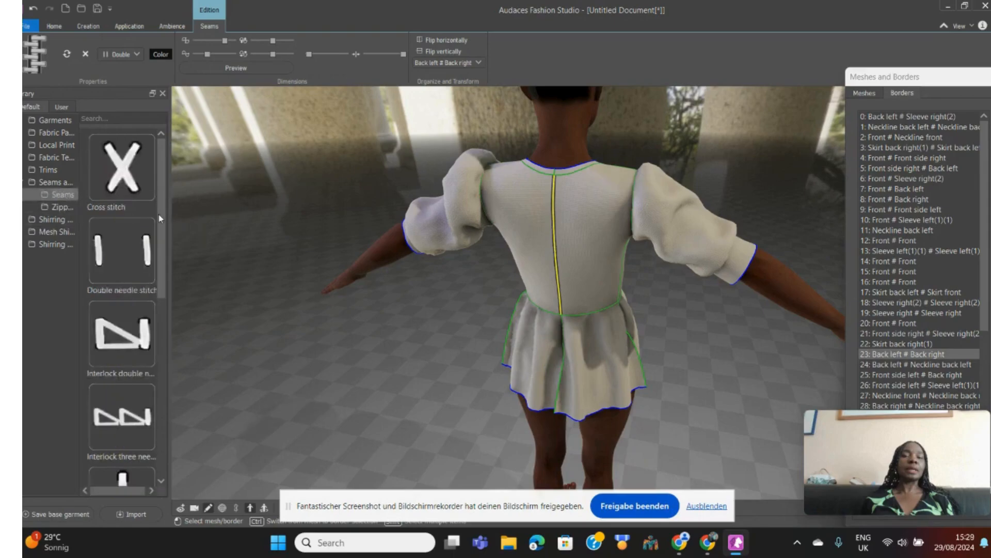
left_click_drag(159, 214, 144, 398)
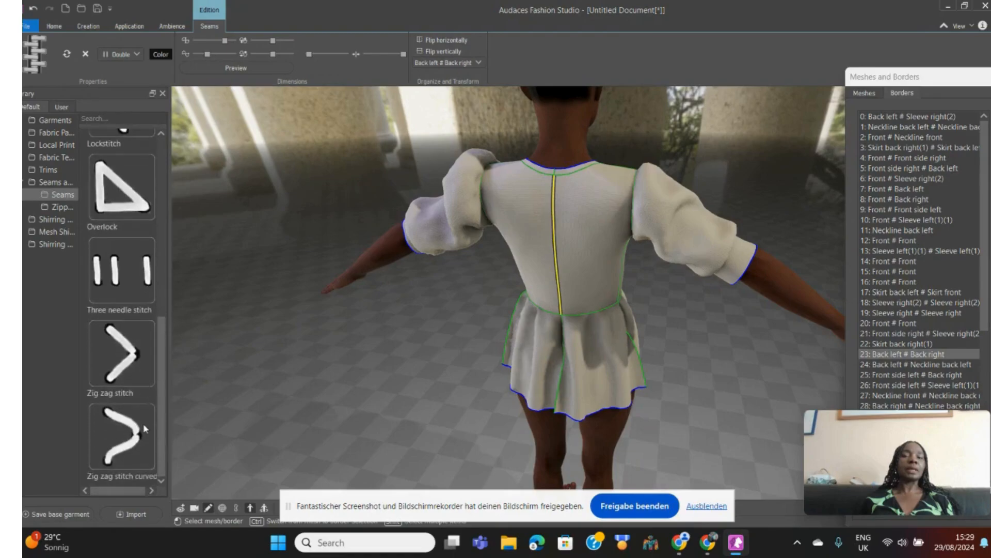
Find Zipper puller 2 black among the library's trims and place it on the Back right piece beside the centre back seam.
left_click(50, 170)
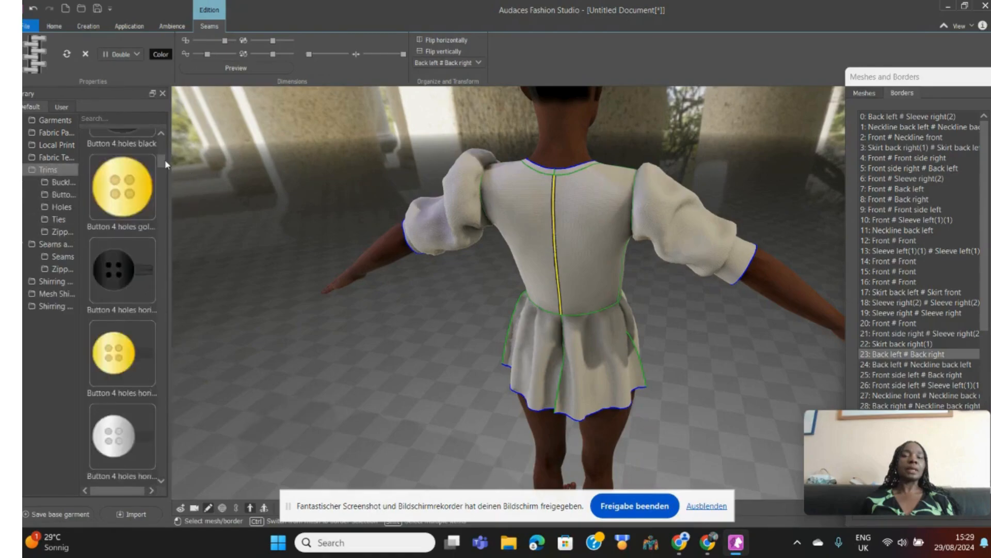
left_click_drag(165, 164, 147, 440)
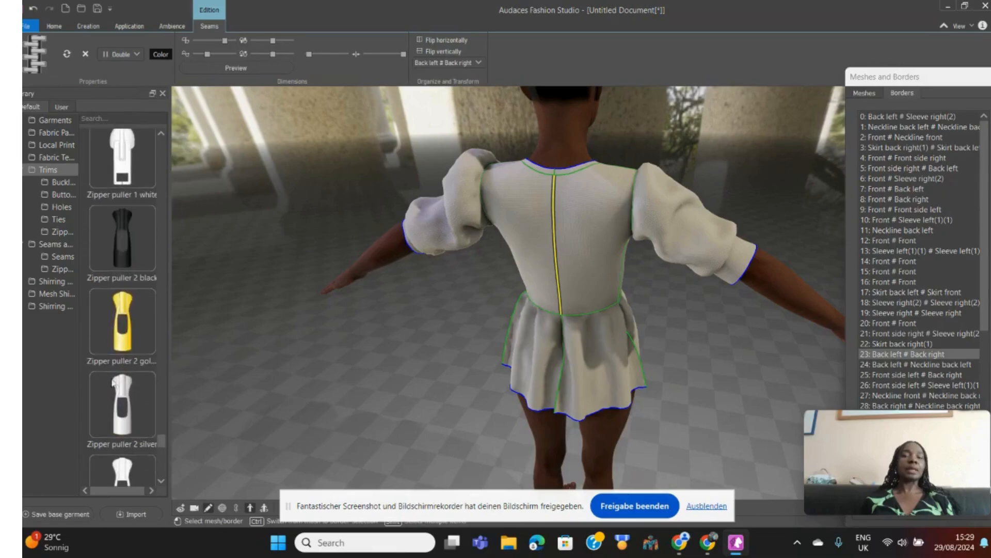
left_click(128, 245)
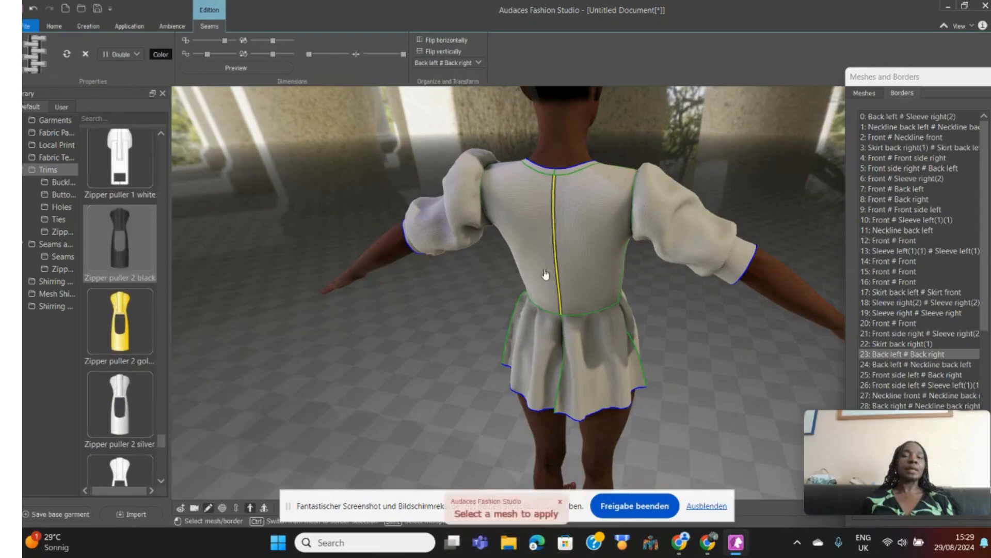
left_click(559, 191)
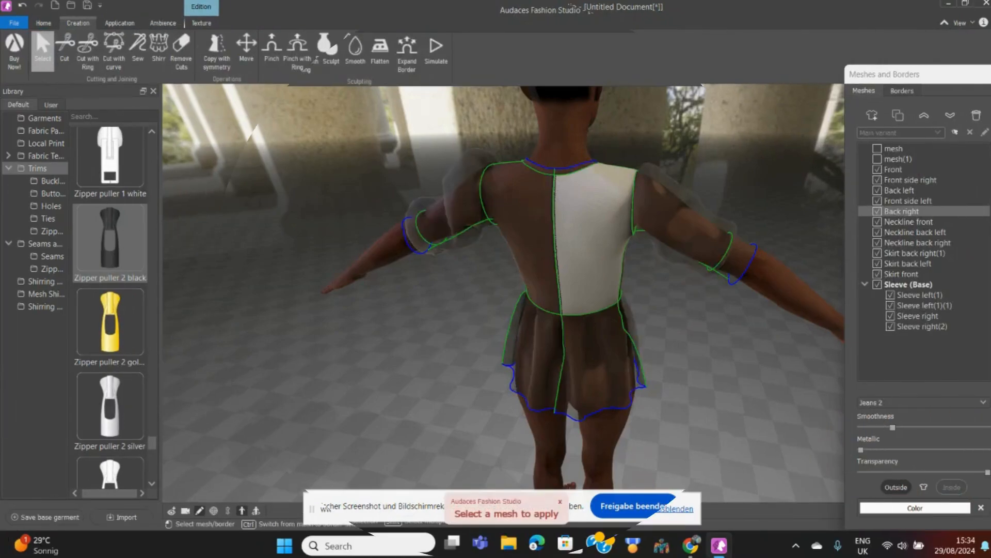
left_click(584, 234)
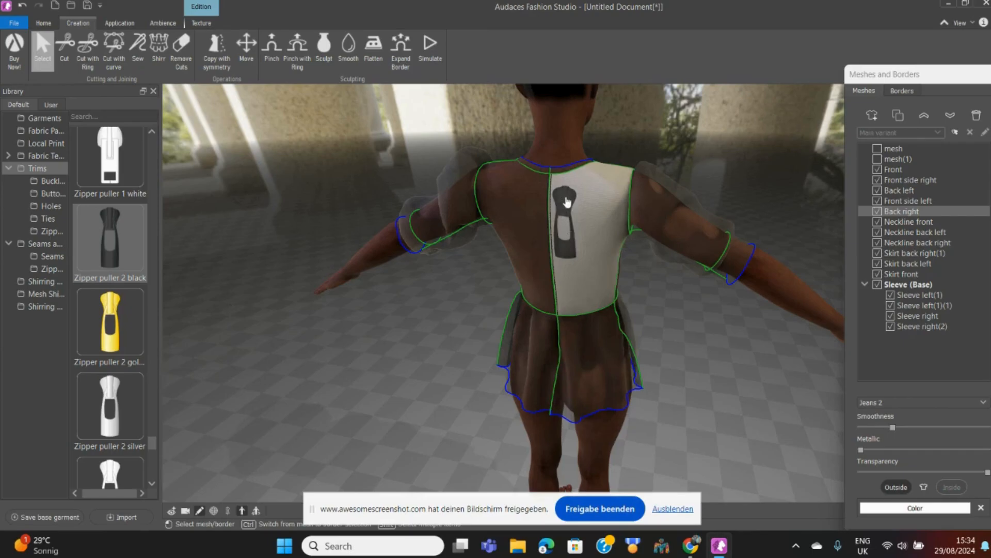
left_click(567, 201)
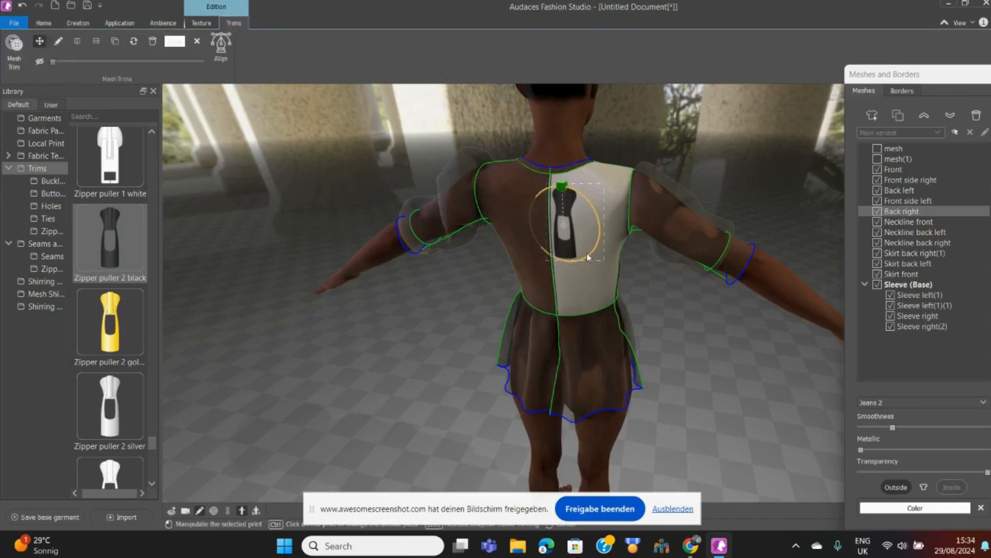
Shrink the black zipper puller to a small size, tilt it slightly and position it at the centre back seam's upper end below the neckline.
left_click_drag(592, 255, 590, 230)
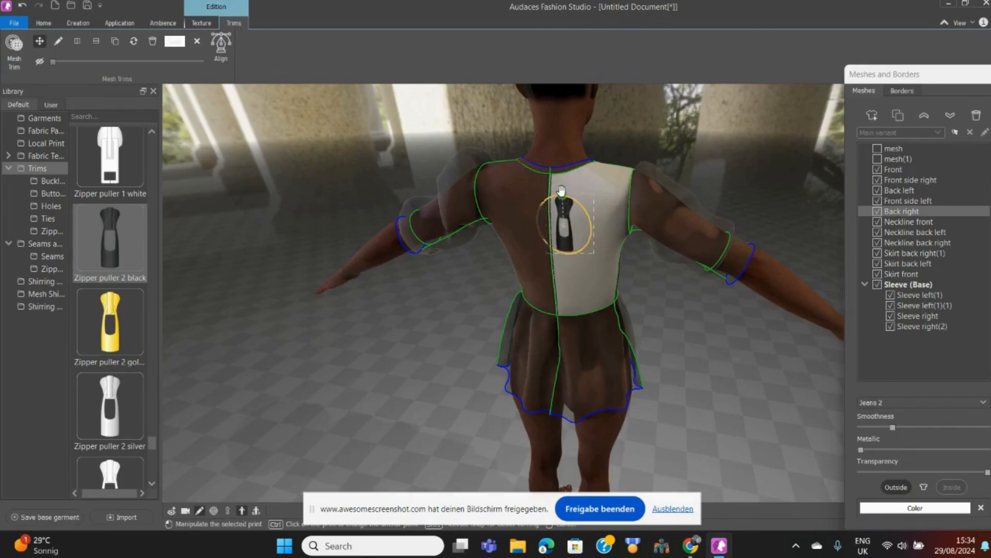
left_click_drag(561, 193, 550, 172)
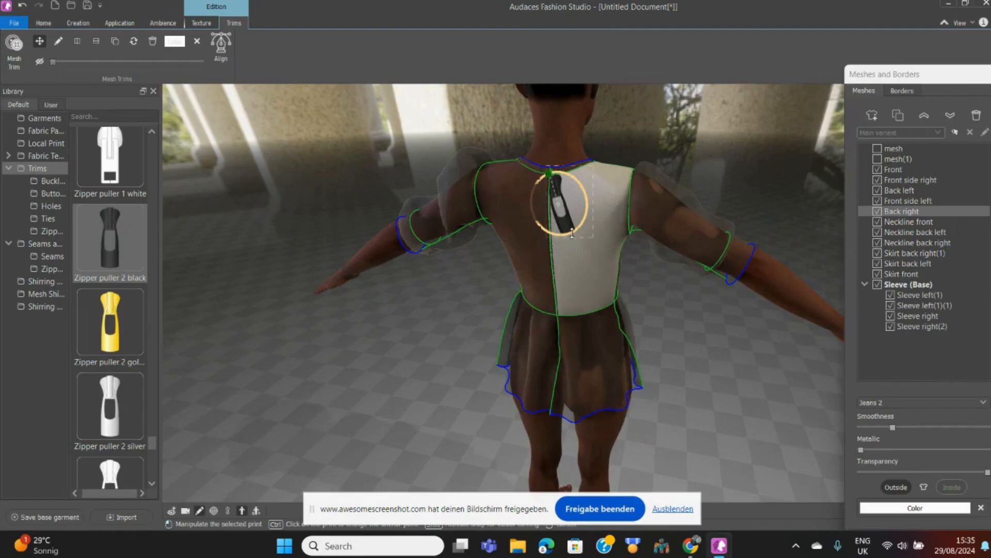
left_click_drag(572, 233, 555, 177)
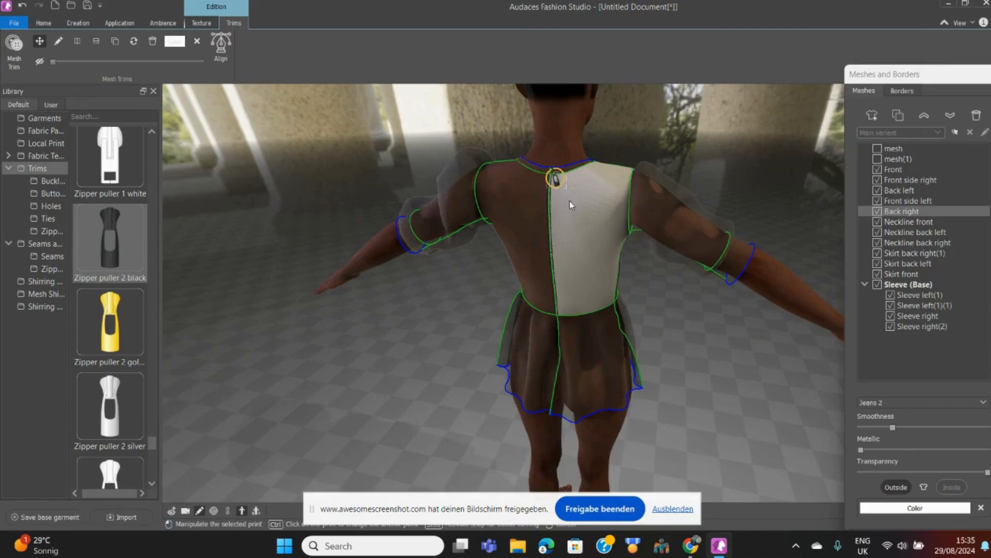
left_click(569, 203)
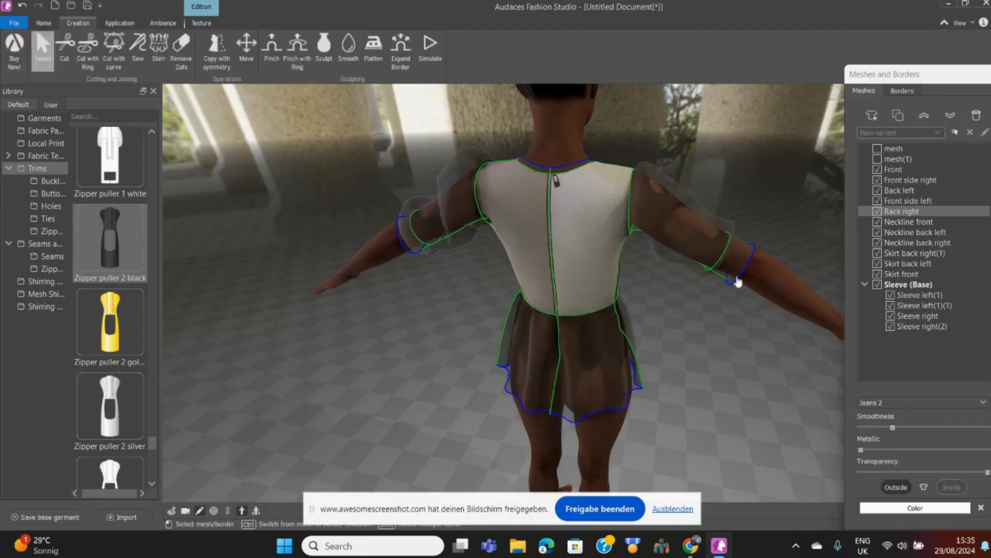
Select all the garment's pieces together, from mesh(1) and Front through Sleeve right(2), leaving out the first mesh.
middle_click_drag(790, 229, 456, 219)
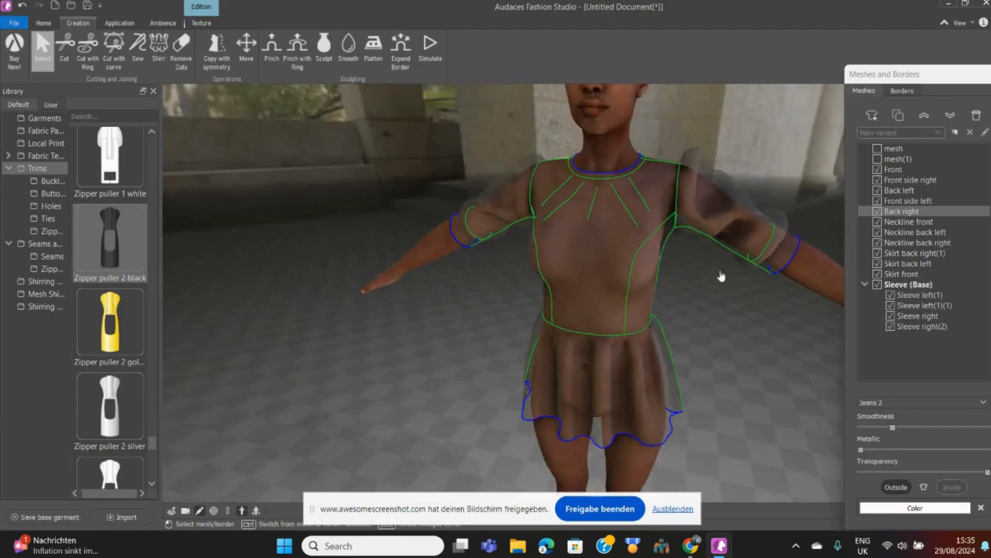
scroll(721, 279, "down", 3)
scroll(721, 277, "up", 3)
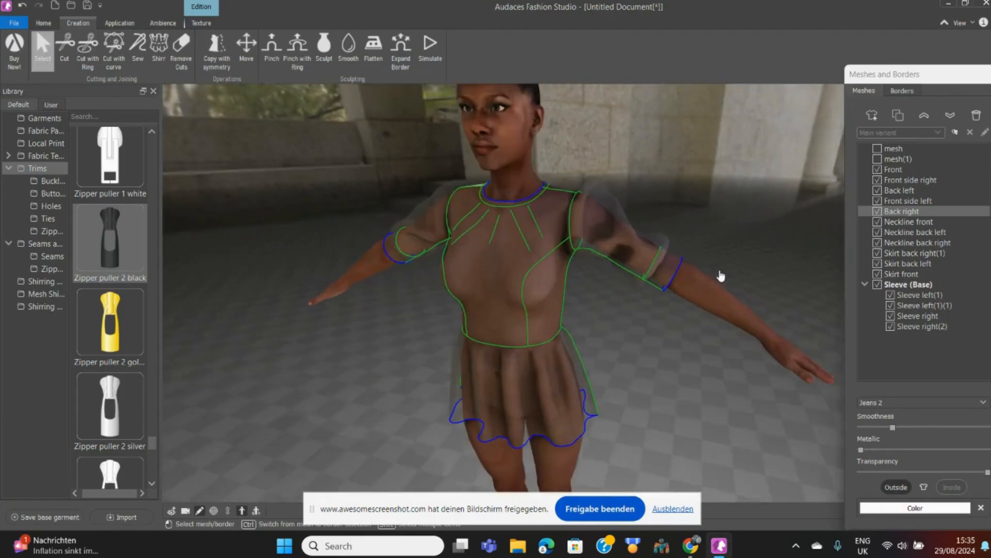
scroll(722, 277, "down", 2)
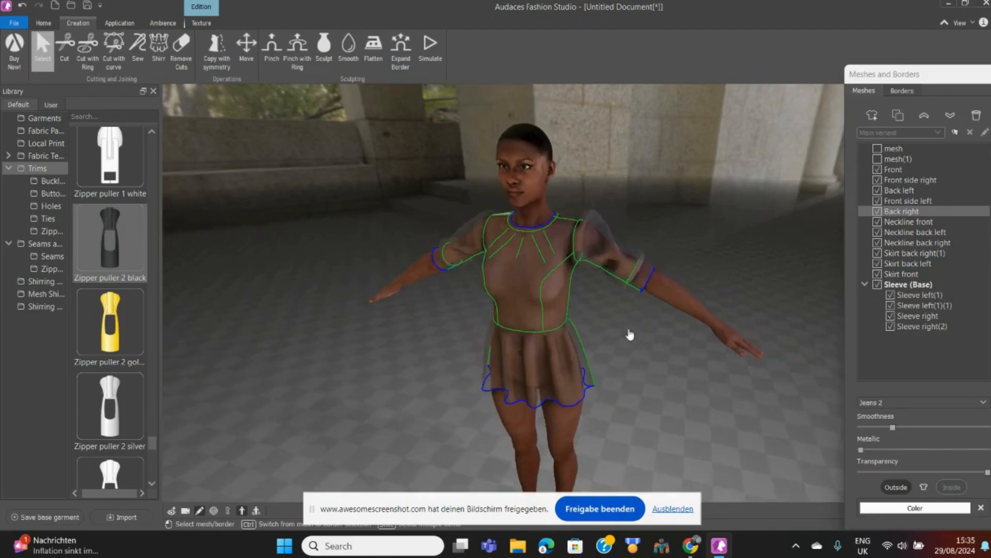
scroll(630, 334, "up", 2)
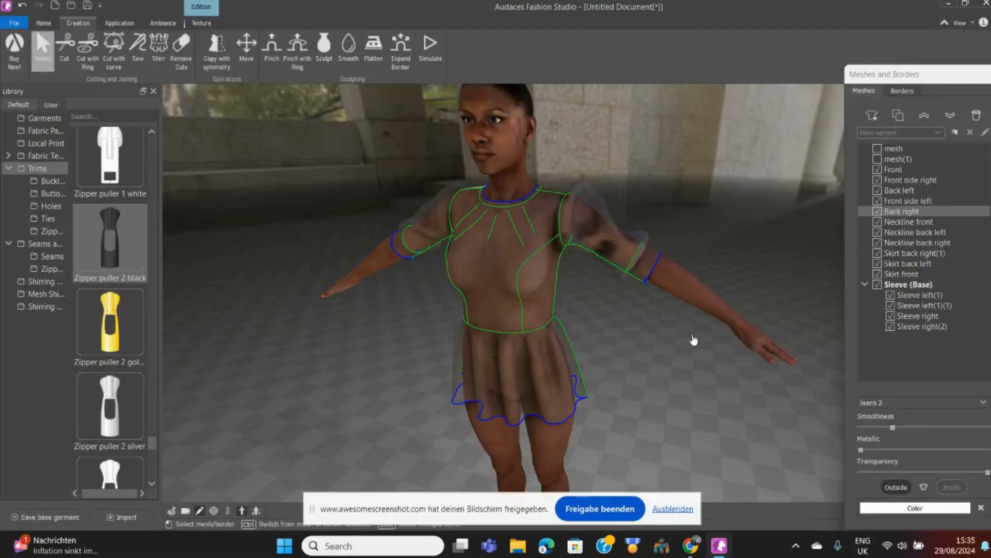
middle_click_drag(693, 339, 792, 239)
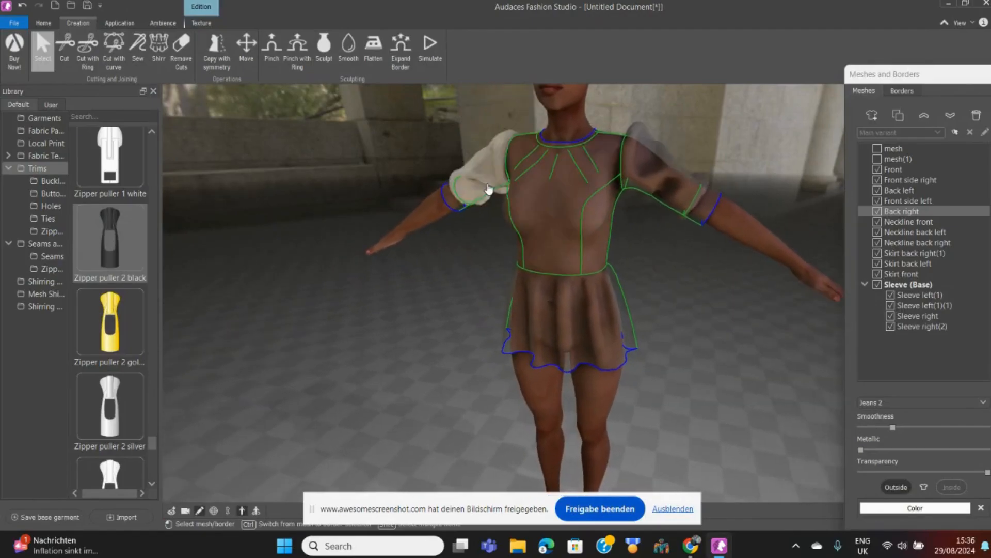
left_click(489, 189)
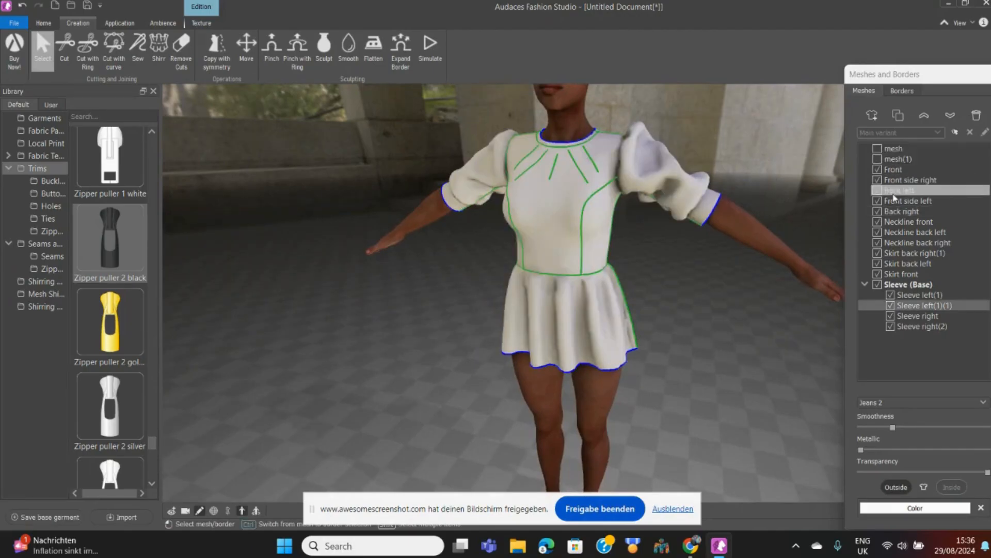
left_click(891, 172)
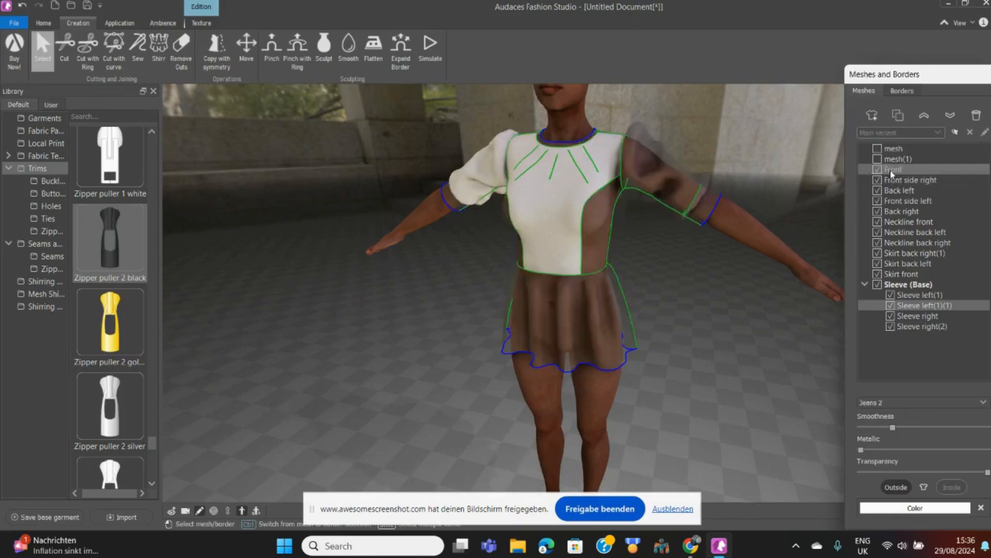
left_click(904, 161)
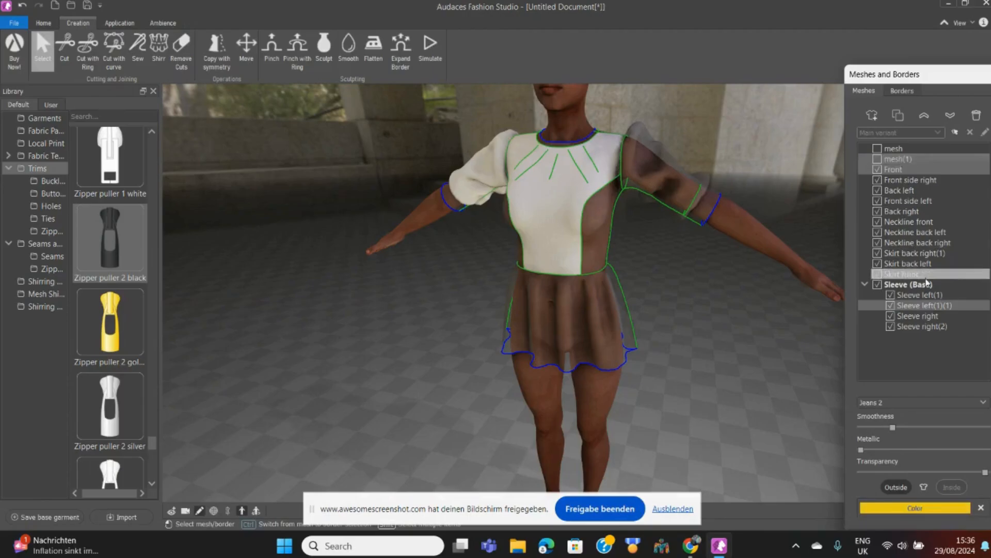
left_click(929, 296)
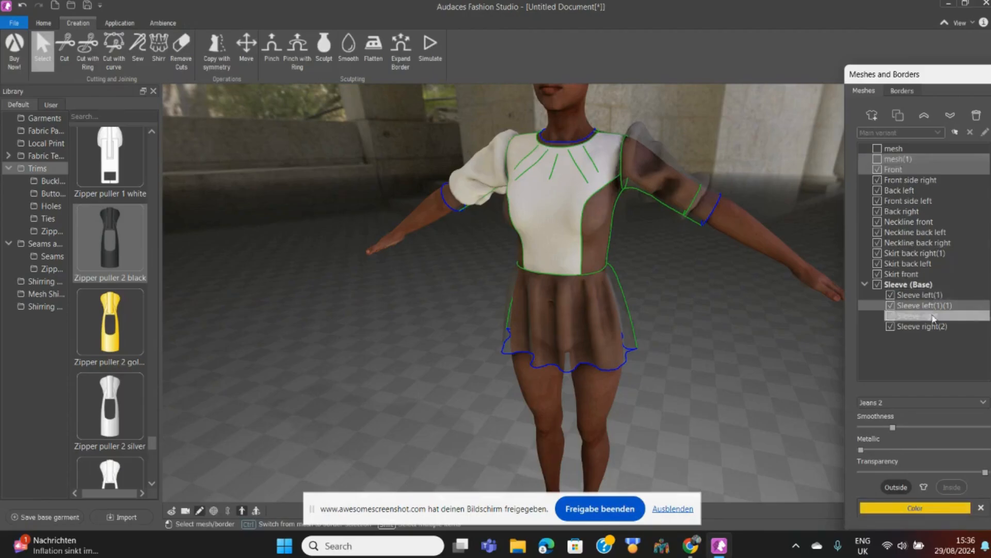
left_click(934, 328, "shift")
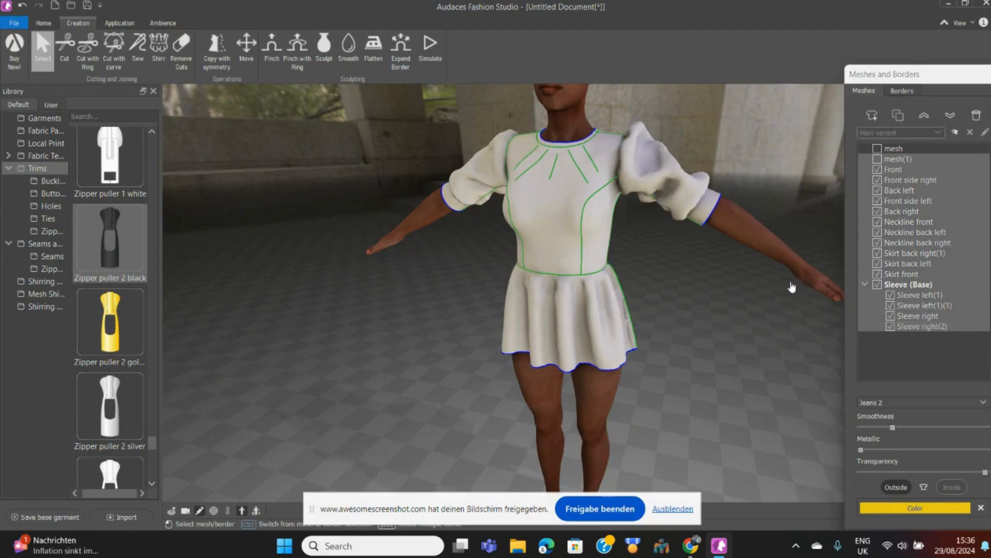
Open the user library's fabric patterns and browse the African prints.
right_click_drag(775, 286, 811, 313)
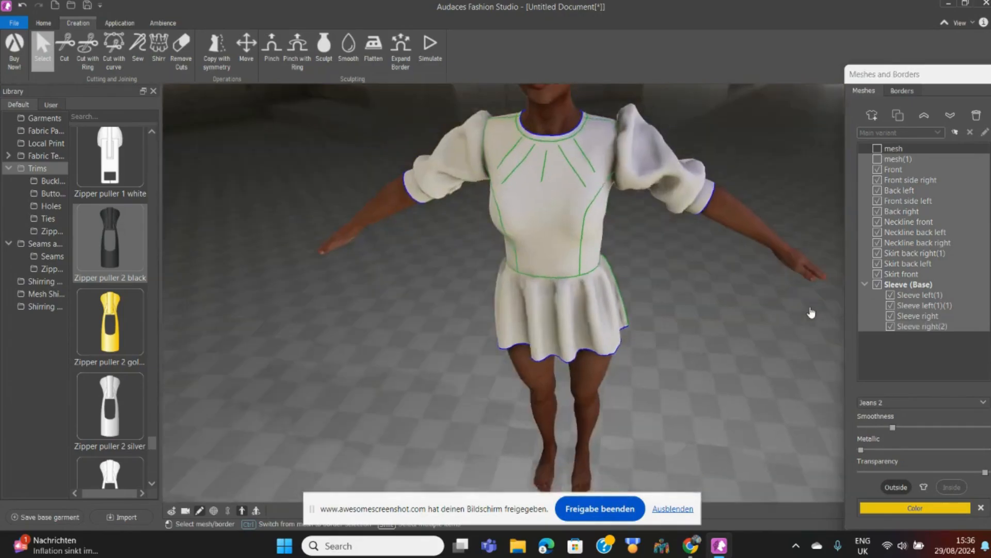
scroll(727, 290, "up", 1)
scroll(728, 290, "down", 1)
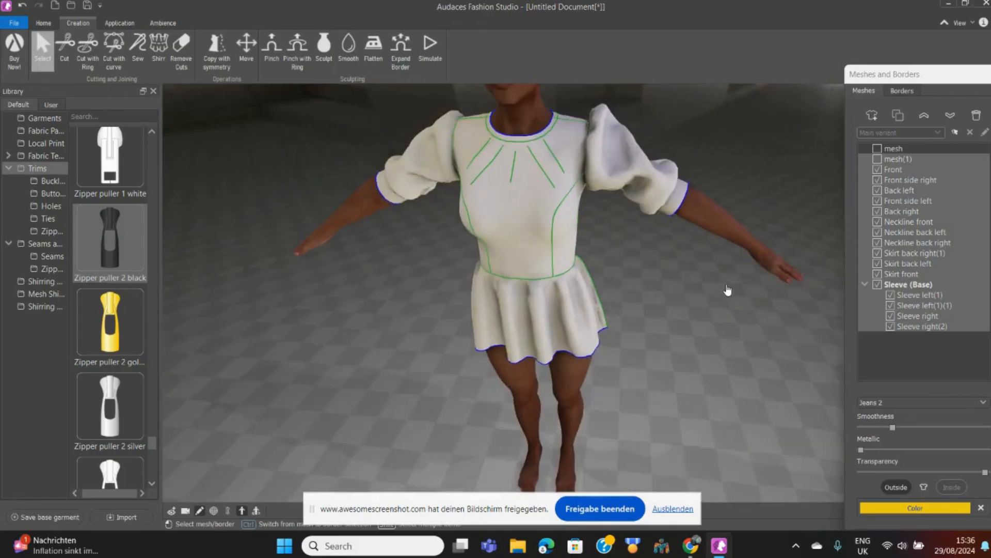
scroll(727, 290, "down", 3)
scroll(727, 290, "up", 2)
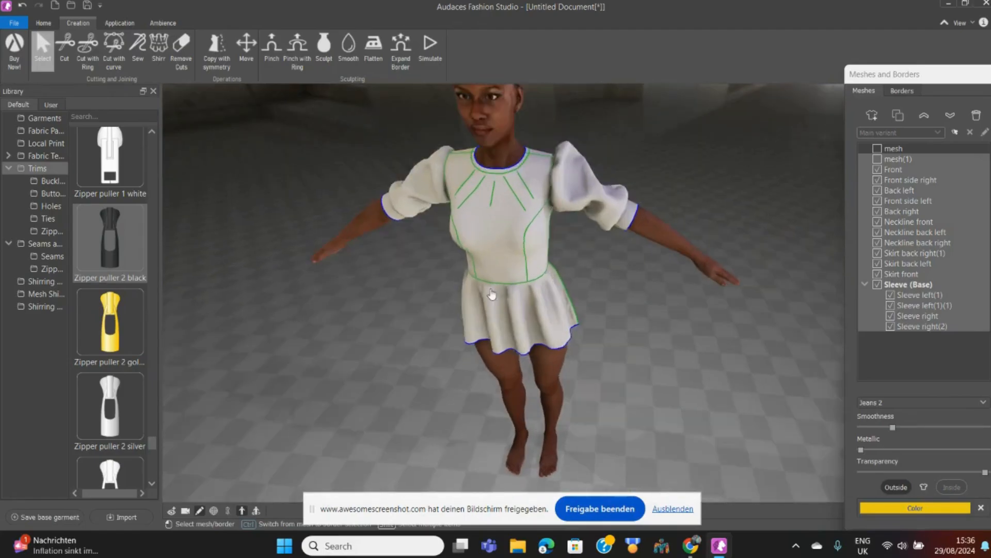
left_click(39, 133)
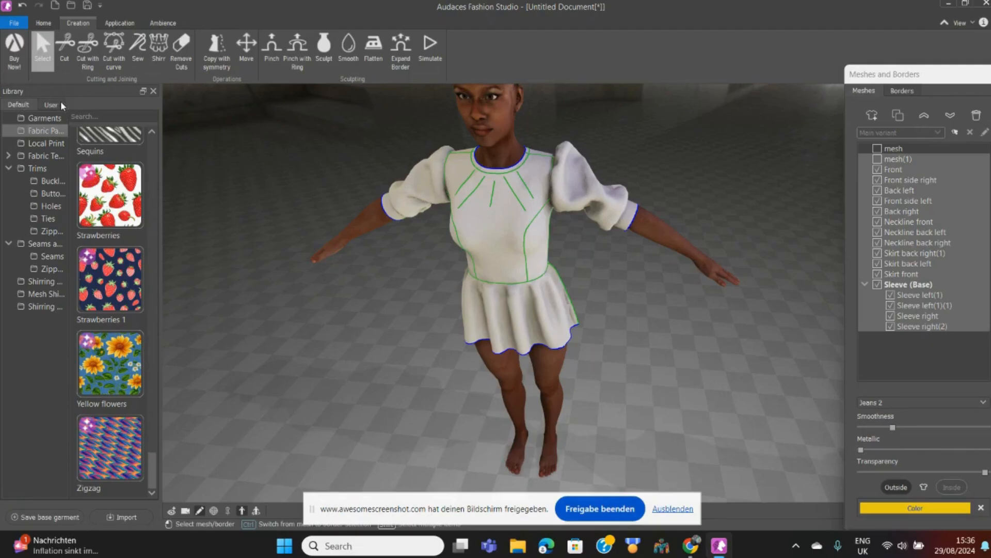
left_click(59, 105)
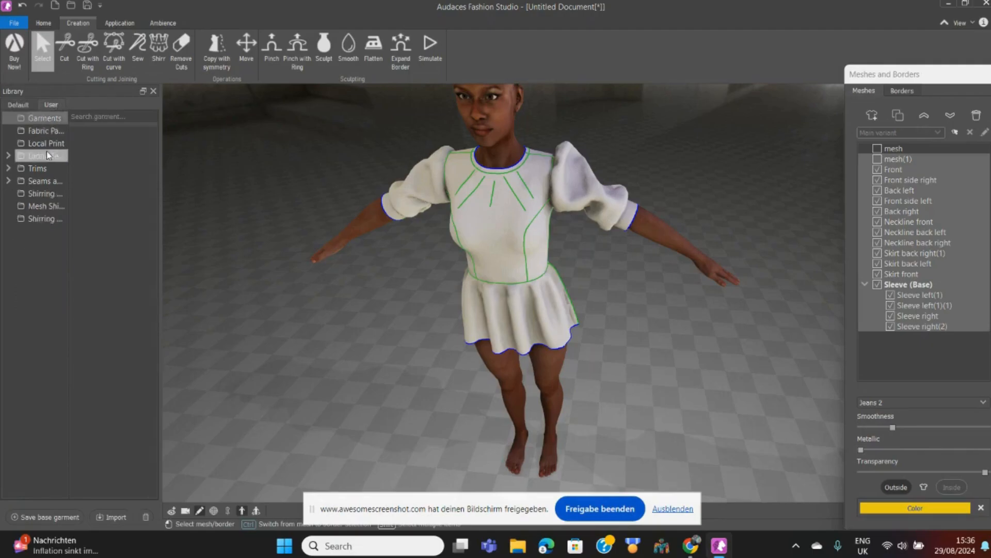
left_click(47, 132)
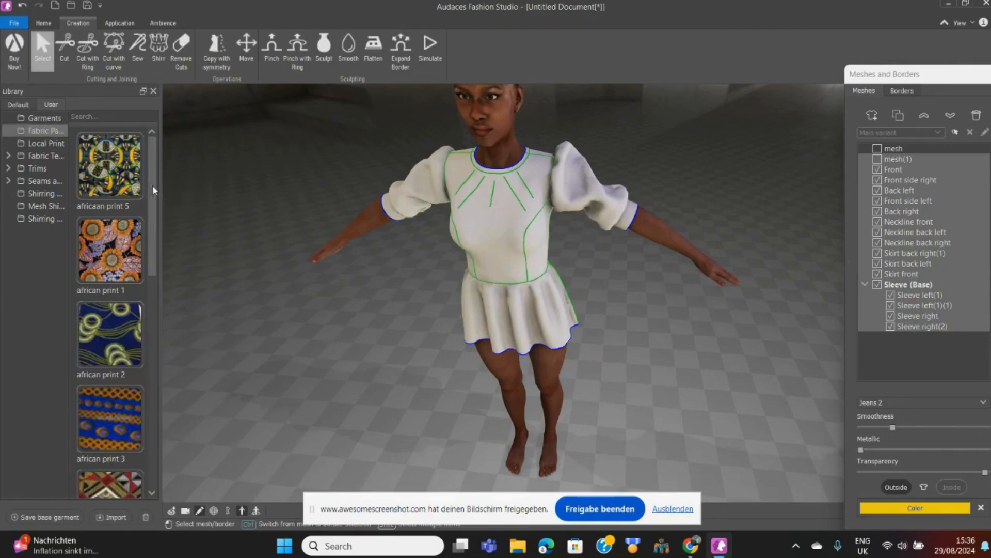
left_click_drag(149, 185, 159, 211)
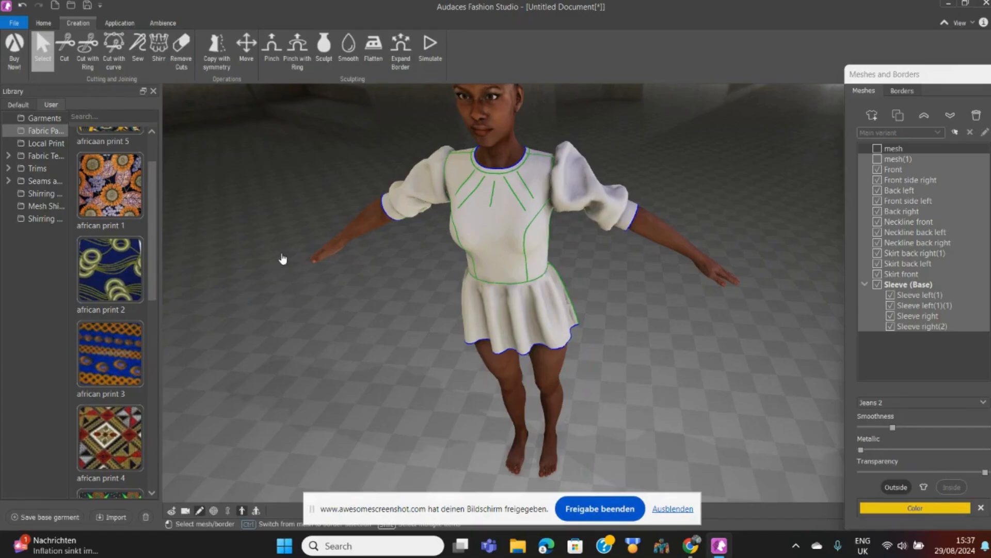
Apply the african print 1 fabric pattern to all the selected garment pieces at once.
scroll(283, 258, "up", 2)
scroll(283, 258, "down", 2)
scroll(283, 259, "down", 1)
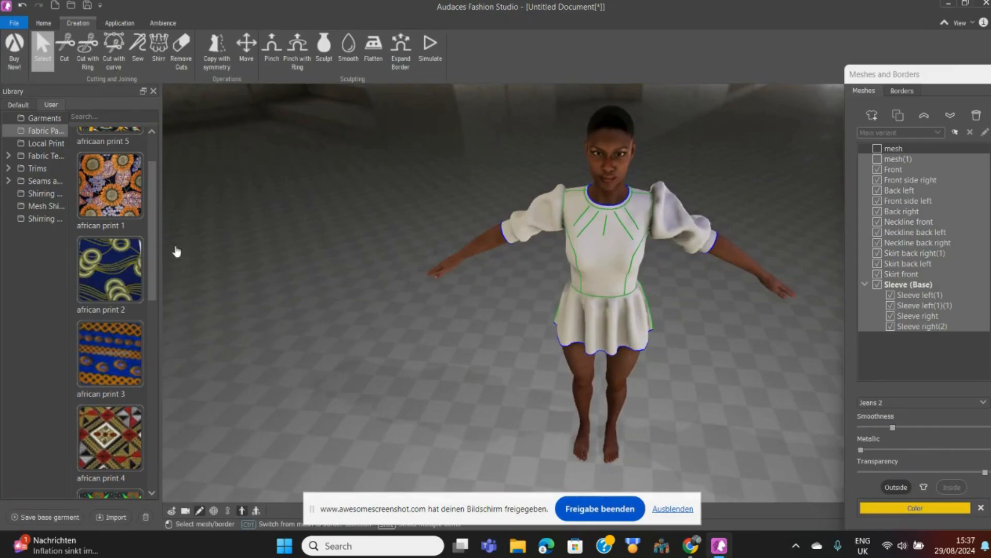
left_click(128, 189)
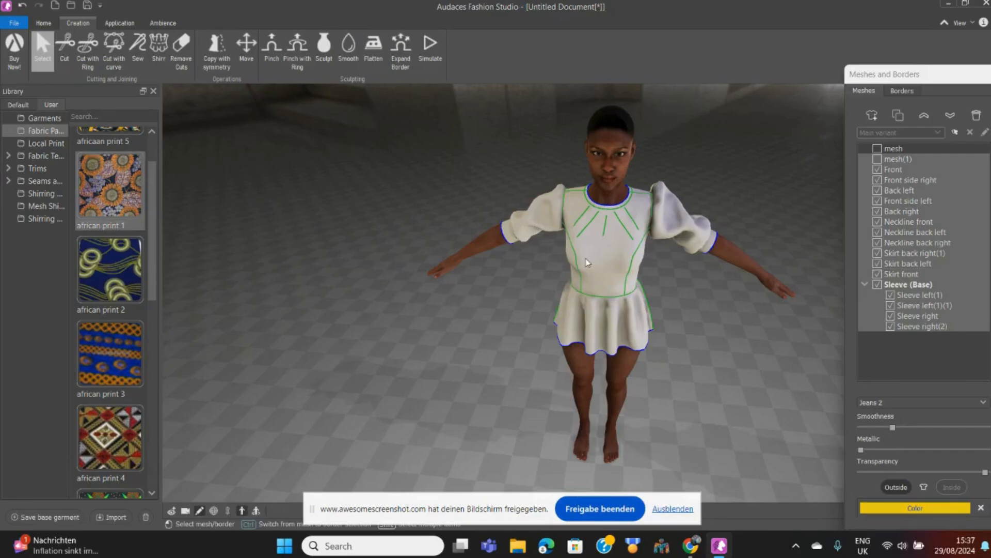
double_click(122, 174)
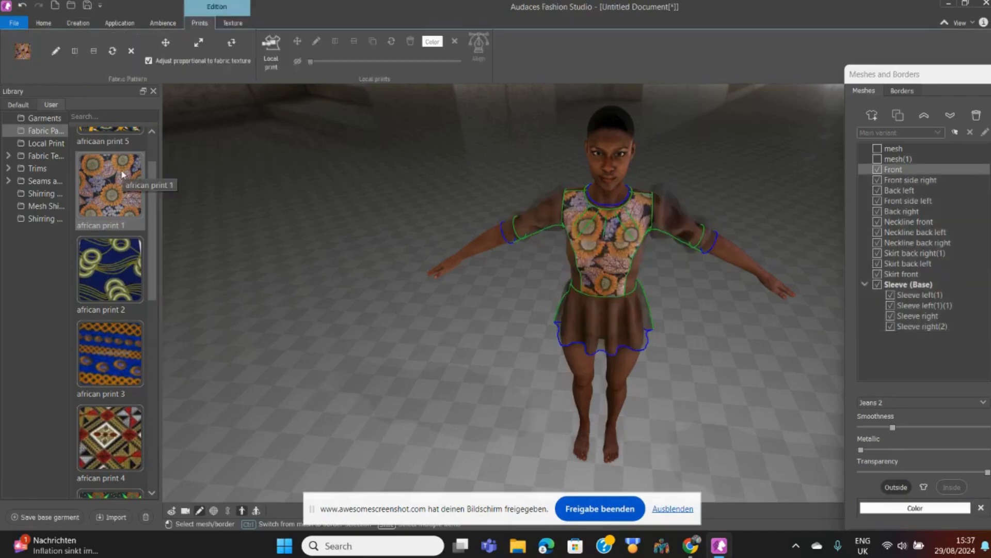
Select the Front and Skirt front pieces individually, and reselect all pieces from mesh(1) through Sleeve right(2).
left_click(598, 302)
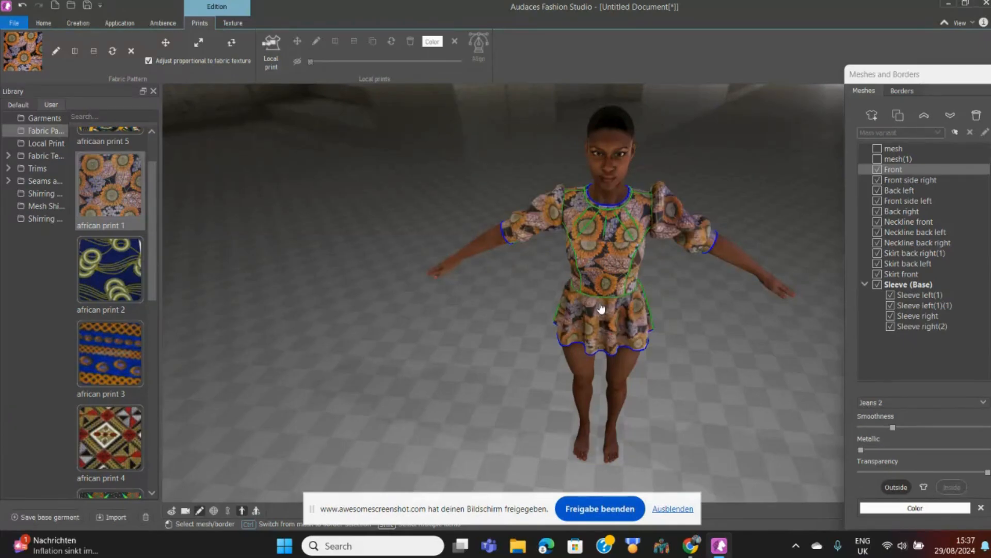
left_click(609, 316)
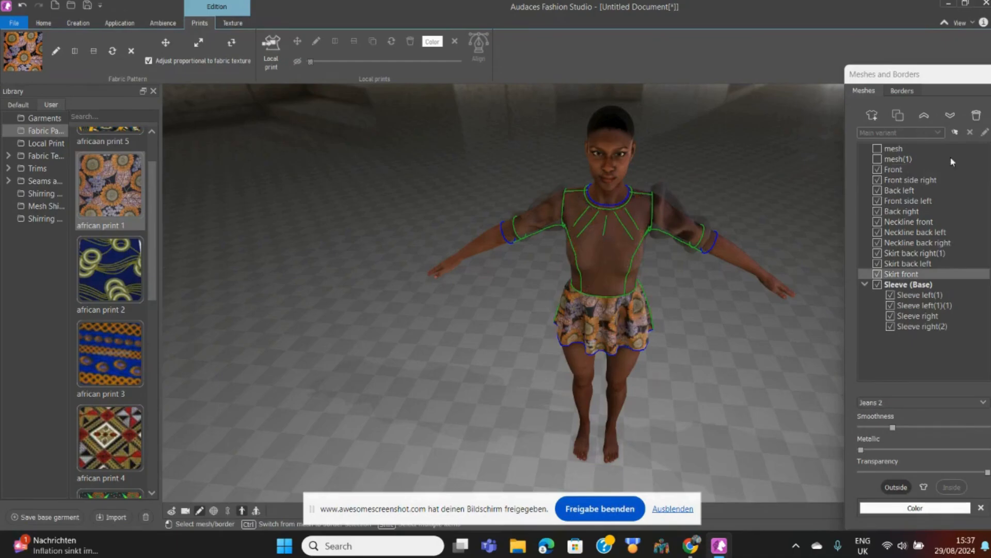
left_click(907, 160)
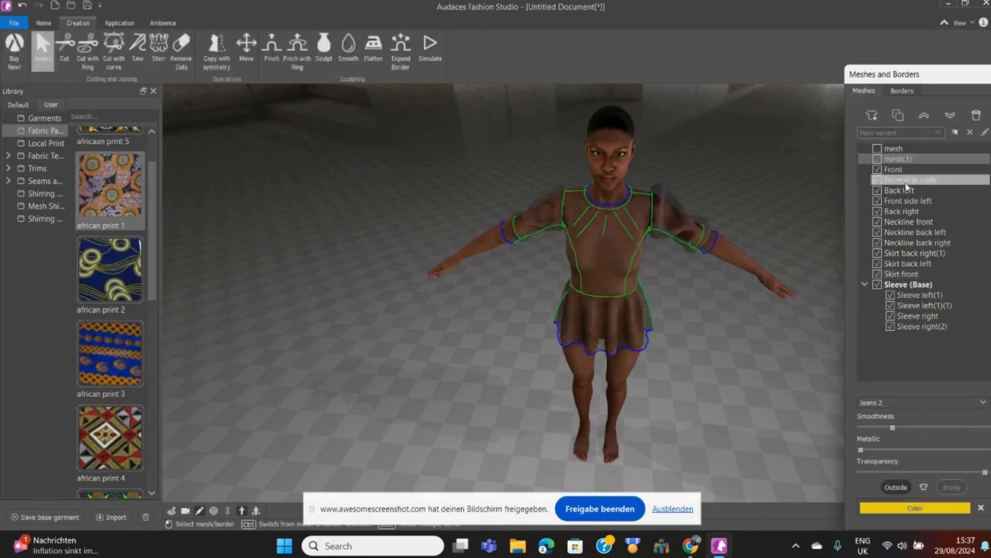
left_click(914, 326, "shift")
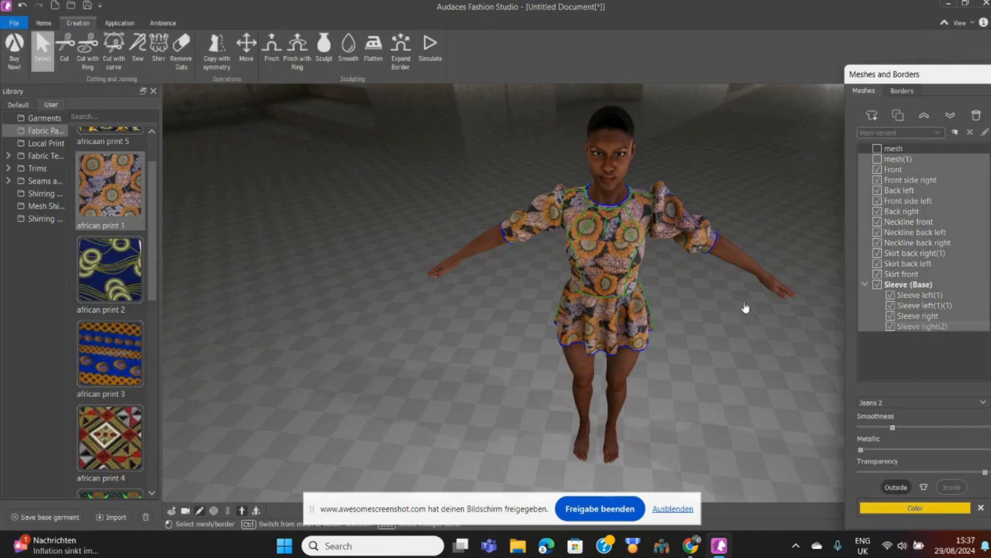
Hide the seam and border lines to examine the printed garment, and undo the print on all pieces.
middle_click_drag(745, 308, 744, 273)
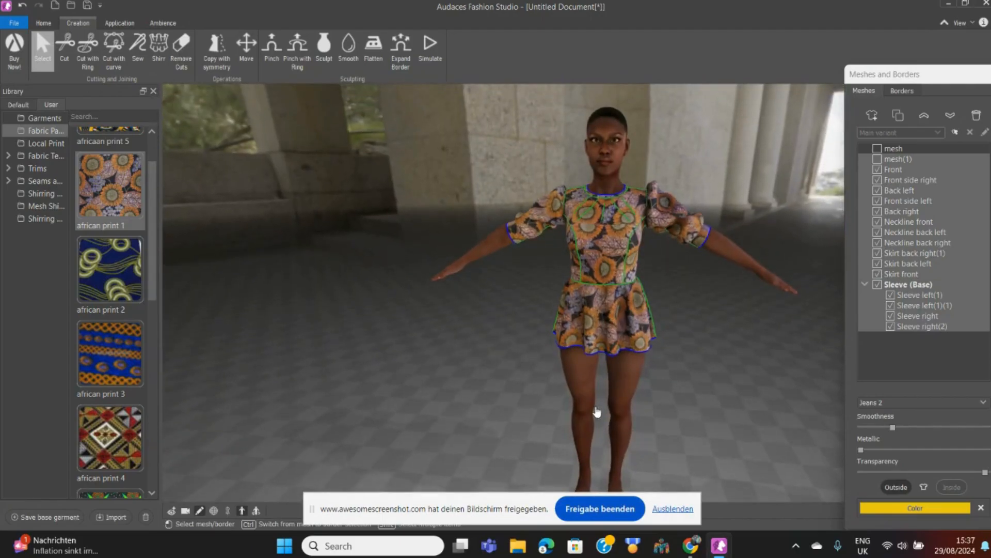
left_click(199, 511)
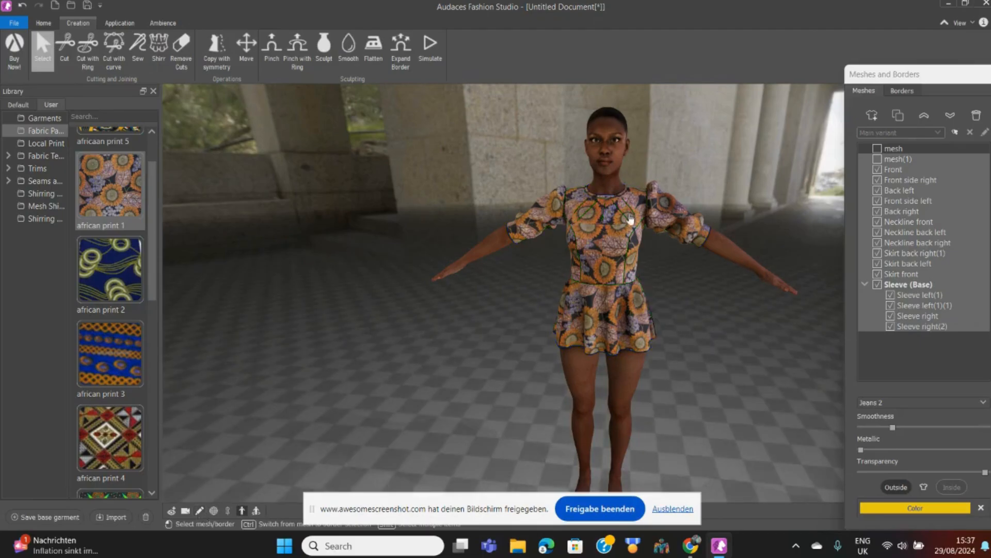
middle_click_drag(725, 314, 771, 338)
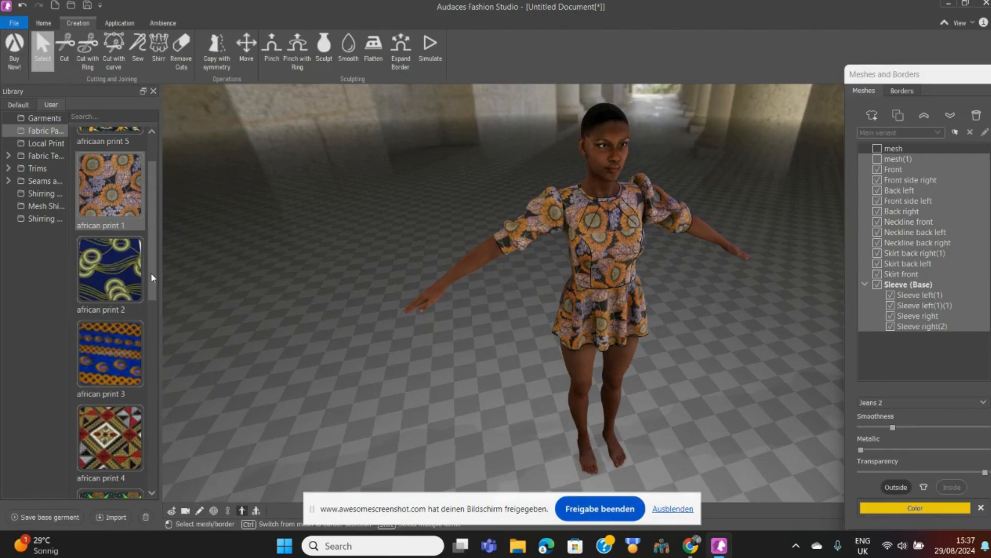
left_click_drag(151, 272, 172, 191)
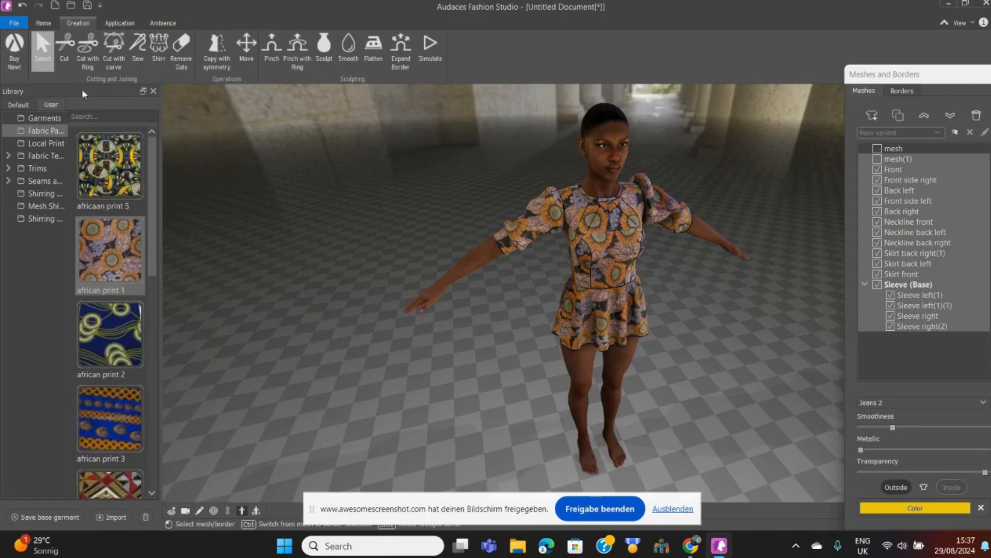
left_click(23, 6)
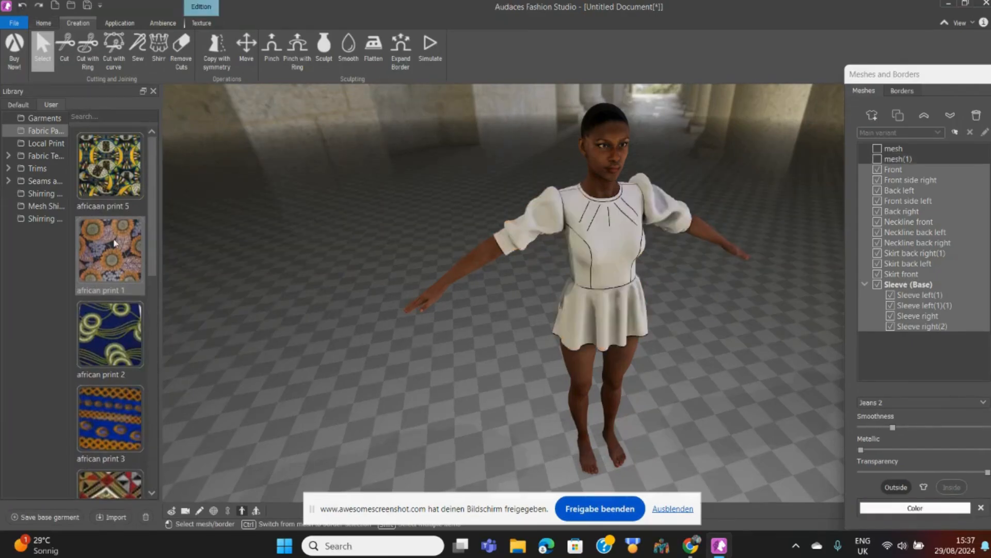
Show the seam and border lines again and apply african print 1 to the Sleeve left(1)(1) piece.
left_click(541, 227)
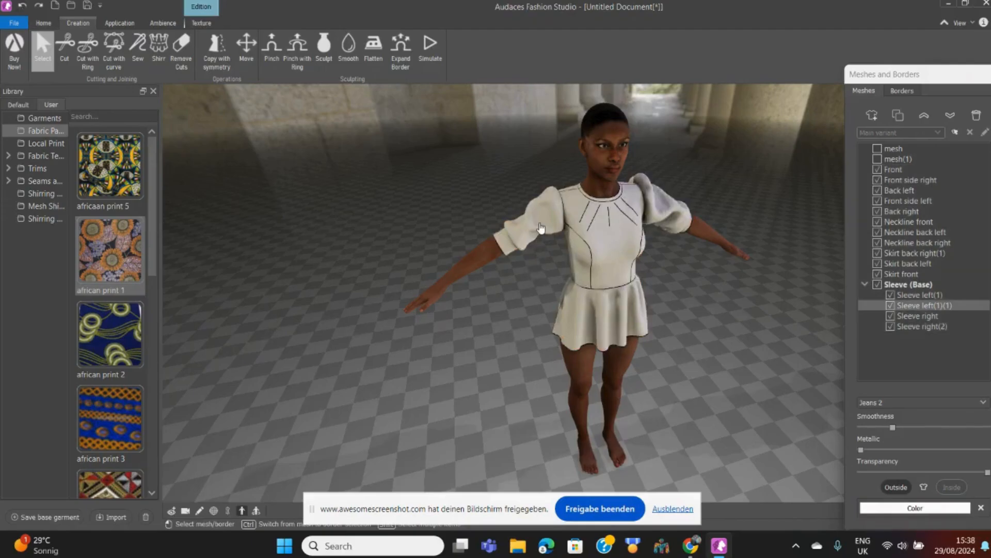
left_click(200, 511)
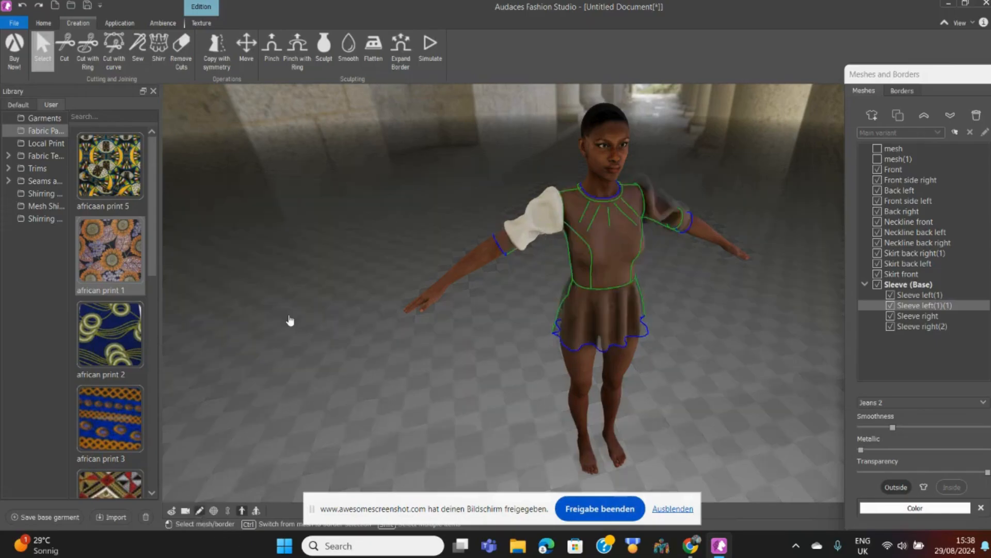
left_click(108, 173)
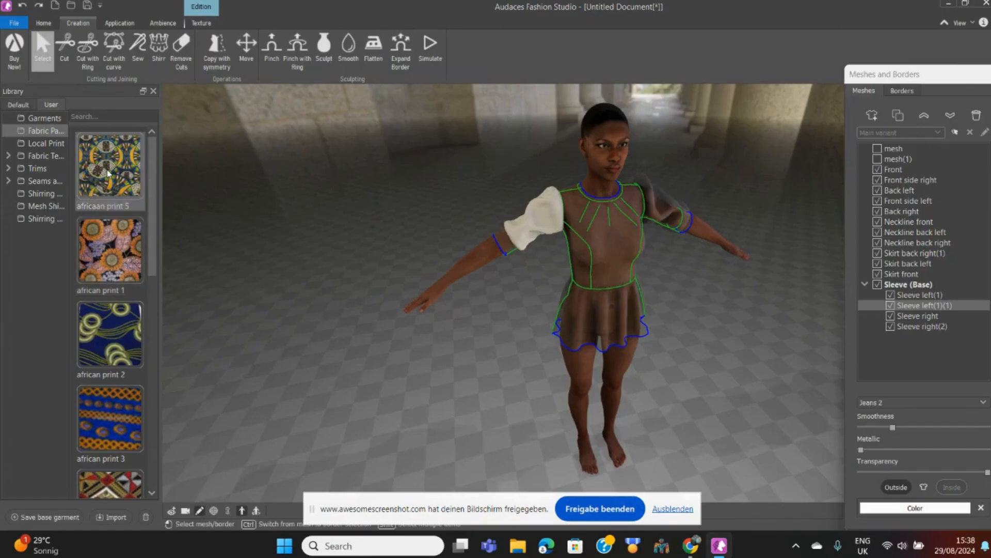
double_click(111, 236)
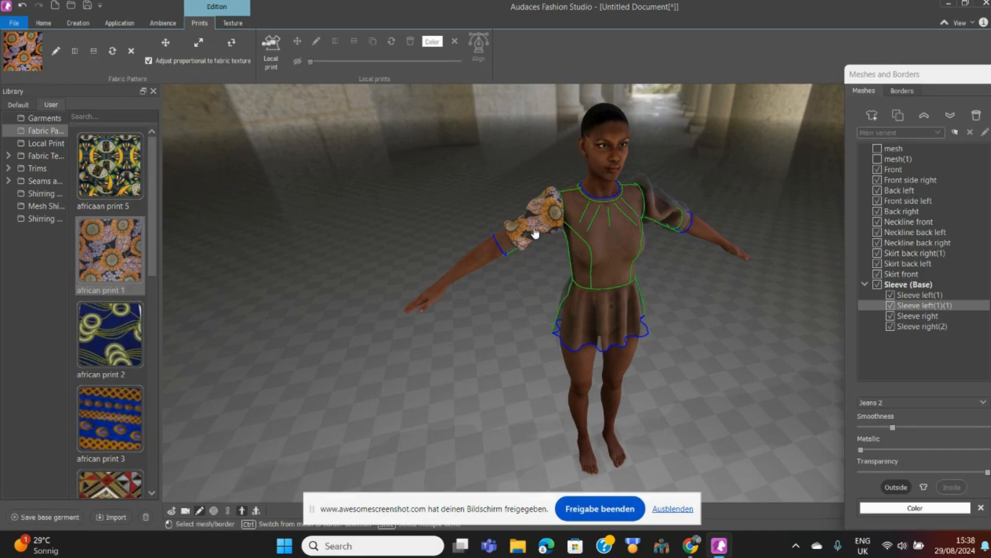
Apply african print 1 to the Front, Front side left and Skirt front pieces.
left_click(599, 248)
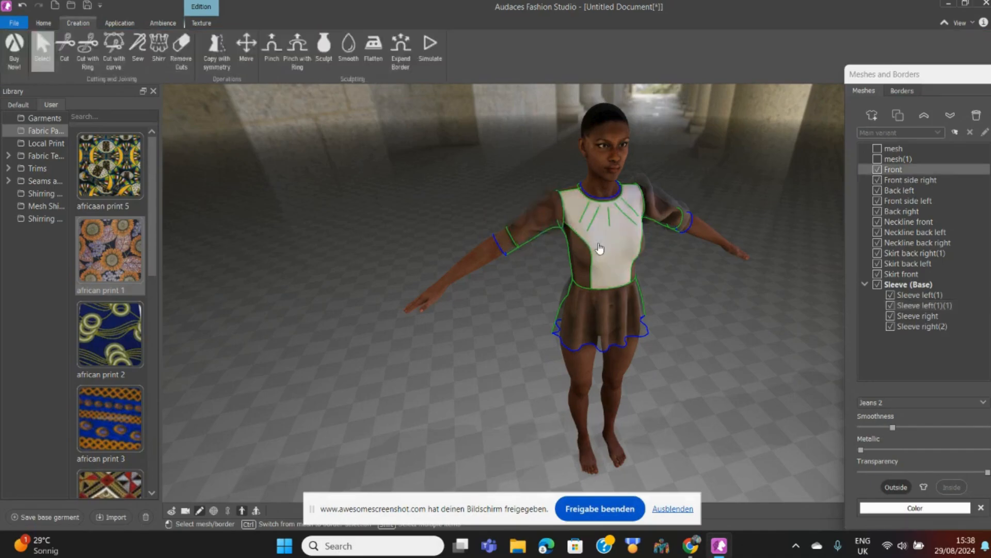
left_click(599, 248)
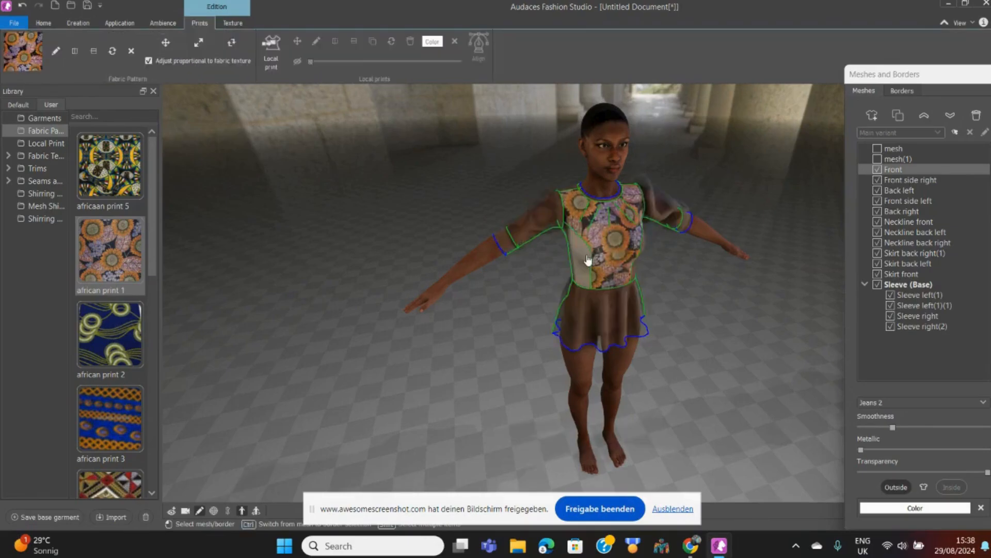
left_click(588, 259)
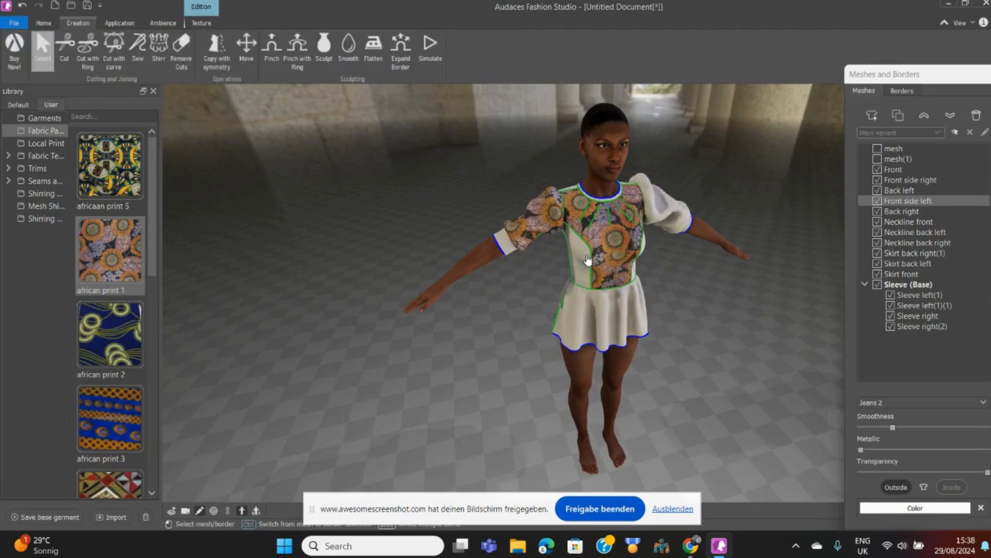
double_click(588, 259)
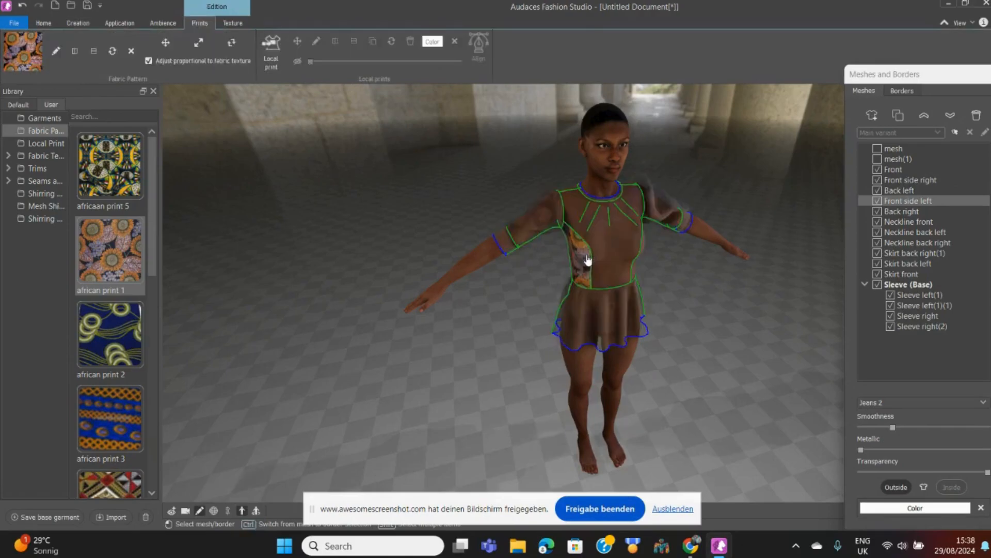
left_click(624, 327)
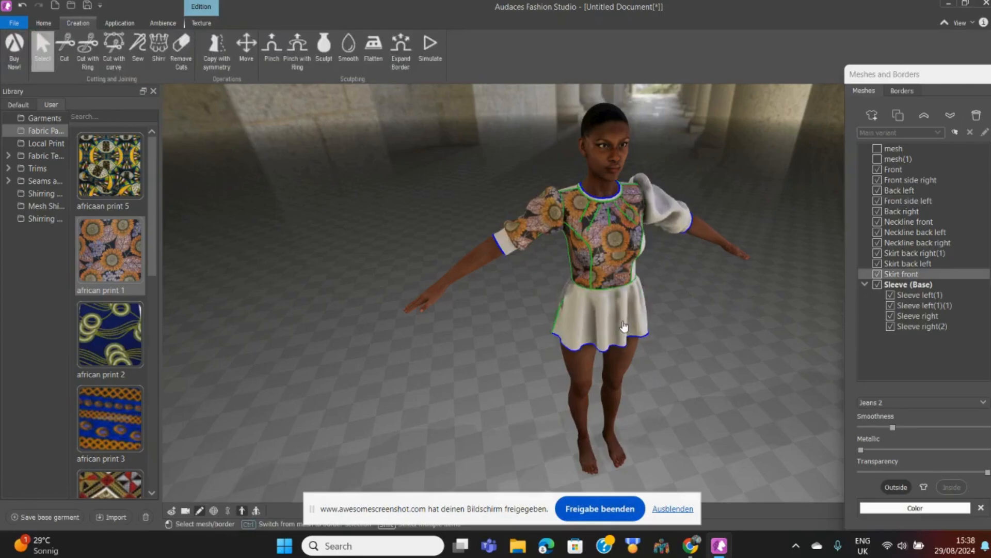
left_click(624, 327)
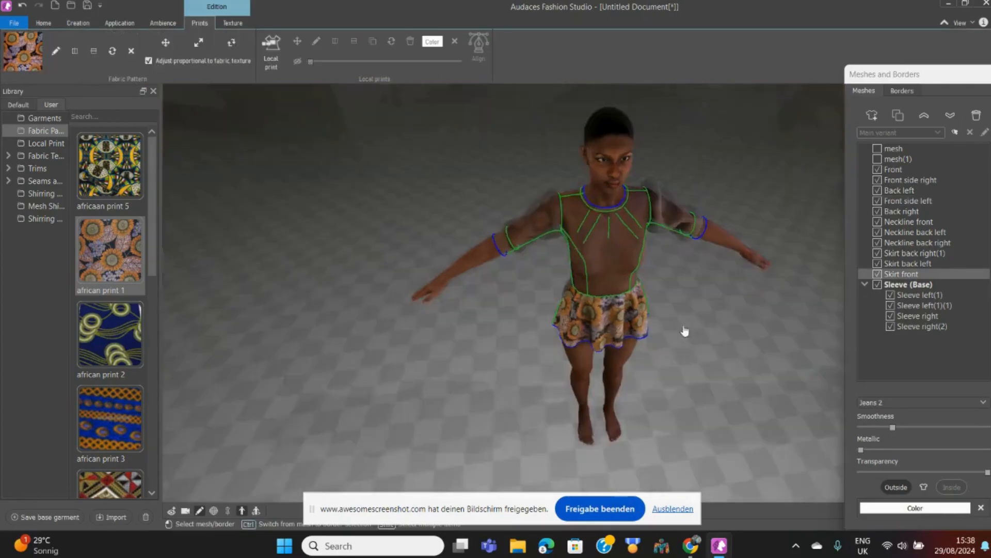
Apply african print 1 to the Sleeve right(2) piece.
left_click_drag(685, 331, 483, 269)
left_click(540, 227)
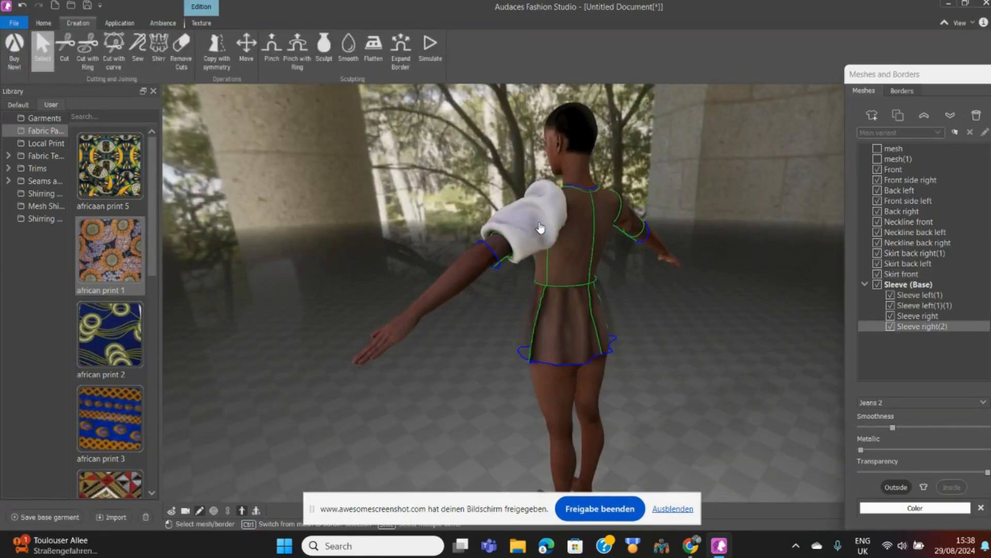
left_click(540, 227)
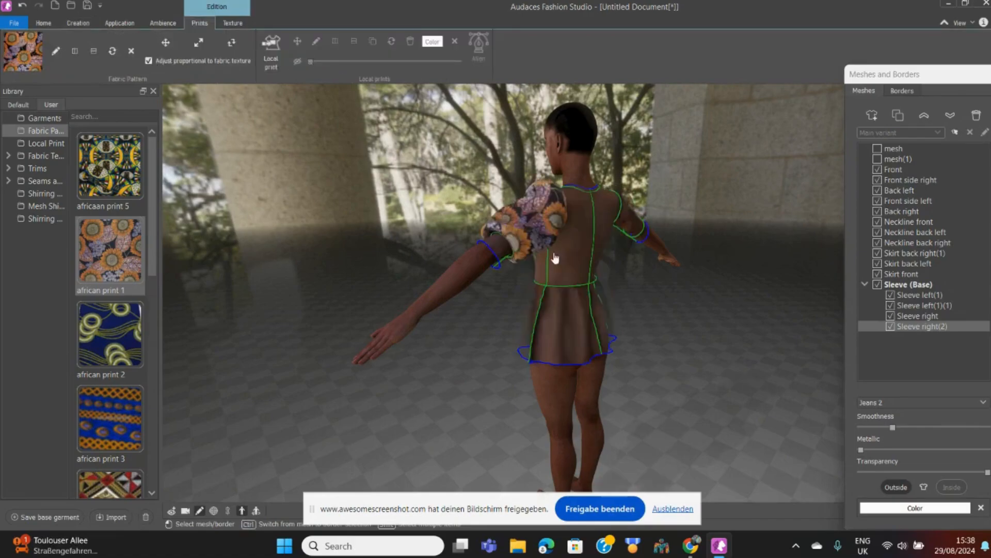
Apply african print 1 to the Back left and Back right pieces on either side of the centre back seam.
left_click_drag(742, 299, 624, 302)
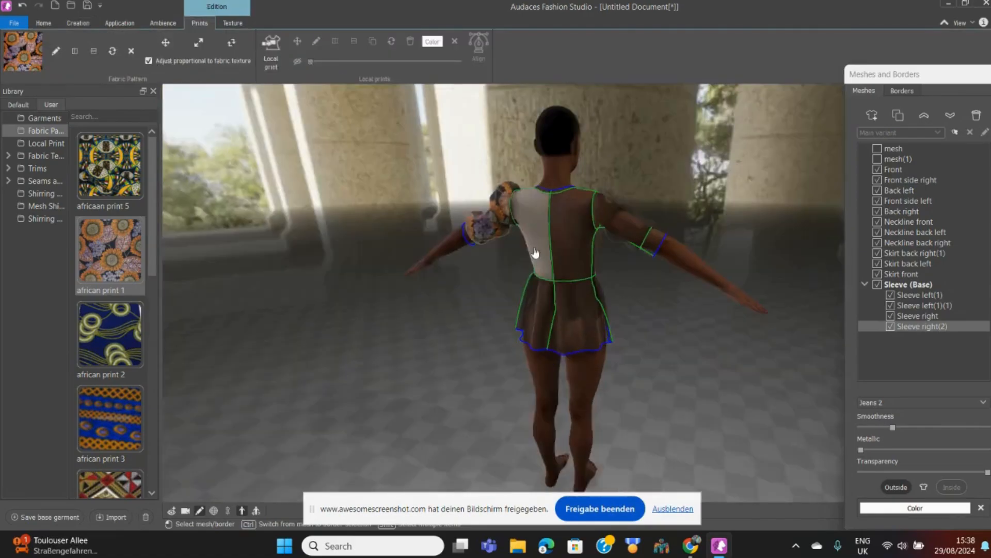
left_click(536, 253)
left_click(535, 253)
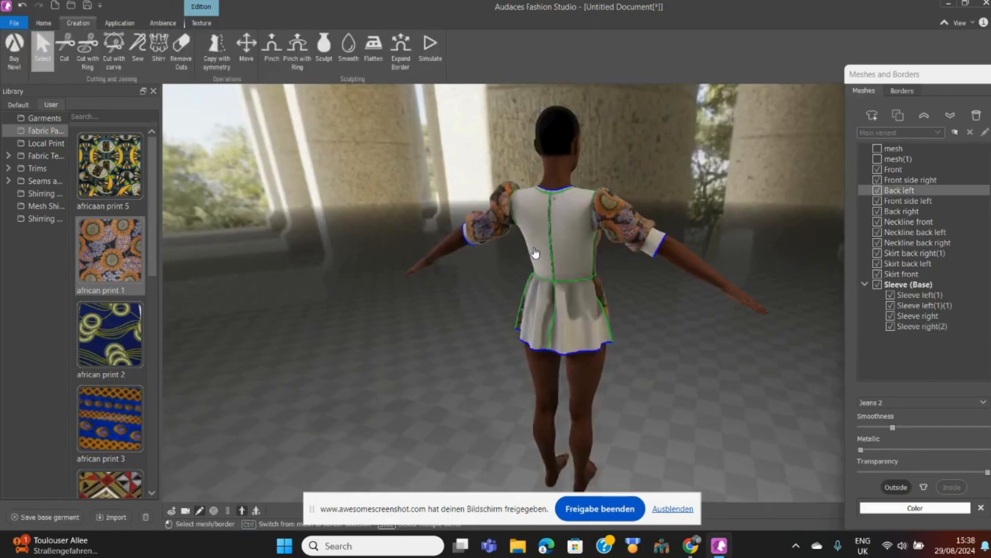
left_click(572, 243)
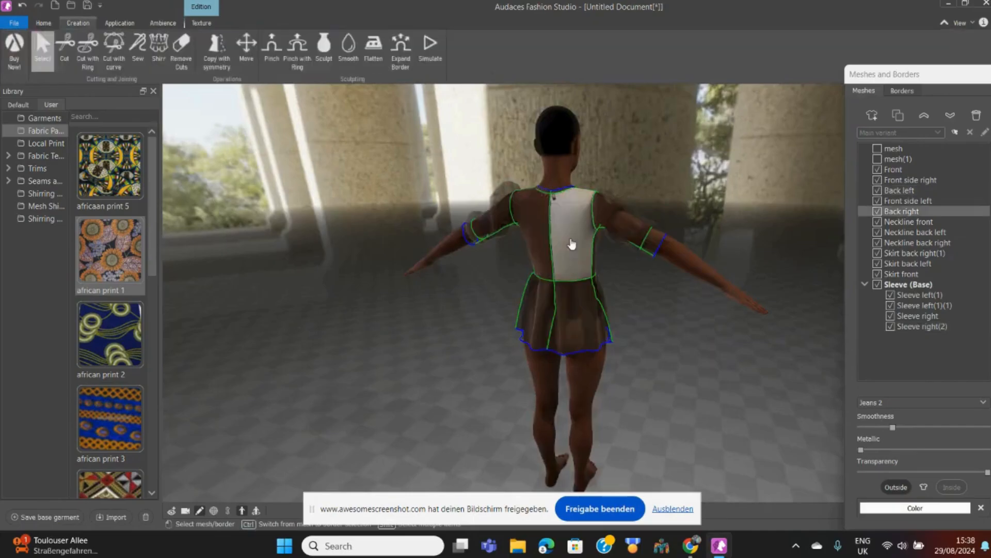
left_click(571, 243)
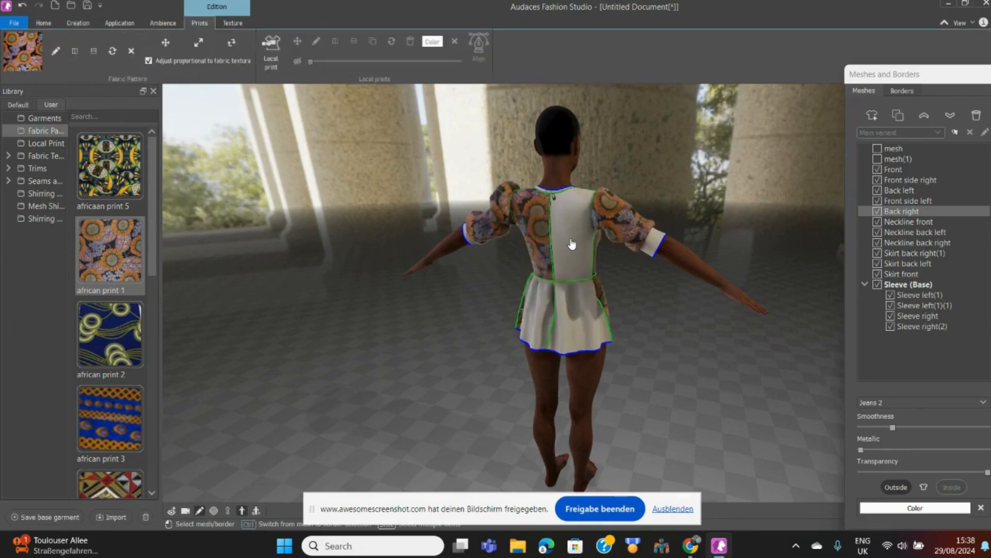
Apply african print 1 to the Skirt back right(1) piece of the peplum.
left_click(531, 317)
left_click(532, 317)
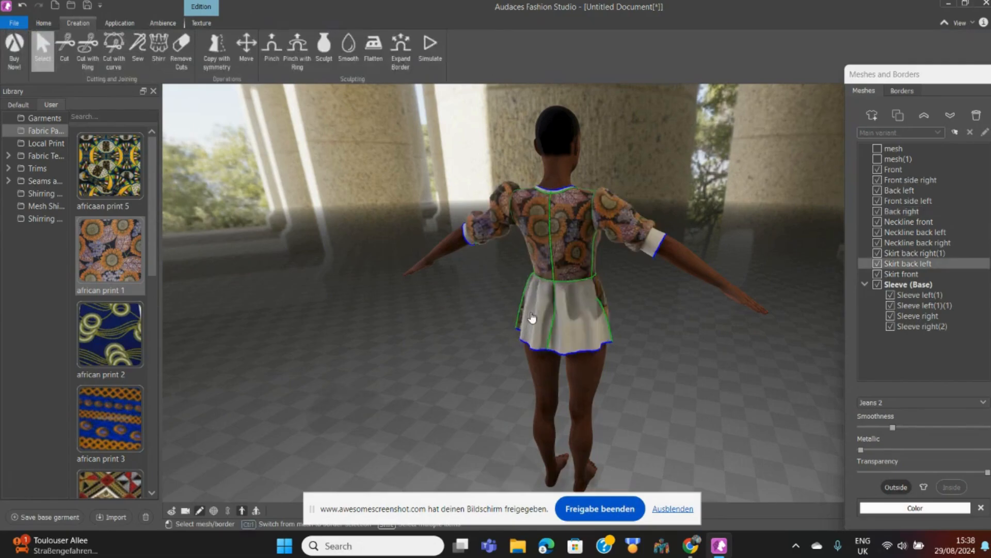
left_click(579, 346)
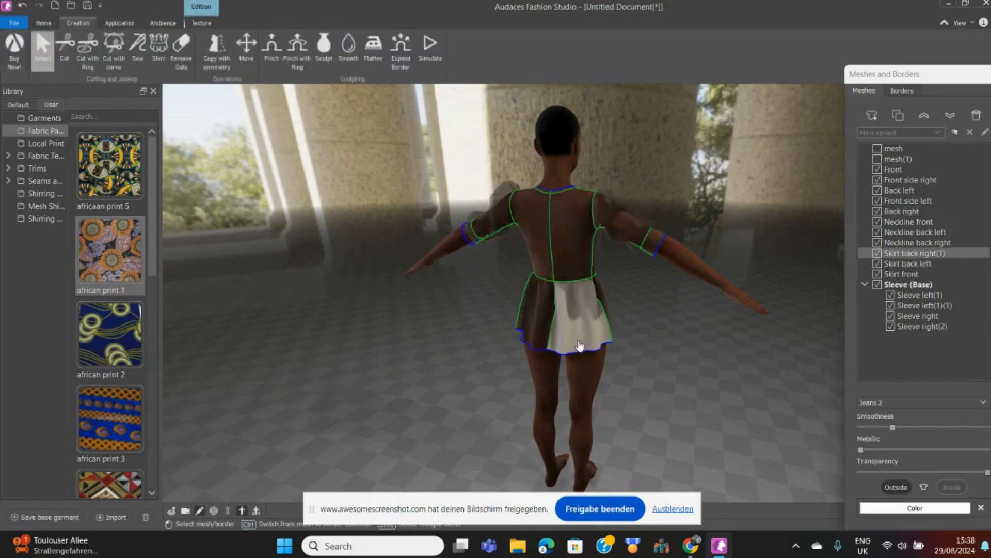
left_click(580, 346)
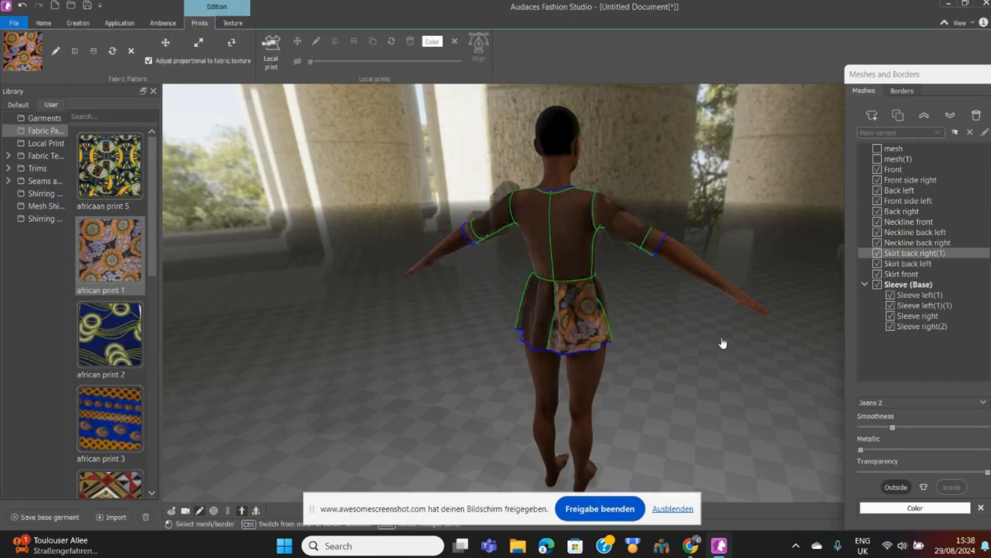
Apply african print 1 to the Front side right and Skirt back left pieces.
left_click_drag(739, 357, 458, 330)
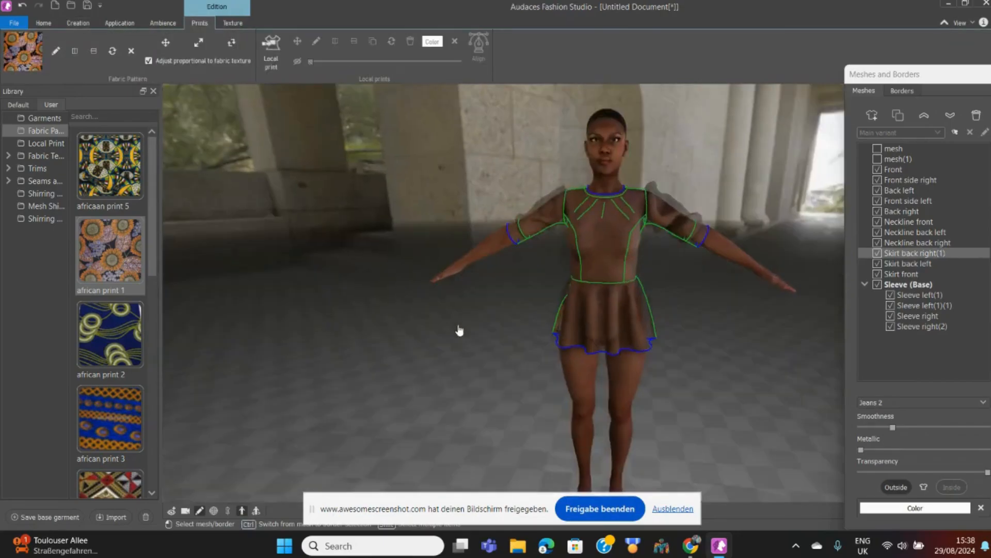
left_click(601, 233)
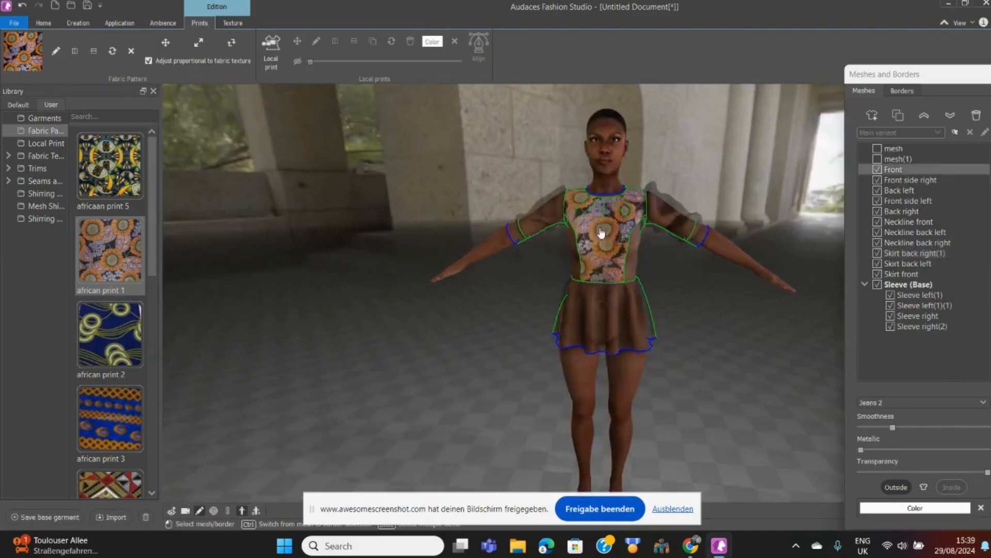
key("ctrl+z")
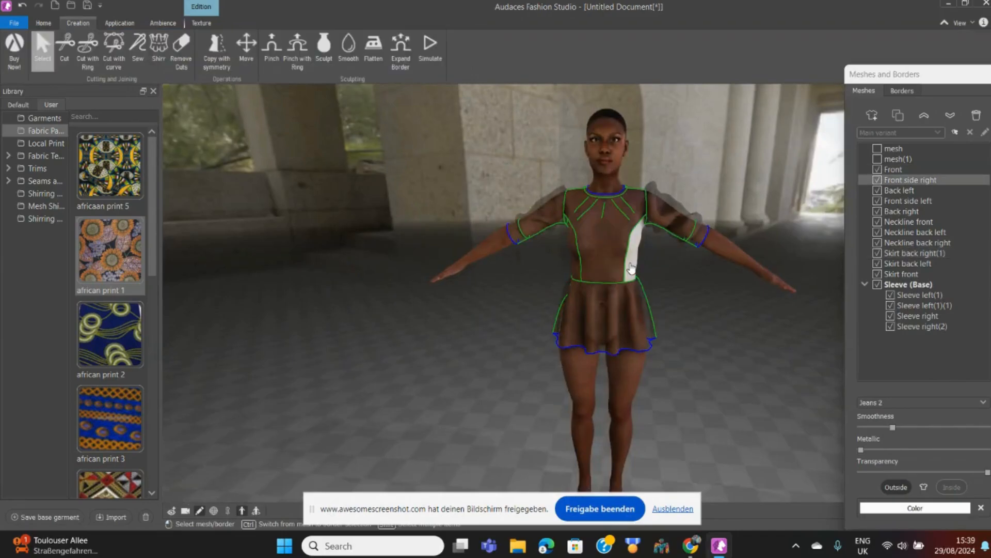
left_click(631, 267)
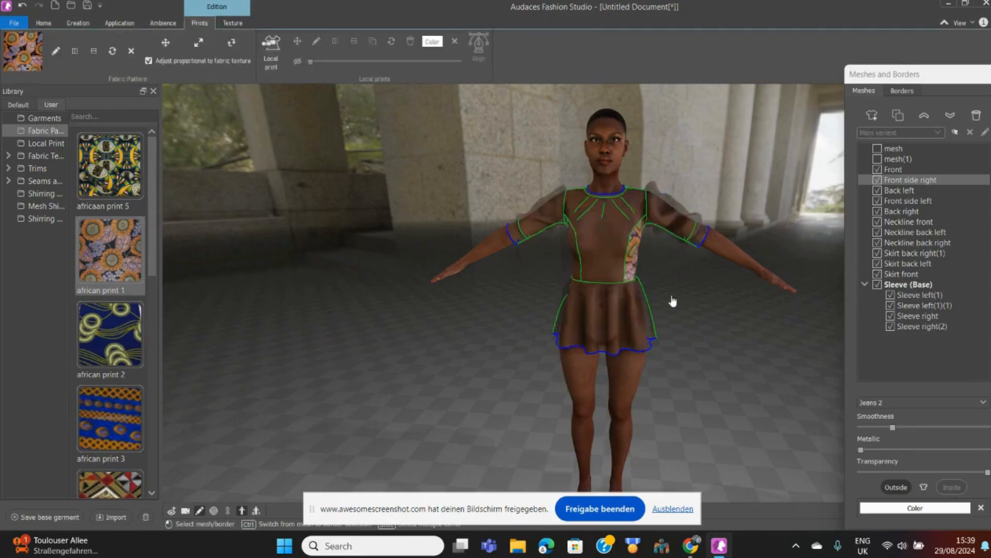
left_click_drag(608, 294, 606, 333)
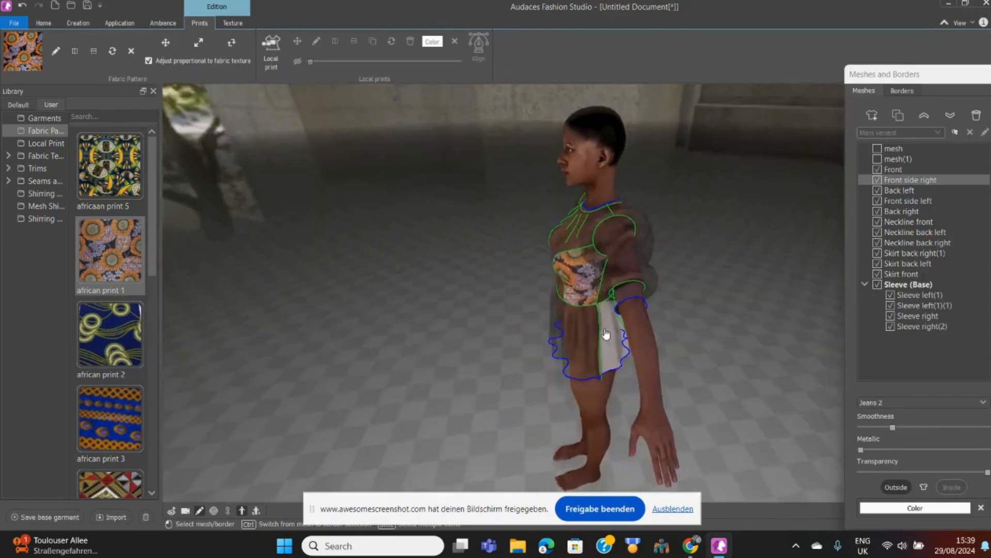
left_click(611, 340)
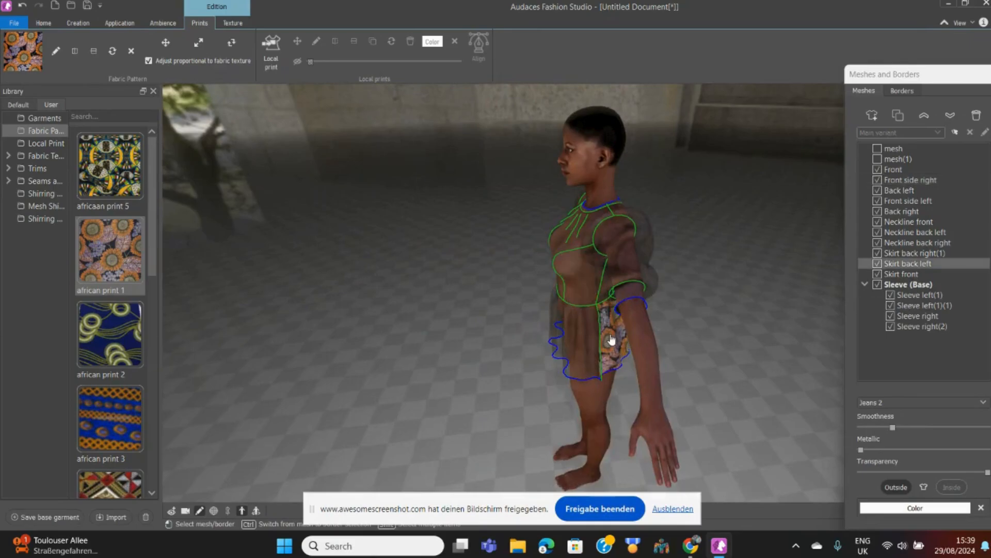
Select the pieces from mesh(1) through Sleeve right(2) and hide the garment's seam and border lines.
left_click(894, 158)
left_click(916, 326, "shift")
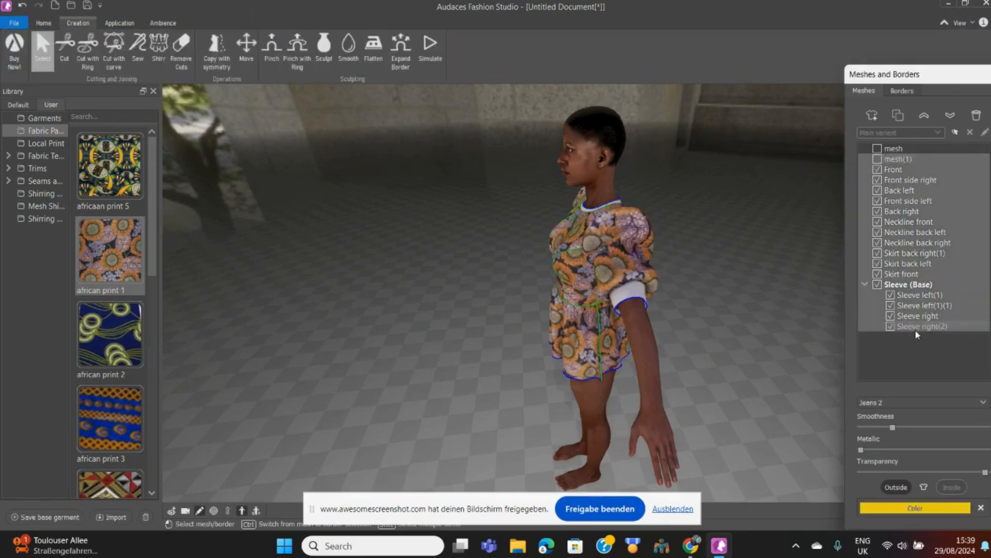
middle_click_drag(354, 298, 501, 304)
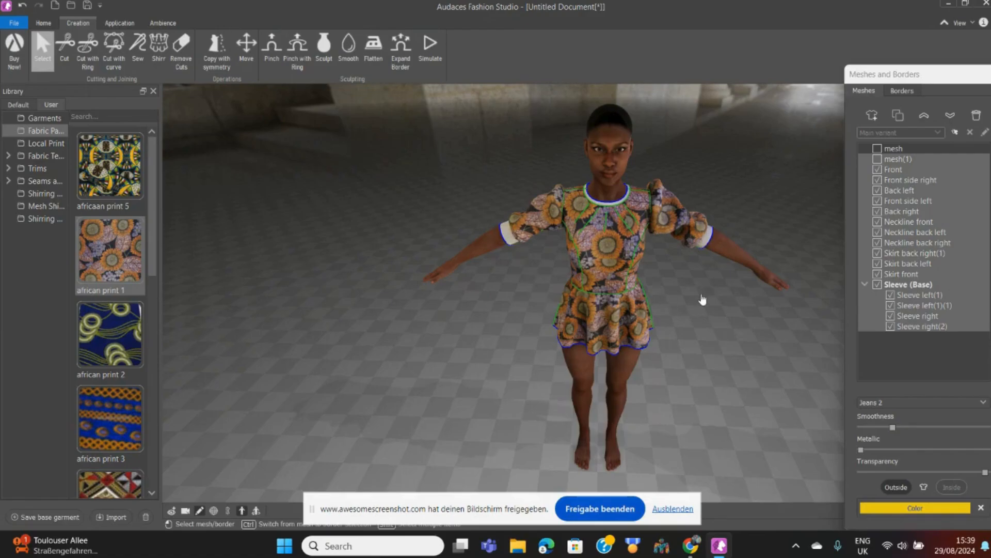
left_click_drag(701, 297, 700, 244)
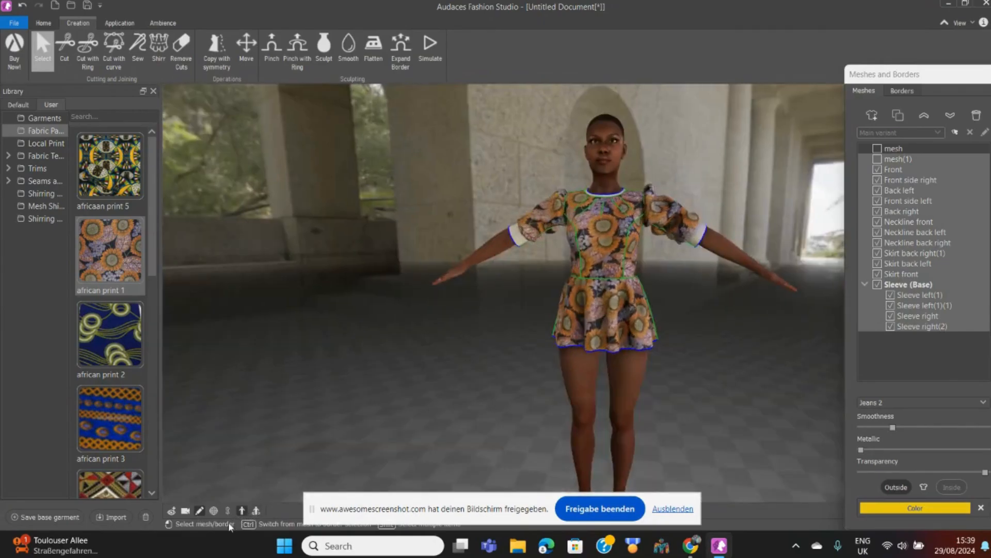
left_click(201, 513)
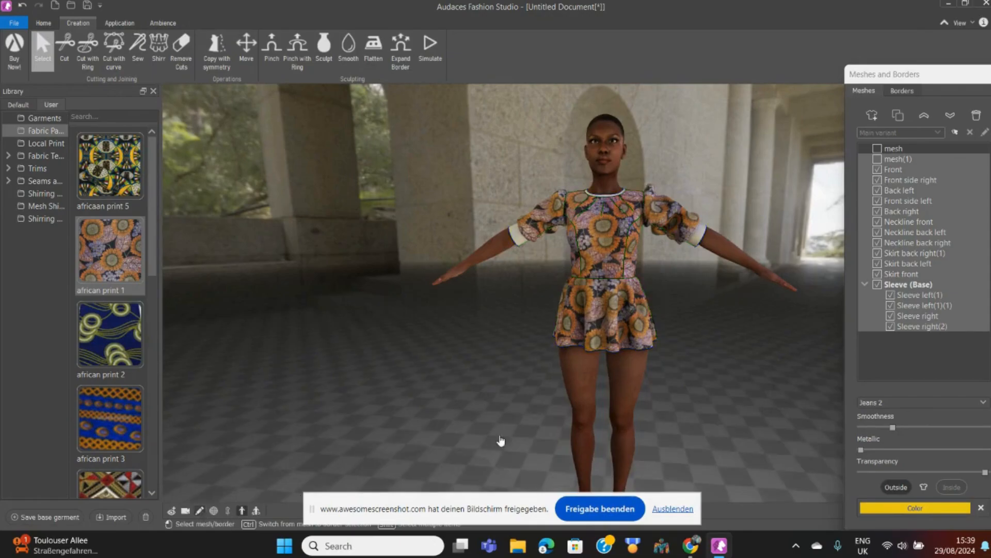
Hide the avatar and start the automatic rotation of the garment to present it from all sides.
left_click_drag(775, 330, 801, 350)
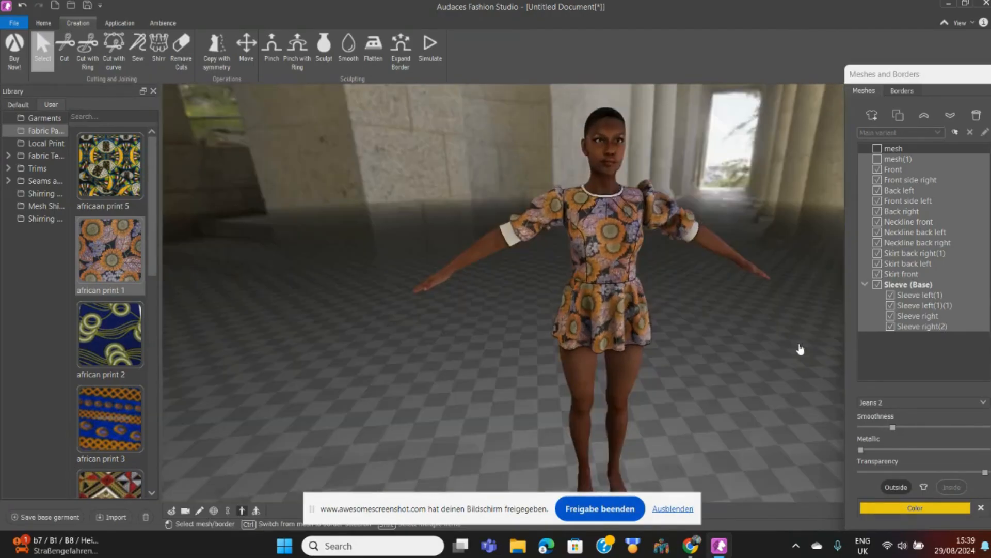
left_click(243, 512)
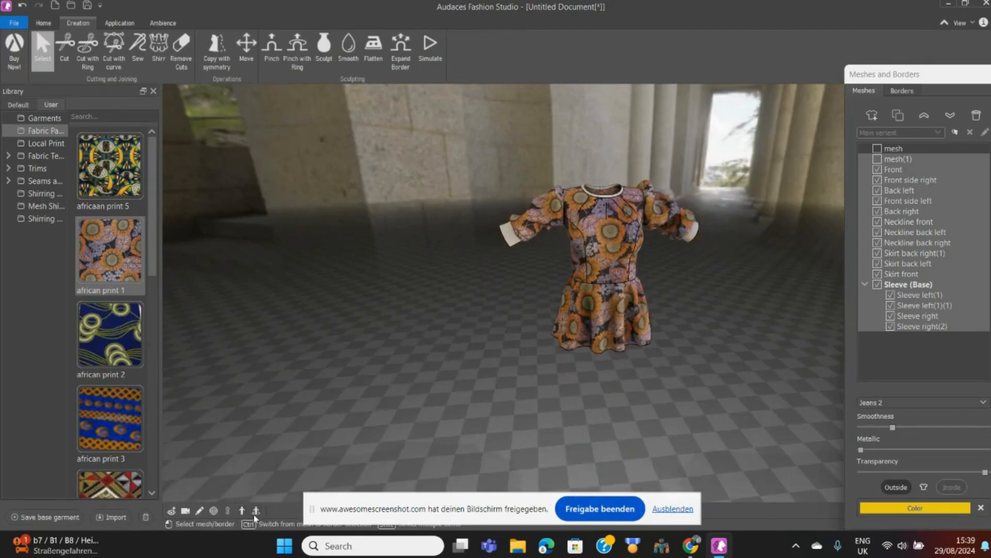
left_click(256, 512)
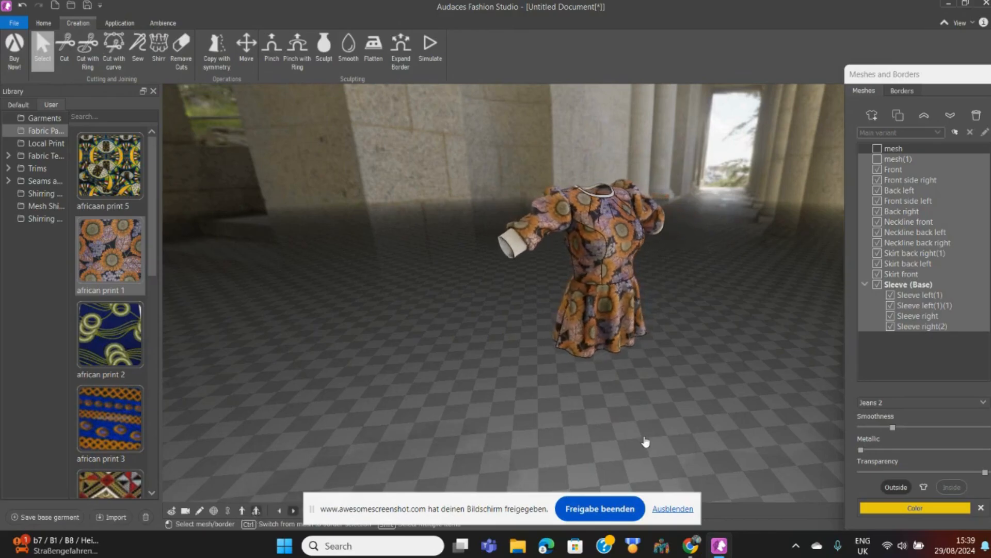